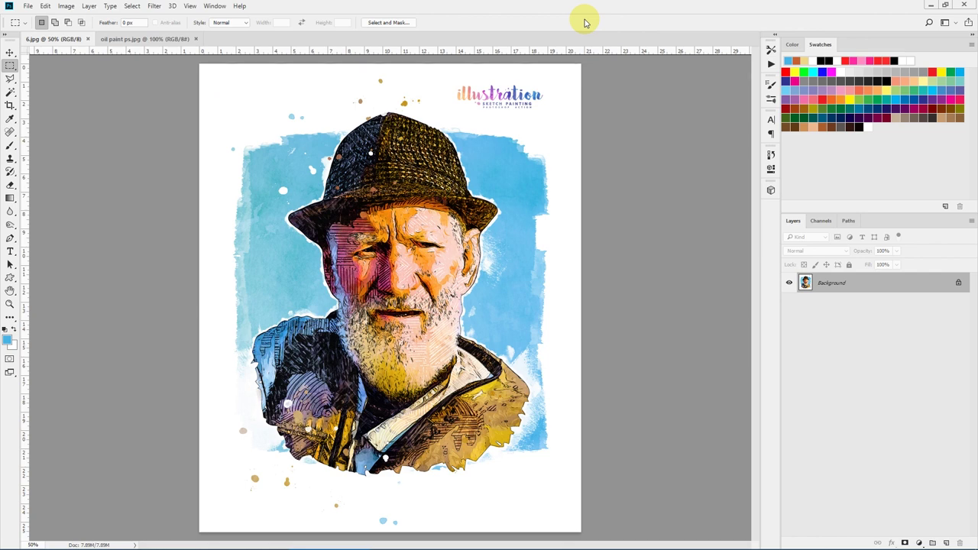
# Switch to the oil paint ps.jpg reference document and check where the Oil Paint filter sits among the Stylize filters.
pyautogui.click(144, 39)
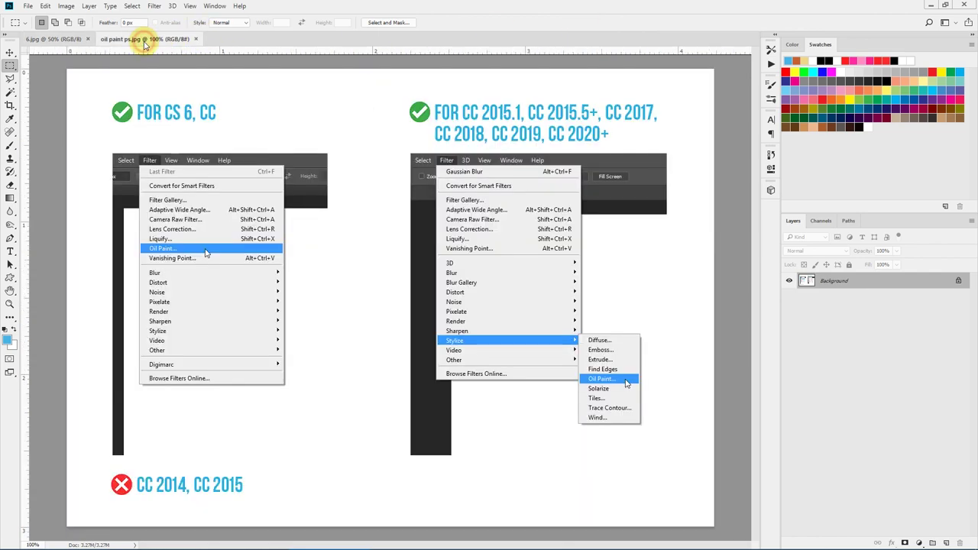
pyautogui.click(154, 6)
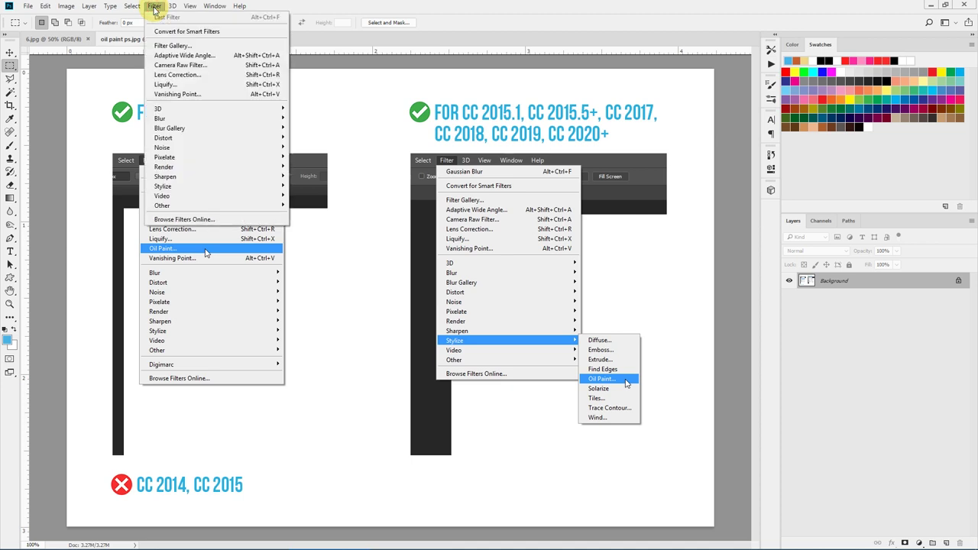
pyautogui.click(184, 187)
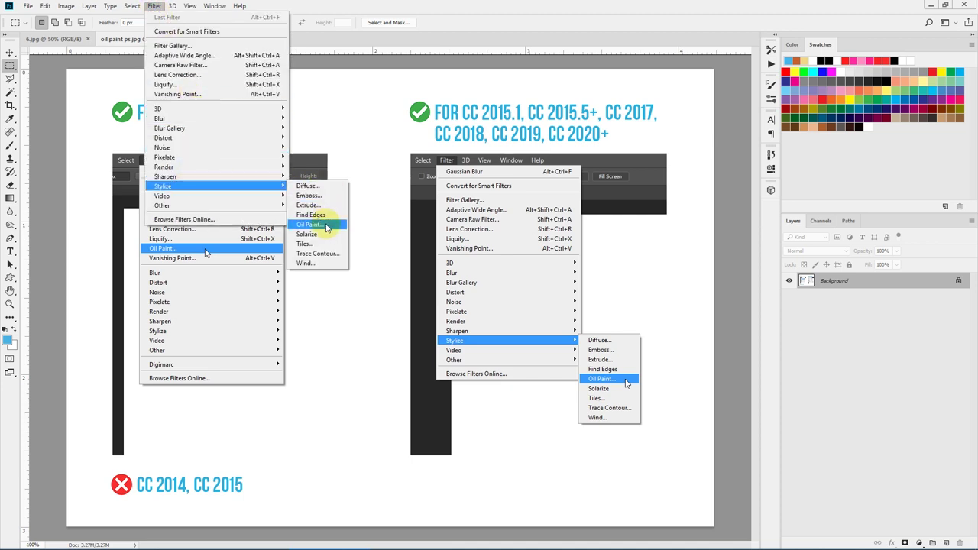
pyautogui.click(383, 243)
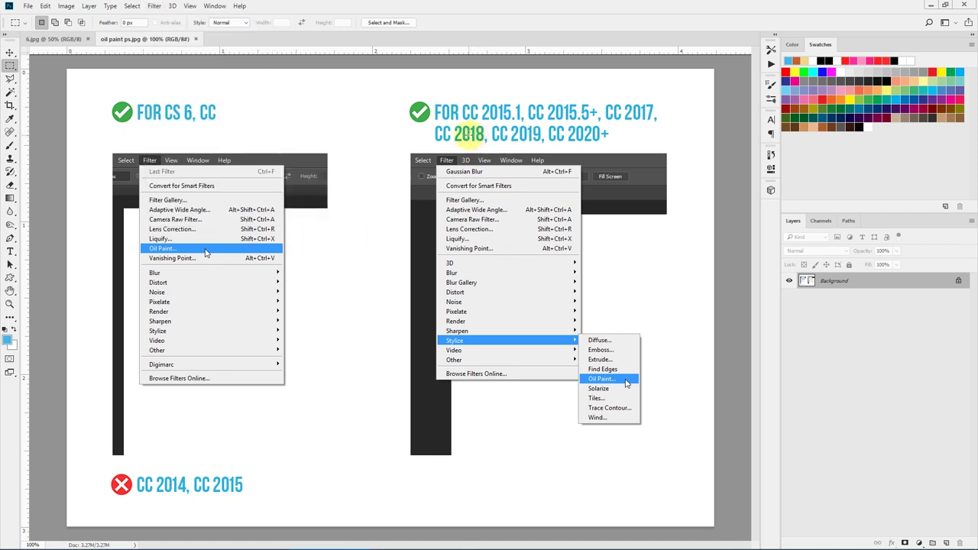
# Examine the supported versions in the CC 2015.1+ and CS 6, CC headings, marking them with temporary rectangular selections, and compare the available filters.
pyautogui.moveTo(461, 105); pyautogui.dragTo(572, 135)
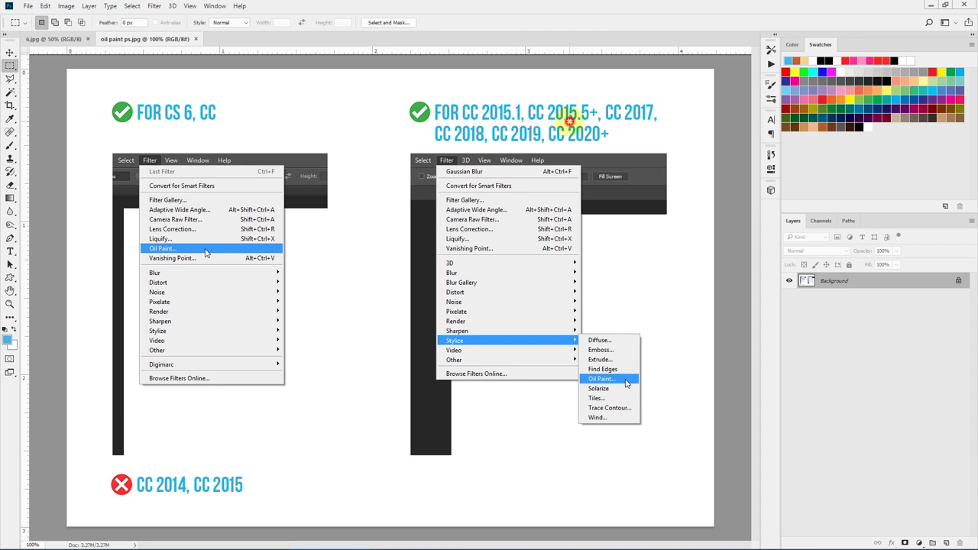
pyautogui.click(600, 134)
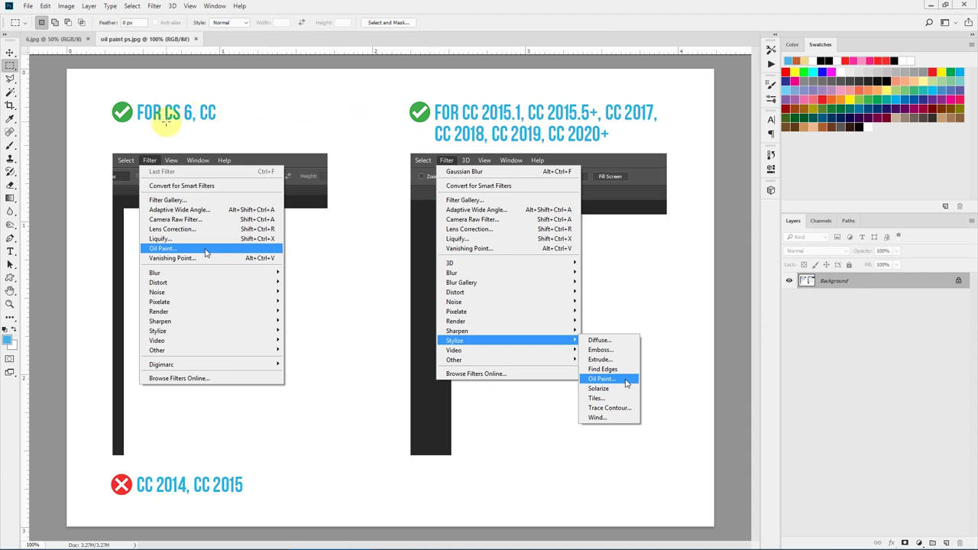
pyautogui.moveTo(134, 103); pyautogui.dragTo(223, 130)
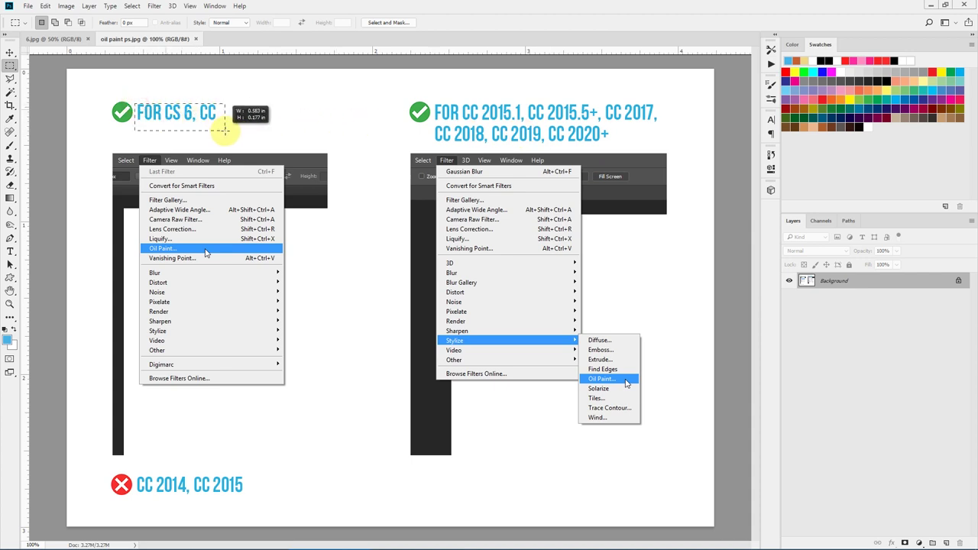
pyautogui.click(258, 125)
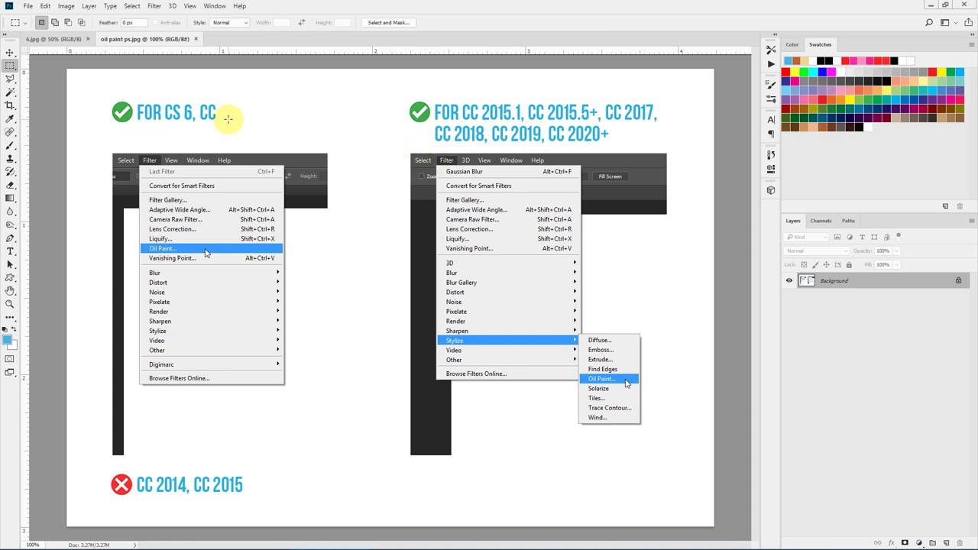
pyautogui.moveTo(201, 103); pyautogui.dragTo(245, 107)
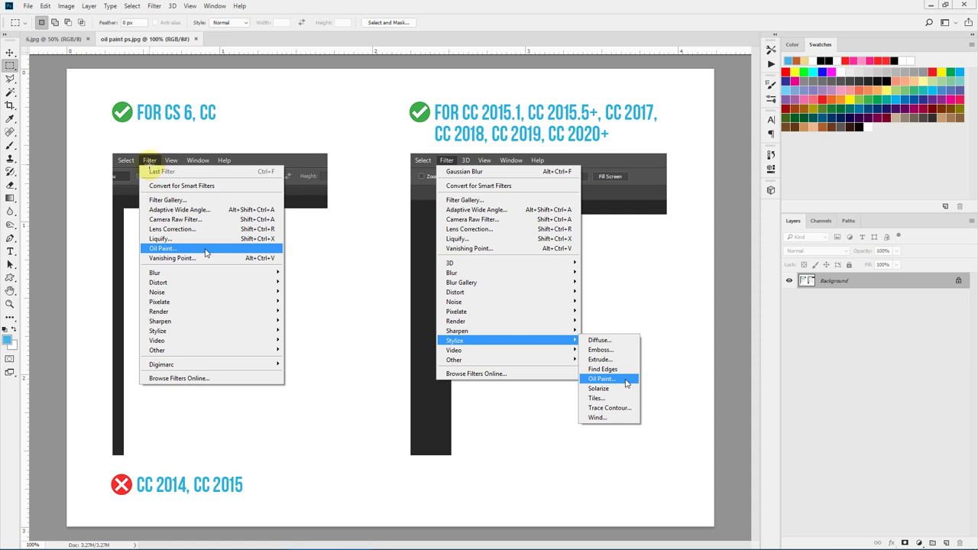
pyautogui.click(154, 6)
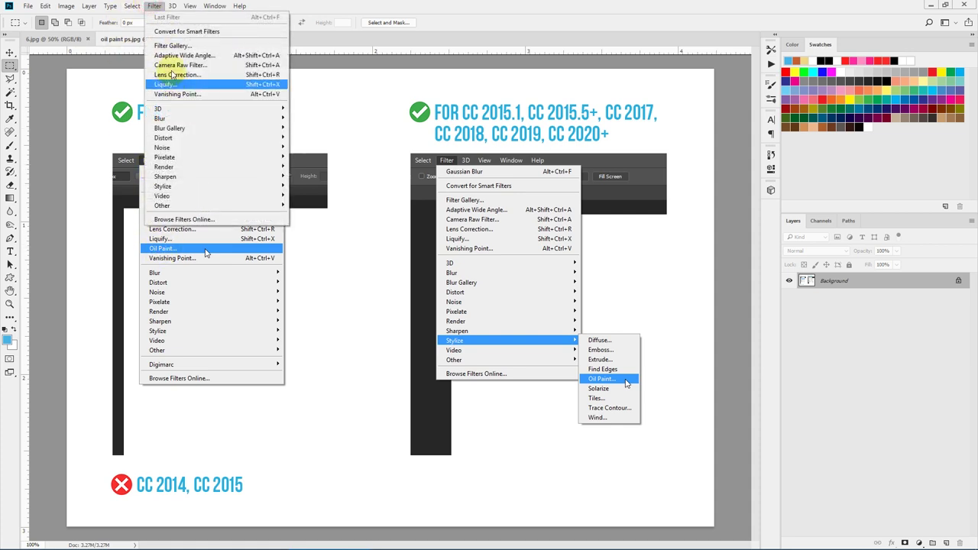
pyautogui.click(352, 143)
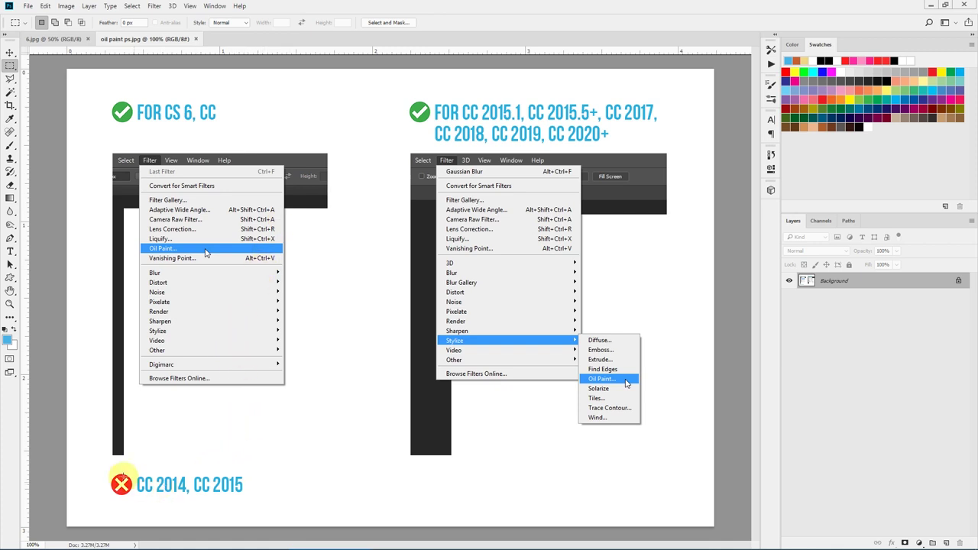
# Examine the unsupported CC 2014 and CC 2015 versions against the supported CC 2015.1+ list, marking both with temporary rectangular selections.
pyautogui.moveTo(104, 472)
pyautogui.mouseDown()
pyautogui.moveTo(279, 494)
pyautogui.moveTo(260, 504)
pyautogui.mouseUp()
pyautogui.click(320, 498)
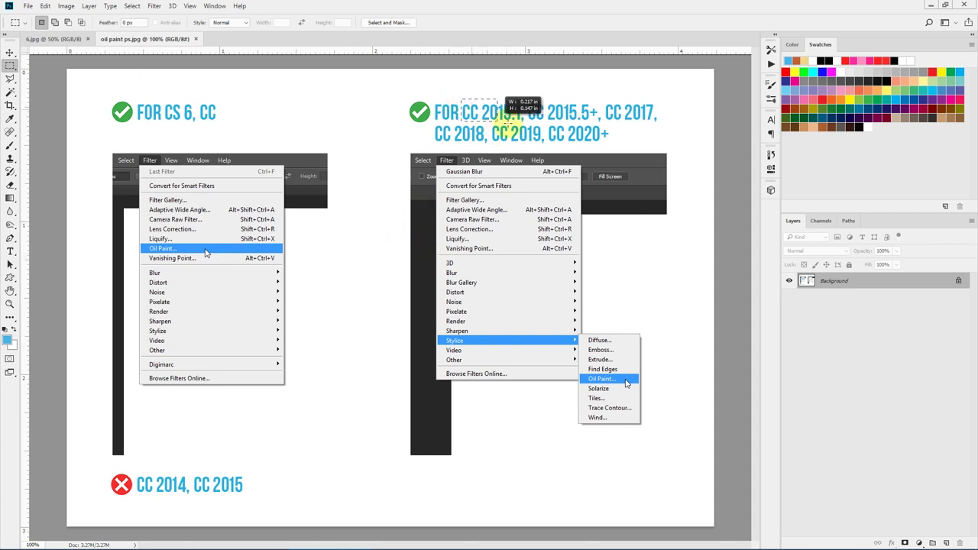
pyautogui.click(585, 134)
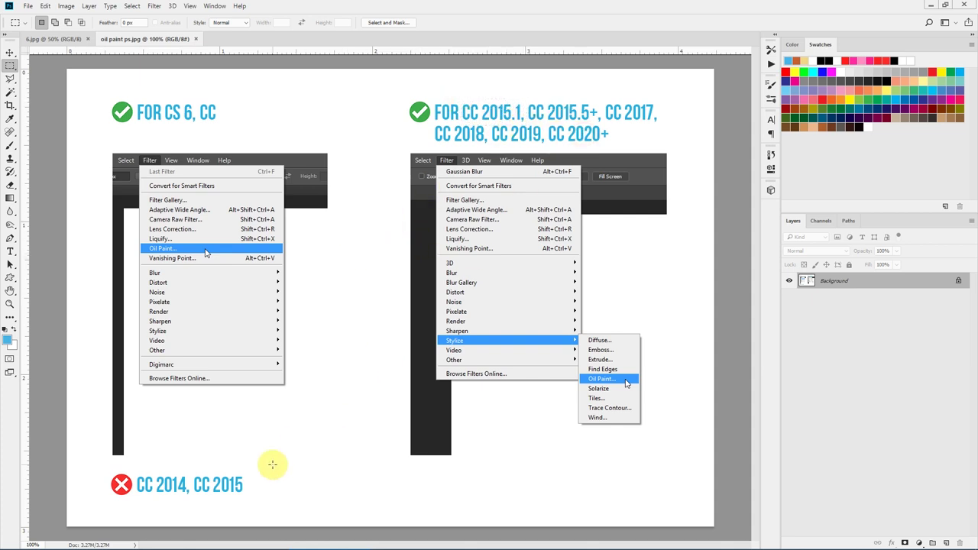
pyautogui.moveTo(259, 506); pyautogui.dragTo(100, 463)
pyautogui.click(225, 476)
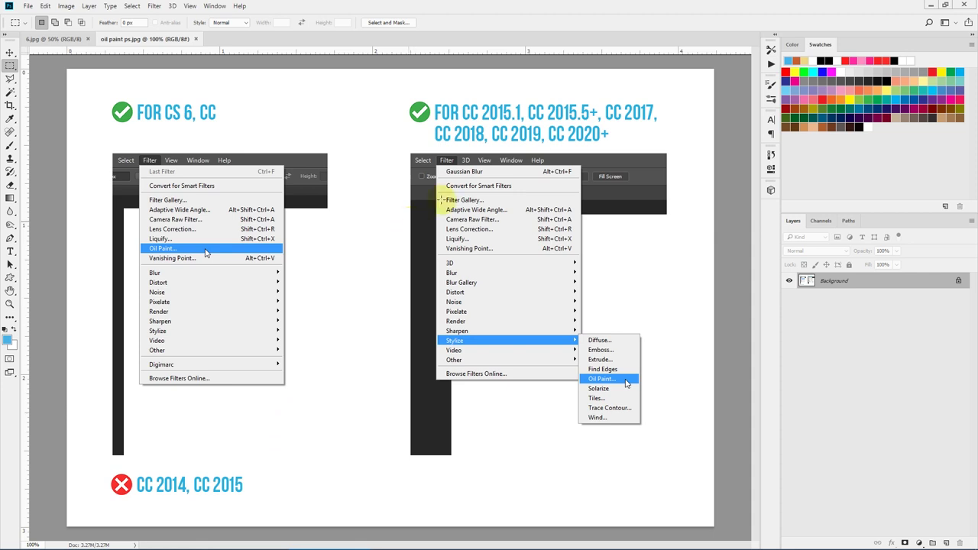
pyautogui.moveTo(430, 100); pyautogui.dragTo(674, 150)
pyautogui.click(692, 153)
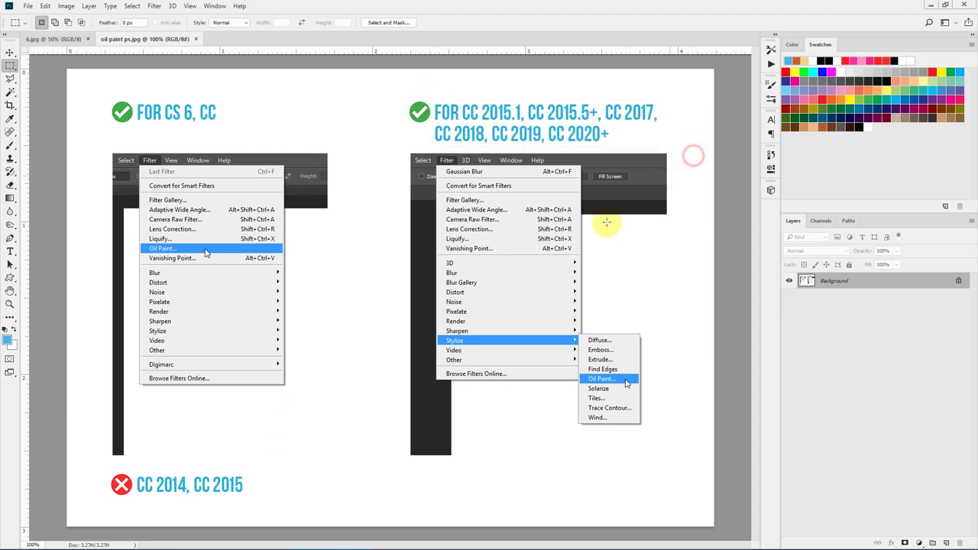
# Close oil paint ps.jpg and 6.jpg, and open the skateboarder photo 1.jpg from the test folder.
pyautogui.click(196, 39)
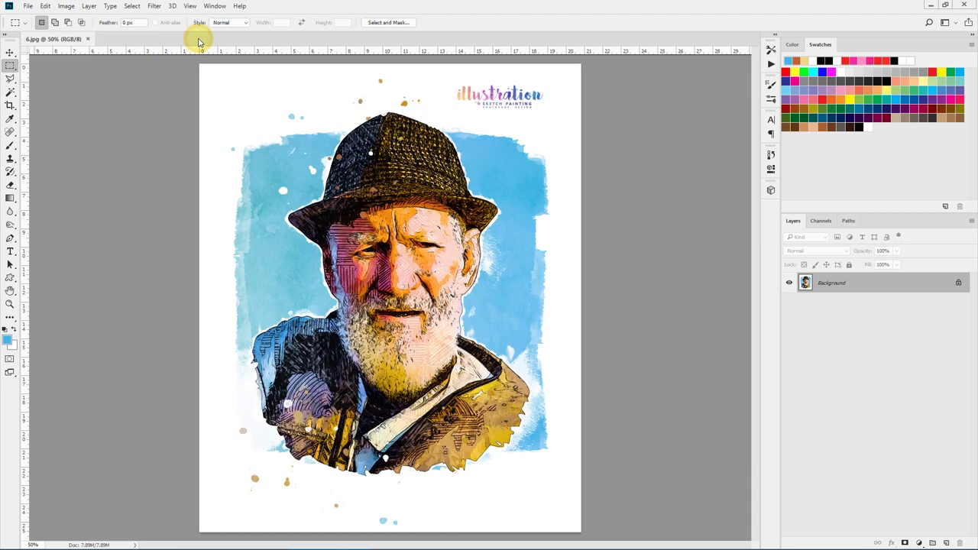
pyautogui.click(86, 39)
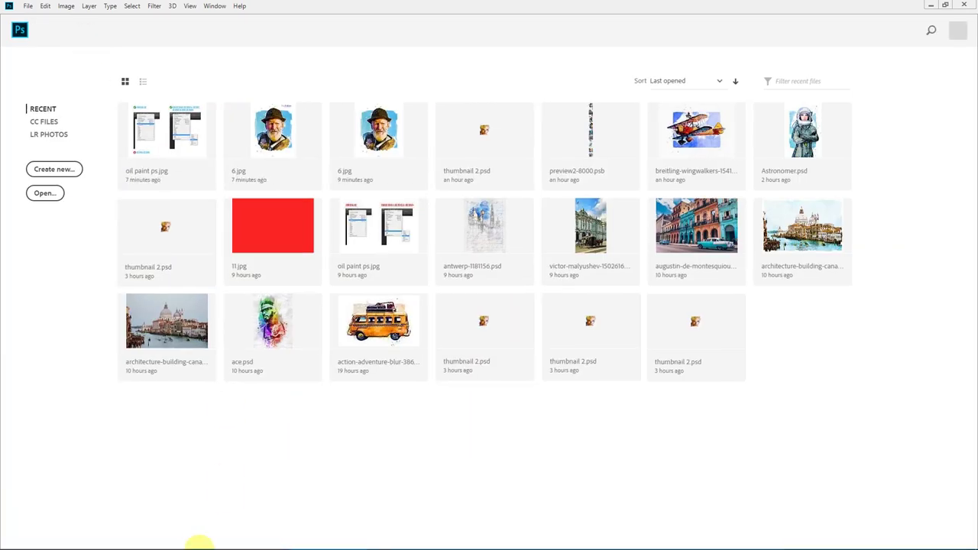
pyautogui.click(264, 542)
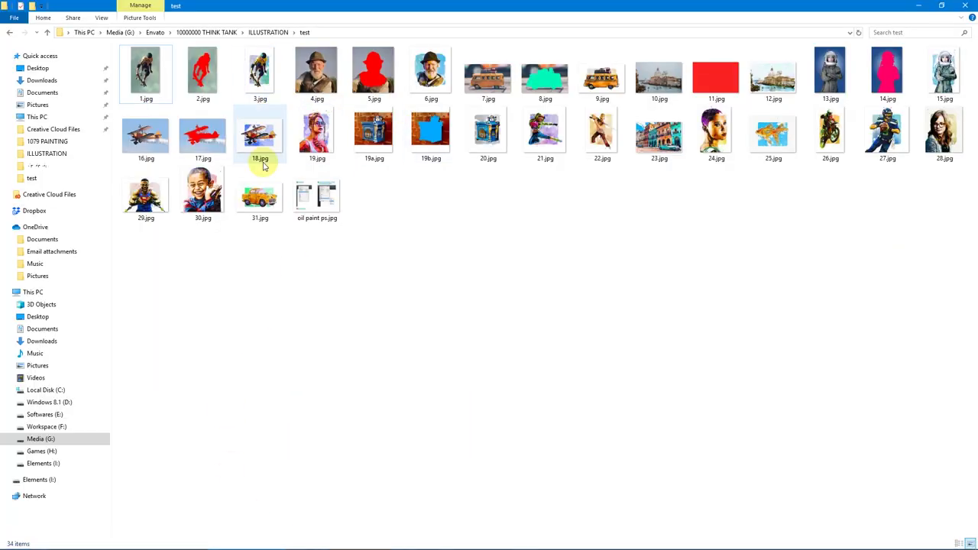
pyautogui.moveTo(145, 70); pyautogui.dragTo(443, 474)
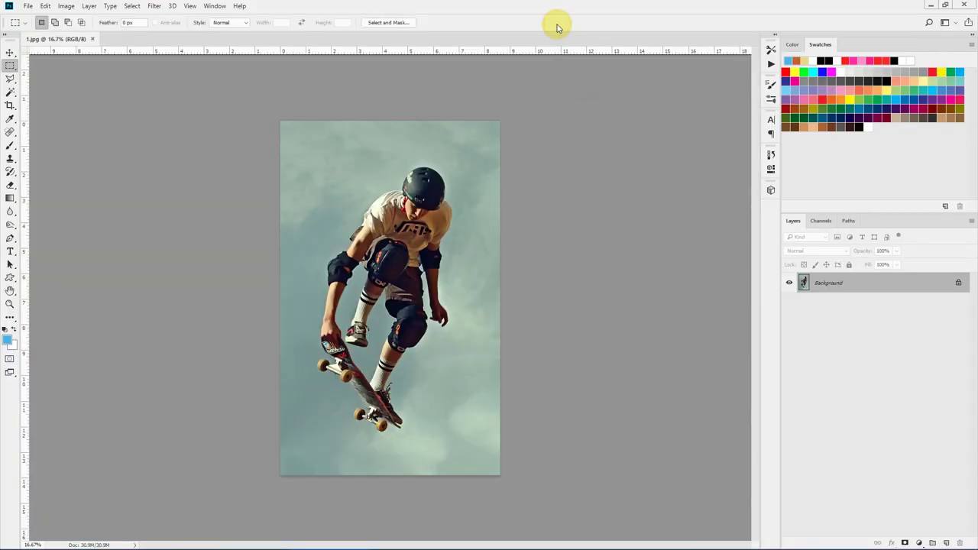
pyautogui.click(10, 305)
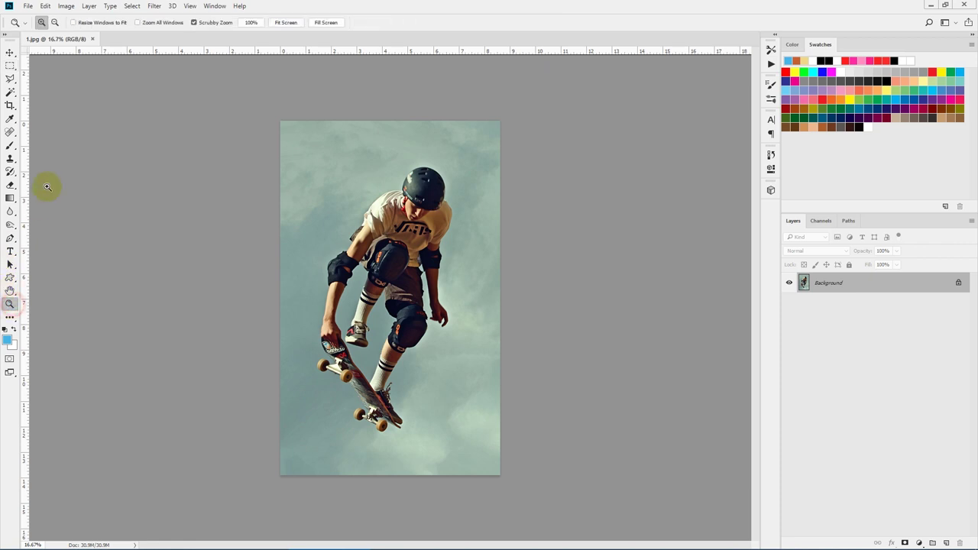
# Load the Illustration - Sketch Painting action, brushes and patterns files together from main_files_illustration's install_files_inside folder.
pyautogui.click(29, 7)
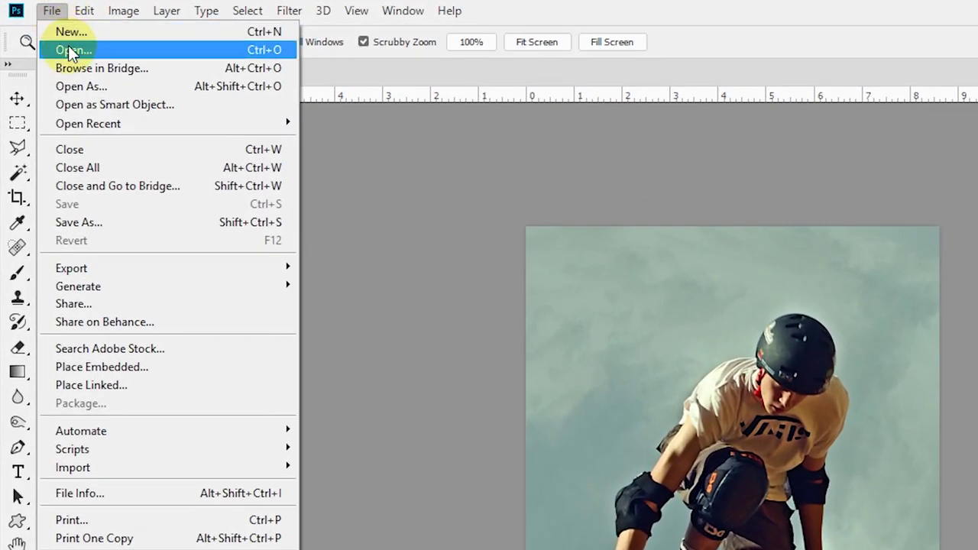
pyautogui.click(71, 51)
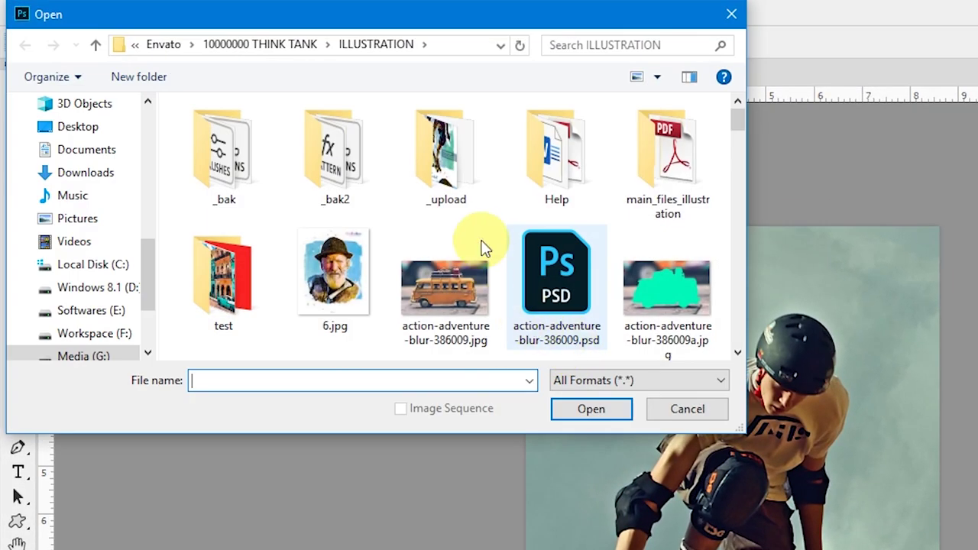
pyautogui.doubleClick(666, 153)
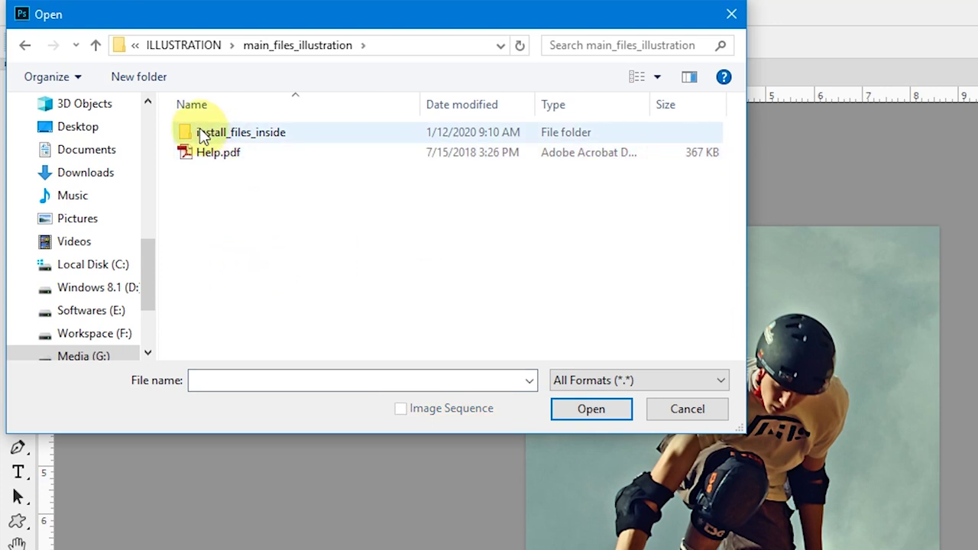
pyautogui.doubleClick(281, 135)
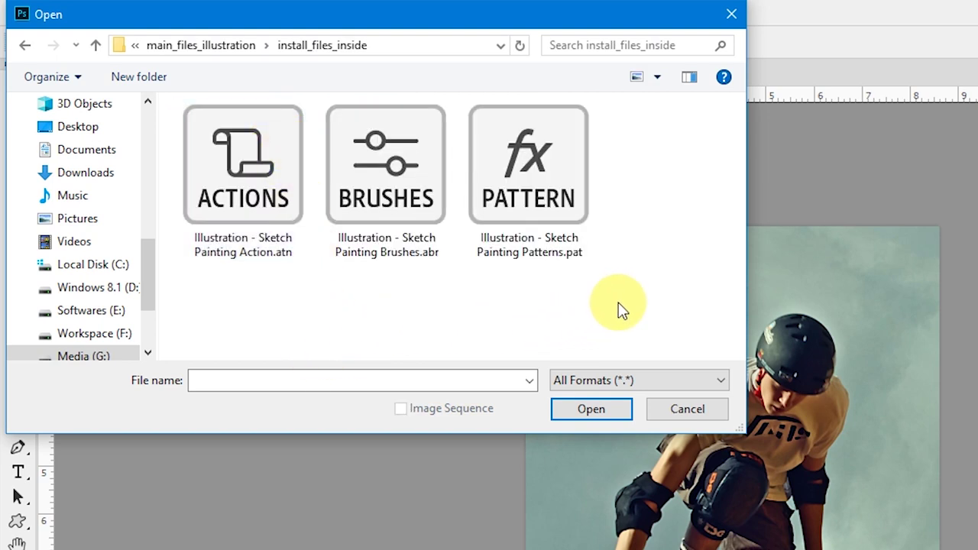
pyautogui.click(244, 227)
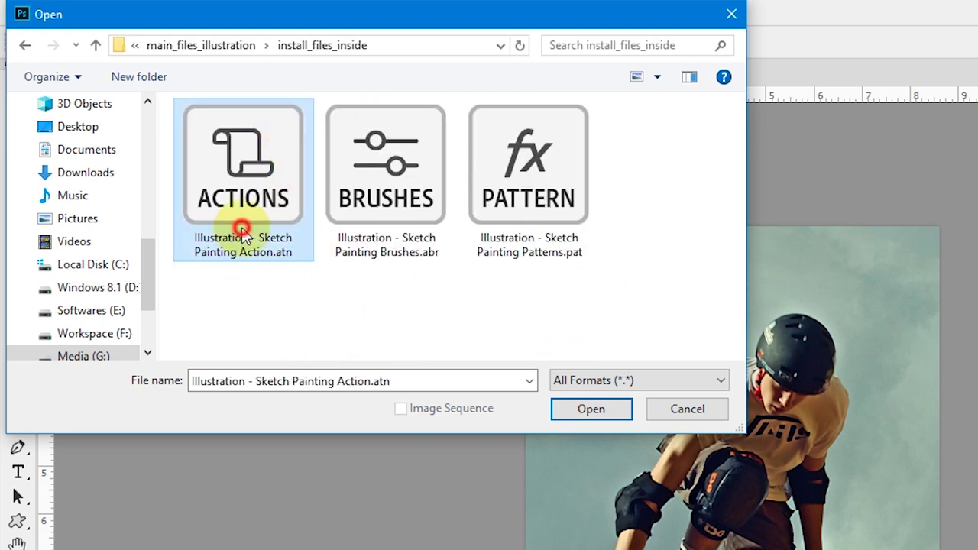
pyautogui.click(425, 191)
pyautogui.click(563, 194)
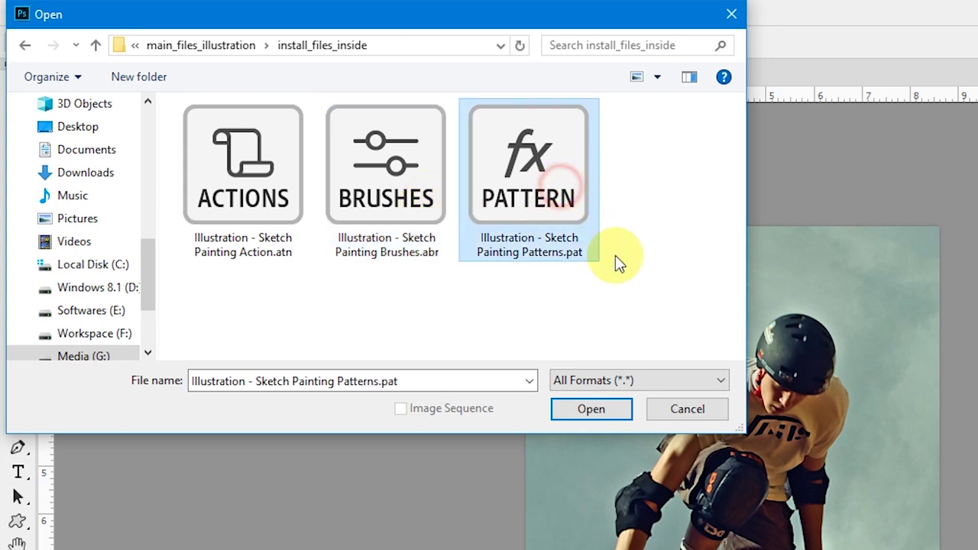
pyautogui.moveTo(665, 314); pyautogui.dragTo(164, 129)
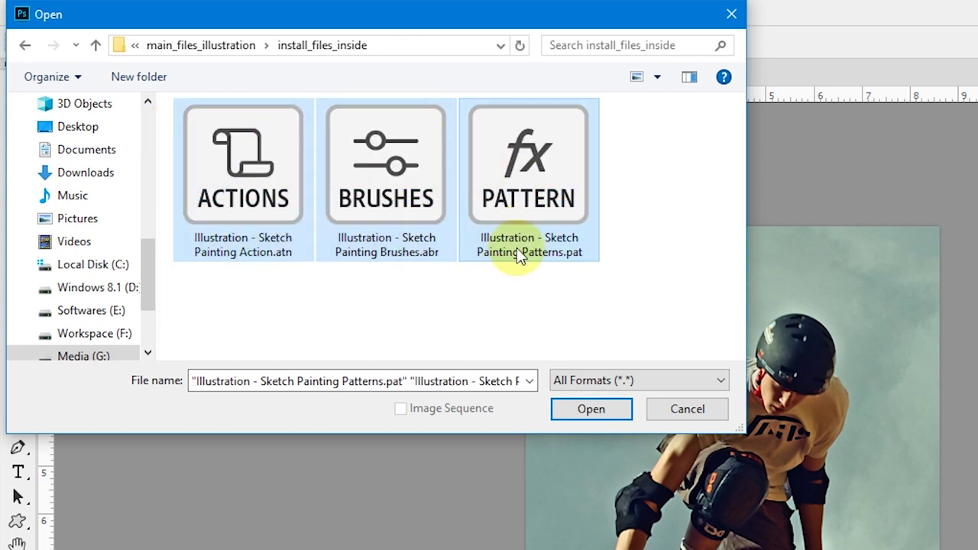
pyautogui.click(604, 413)
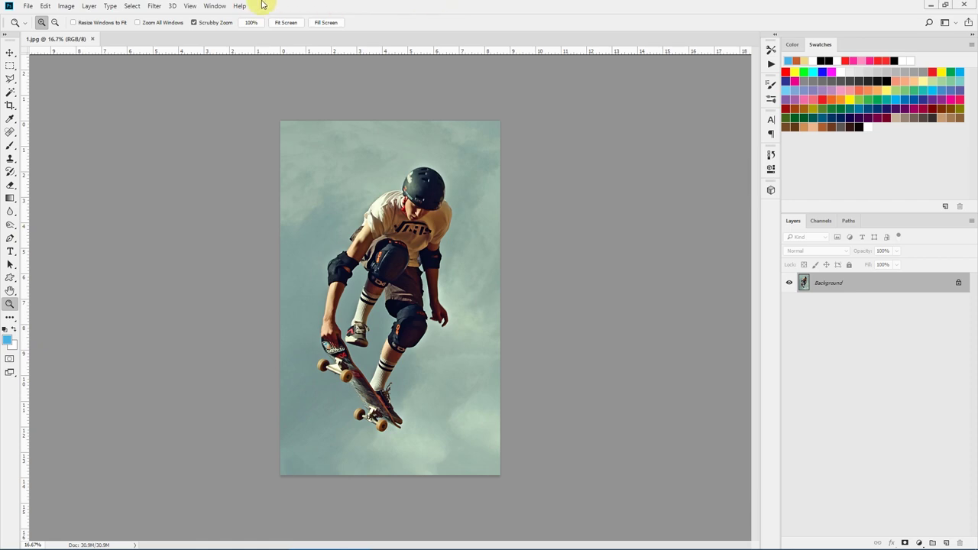
# Display the loaded actions and widen their list enough to read the full action names.
pyautogui.click(215, 5)
pyautogui.click(220, 75)
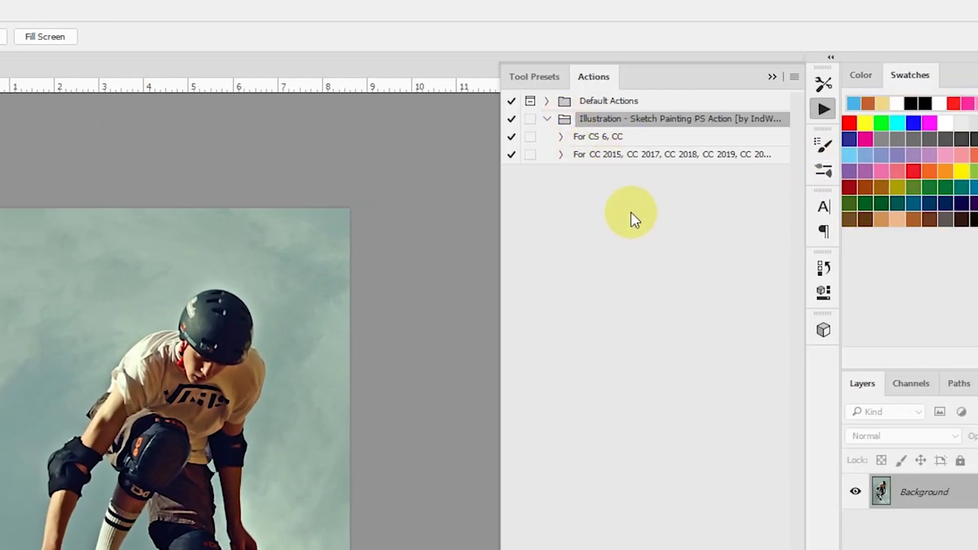
pyautogui.click(665, 121)
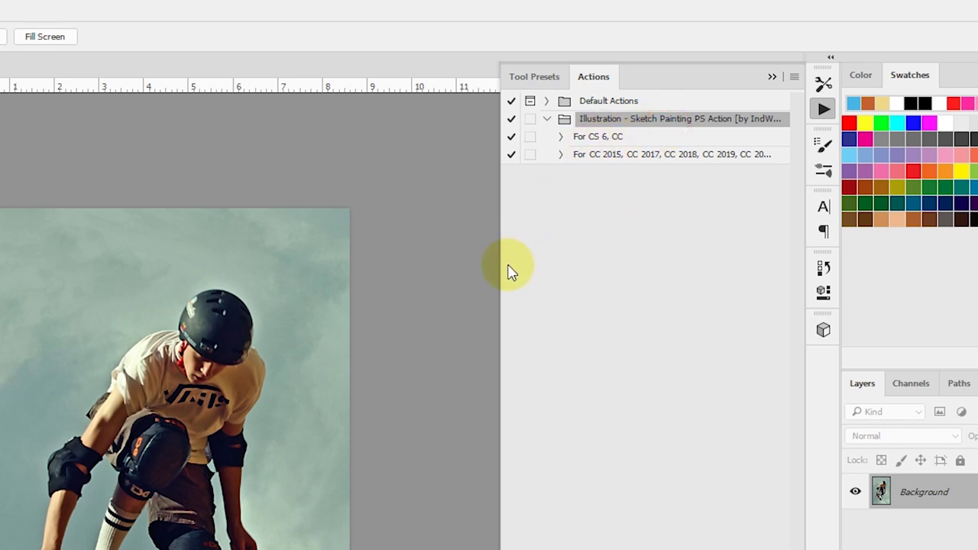
pyautogui.moveTo(501, 268); pyautogui.dragTo(481, 271)
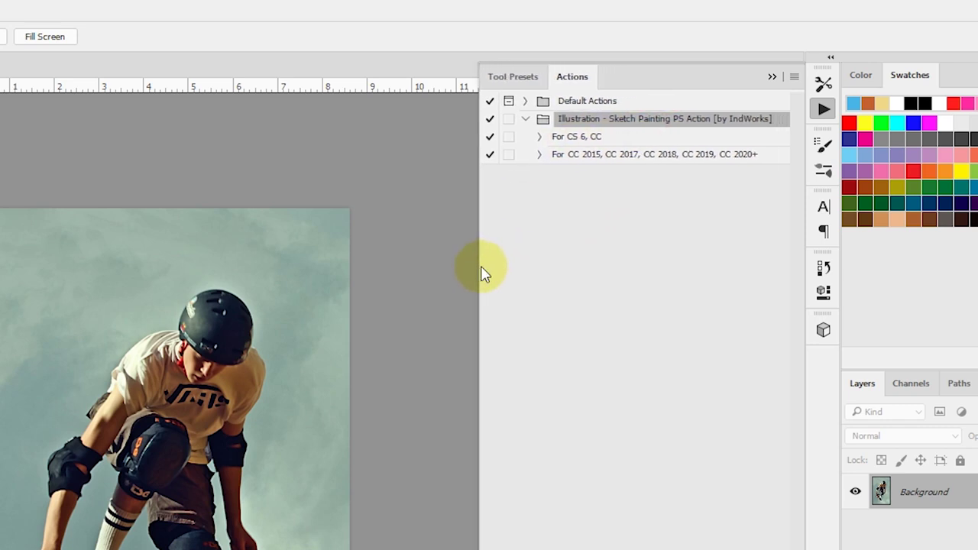
# Select the action "For CC 2015, CC 2017, CC 2018, CC 2019, CC 2020+" in the Illustration - Sketch Painting set.
pyautogui.click(600, 136)
pyautogui.click(593, 156)
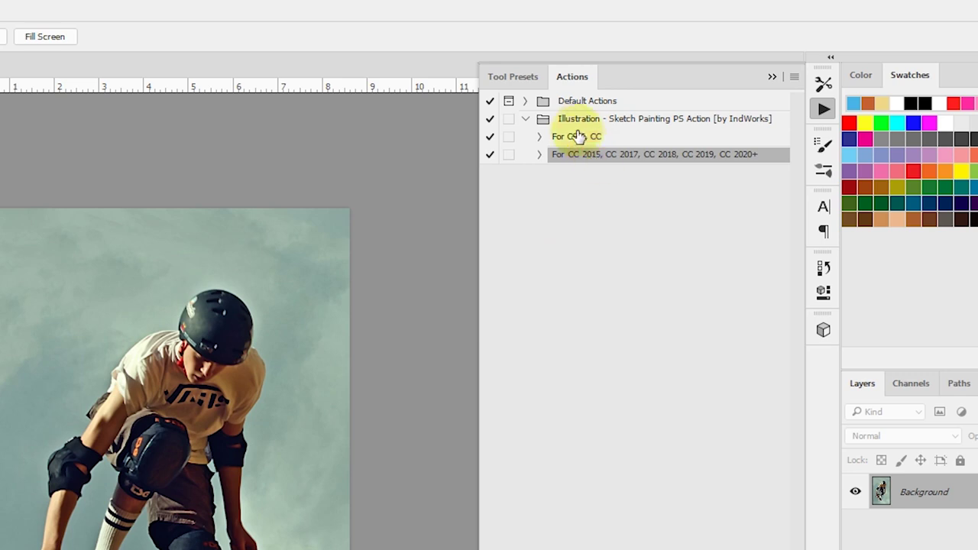
pyautogui.click(573, 138)
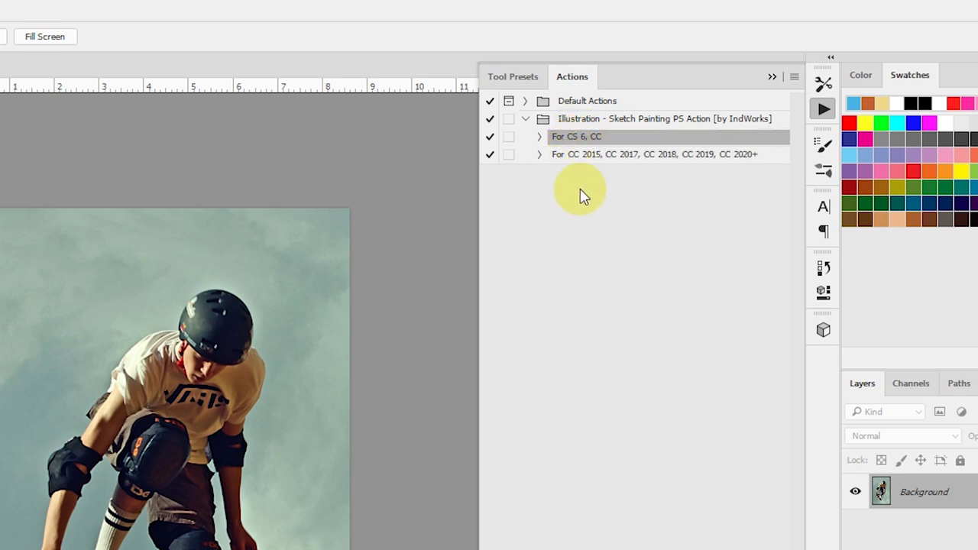
pyautogui.click(601, 155)
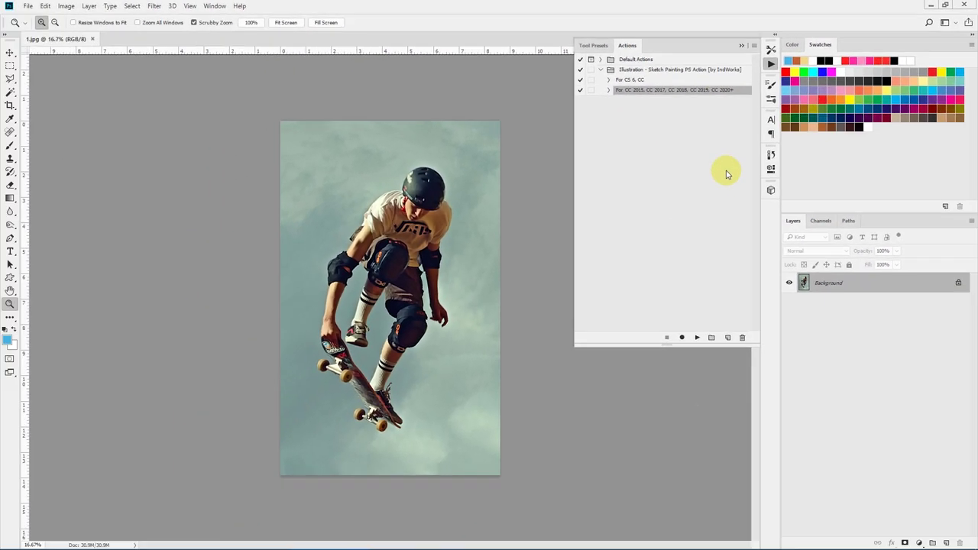
# Examine the brushes in the Illustration - Sketch Painting Brushes group among the Brush tool's presets.
pyautogui.press('m')
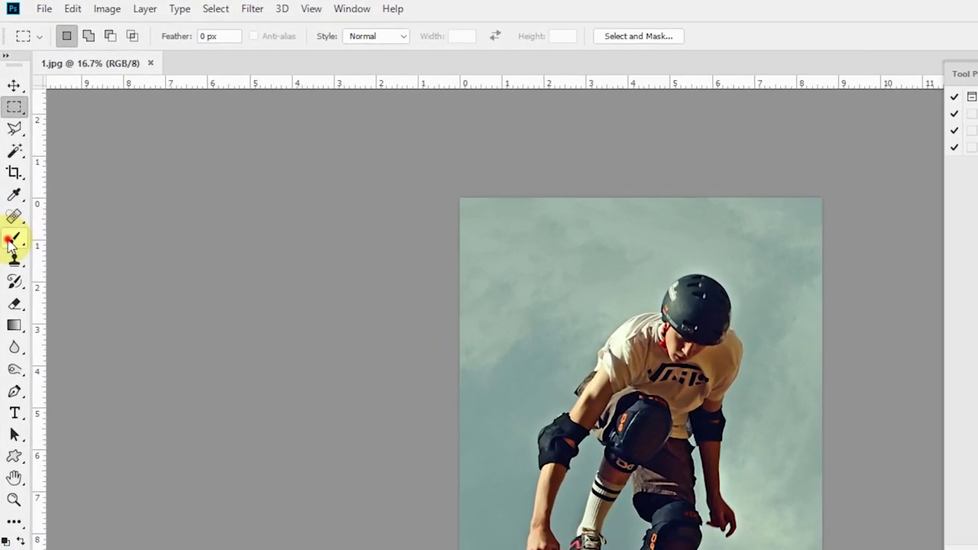
pyautogui.click(9, 145)
pyautogui.click(95, 43)
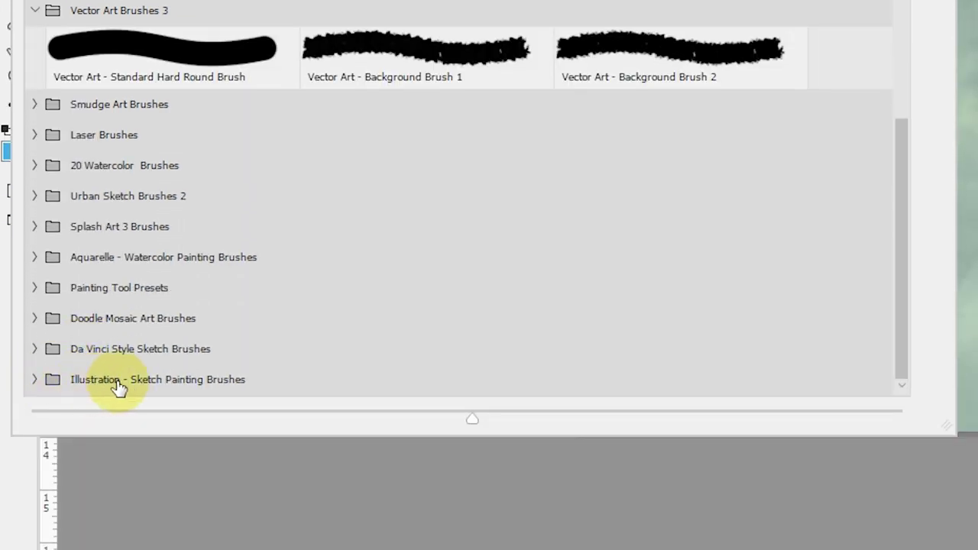
pyautogui.click(34, 380)
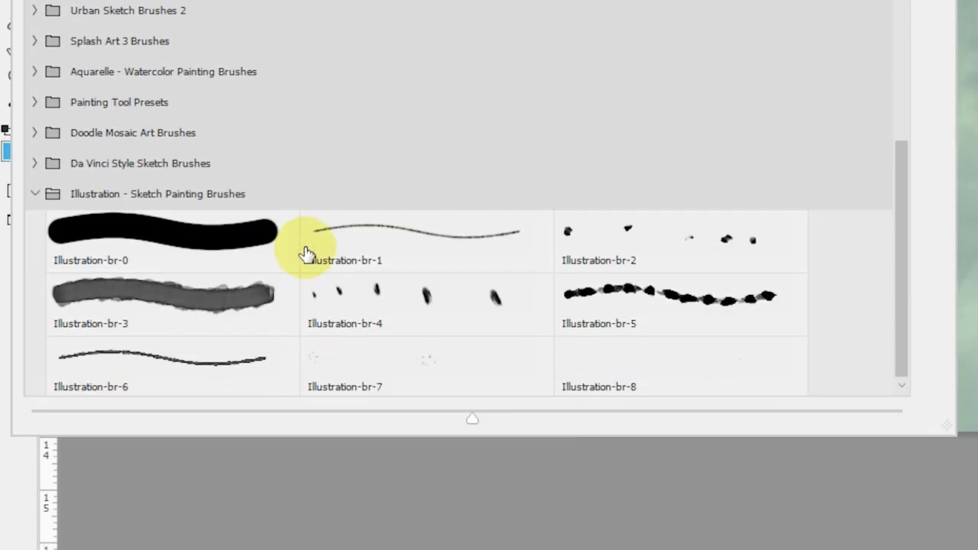
pyautogui.click(35, 189)
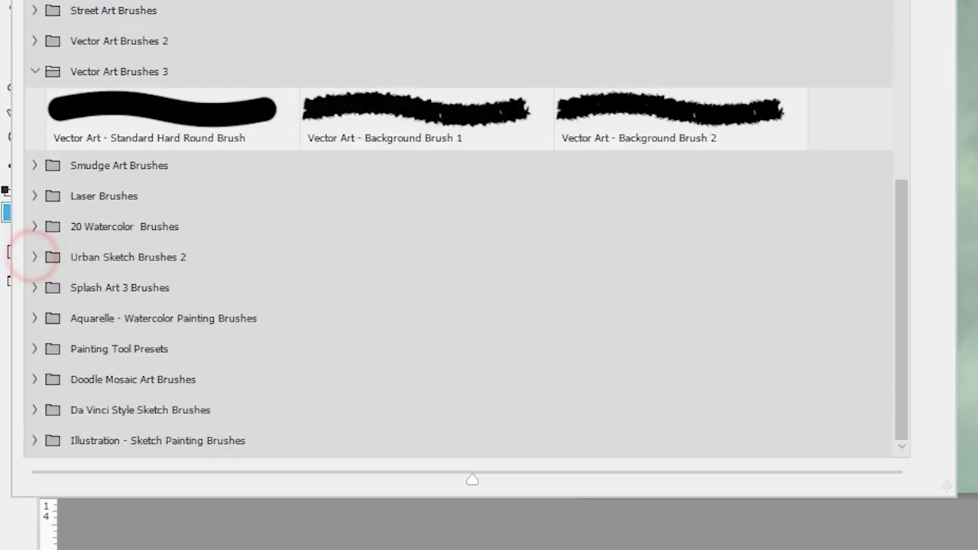
# Inspect the loaded patterns in the Preset Manager and close it.
pyautogui.click(103, 10)
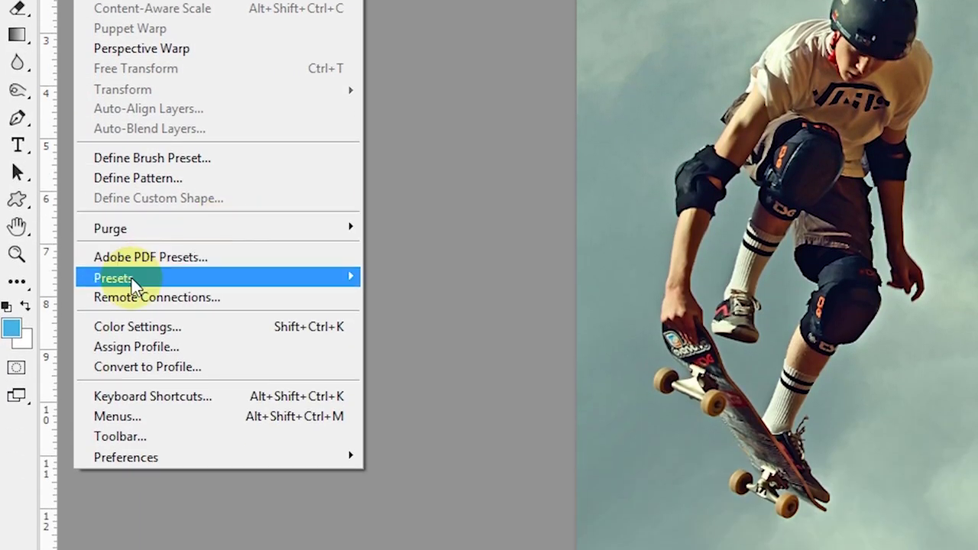
pyautogui.moveTo(131, 282)
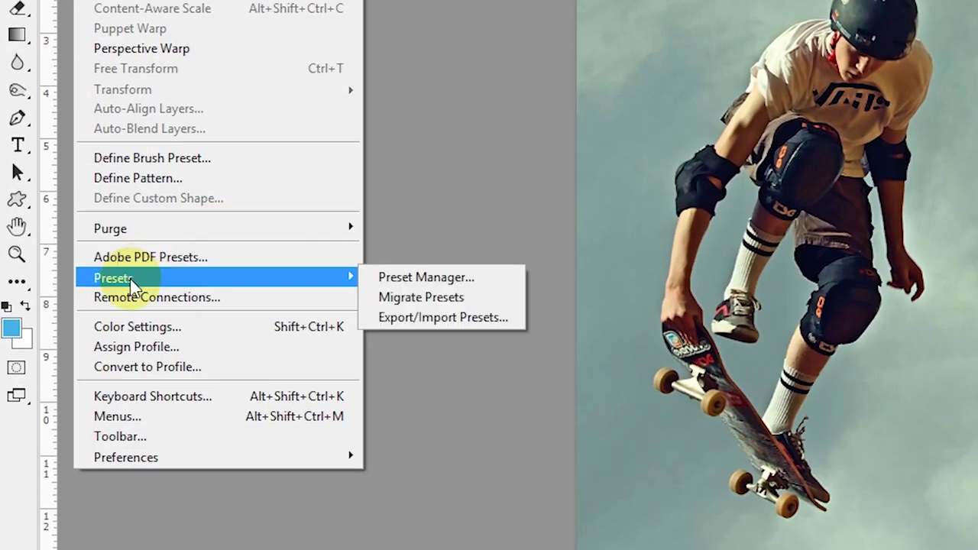
pyautogui.click(443, 278)
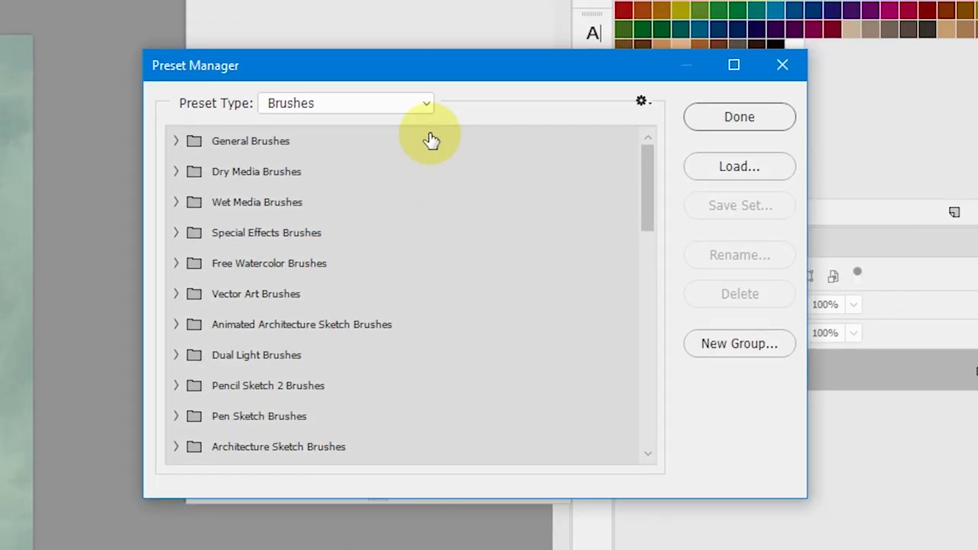
pyautogui.click(384, 102)
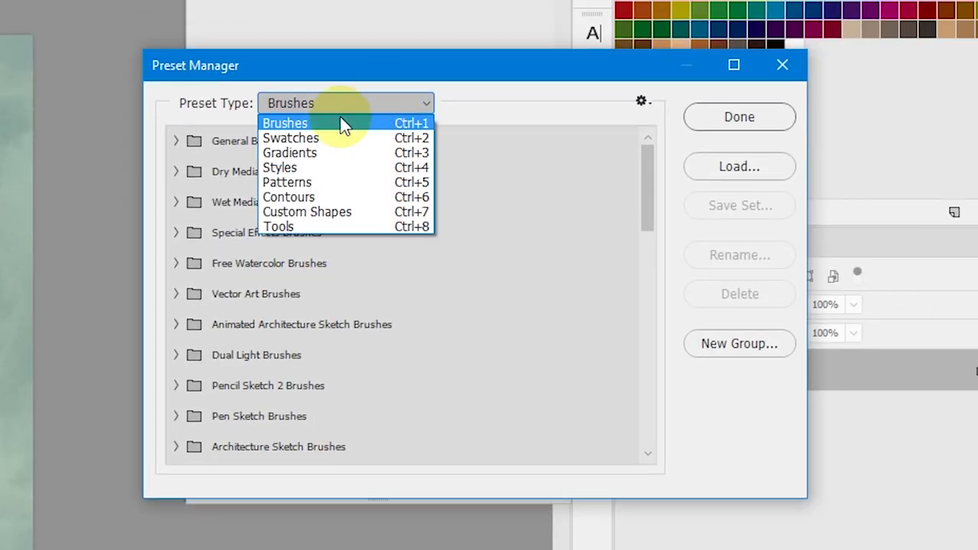
pyautogui.click(287, 181)
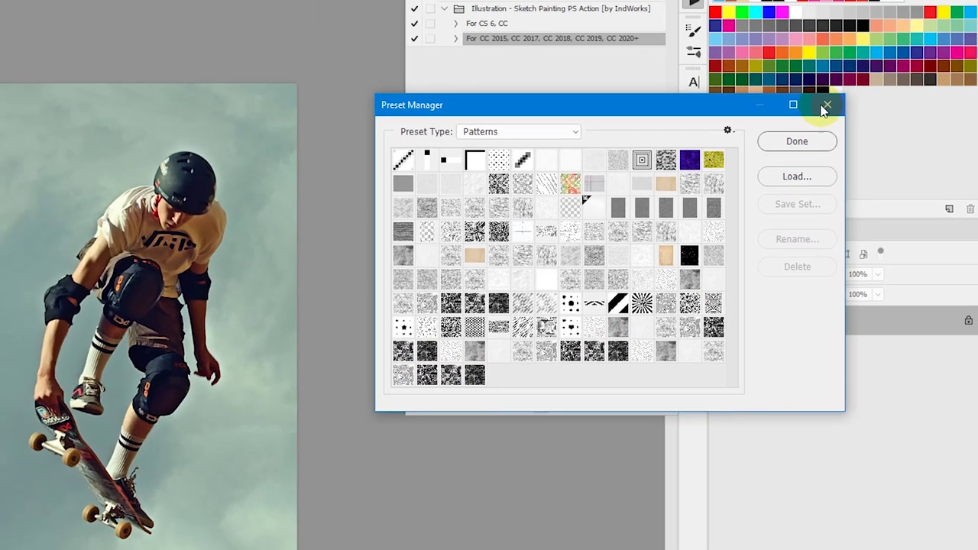
pyautogui.click(782, 65)
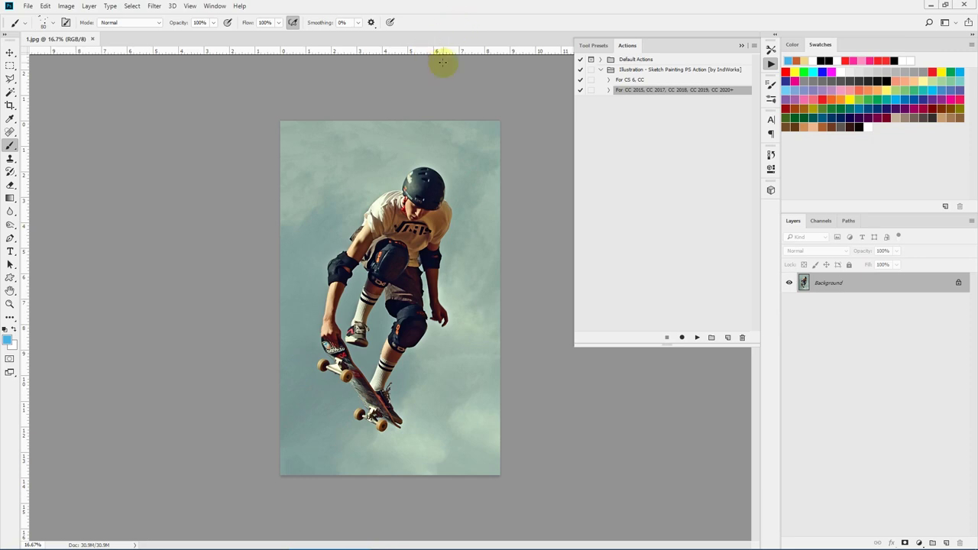
# Set the Brush tool to Normal mode with 100% opacity and 100% flow.
pyautogui.click(9, 145)
pyautogui.moveTo(172, 29); pyautogui.dragTo(218, 29)
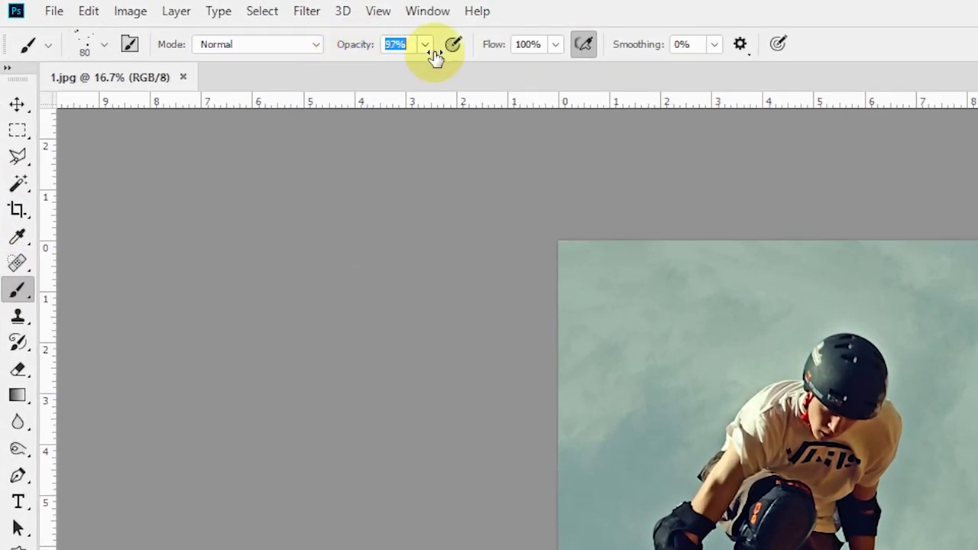
pyautogui.moveTo(435, 57); pyautogui.dragTo(565, 54)
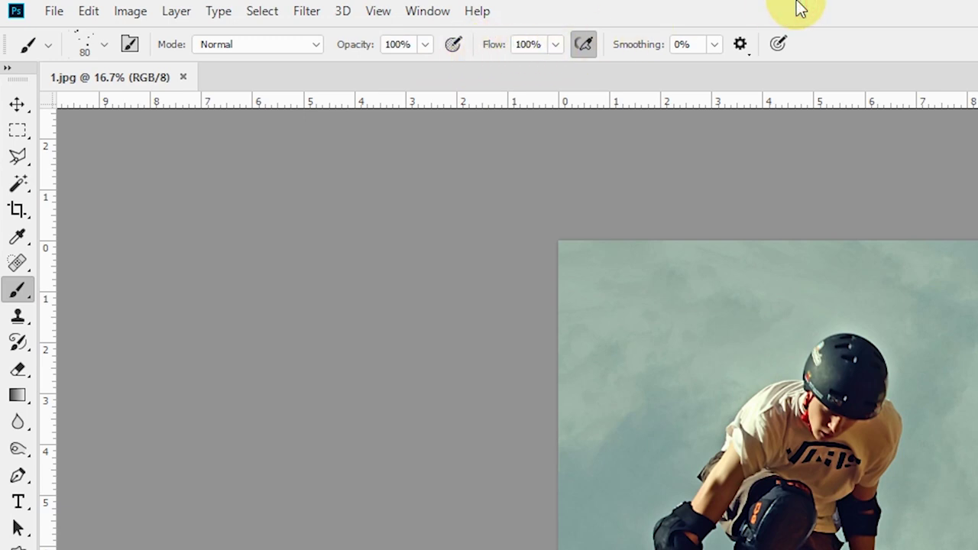
pyautogui.click(265, 48)
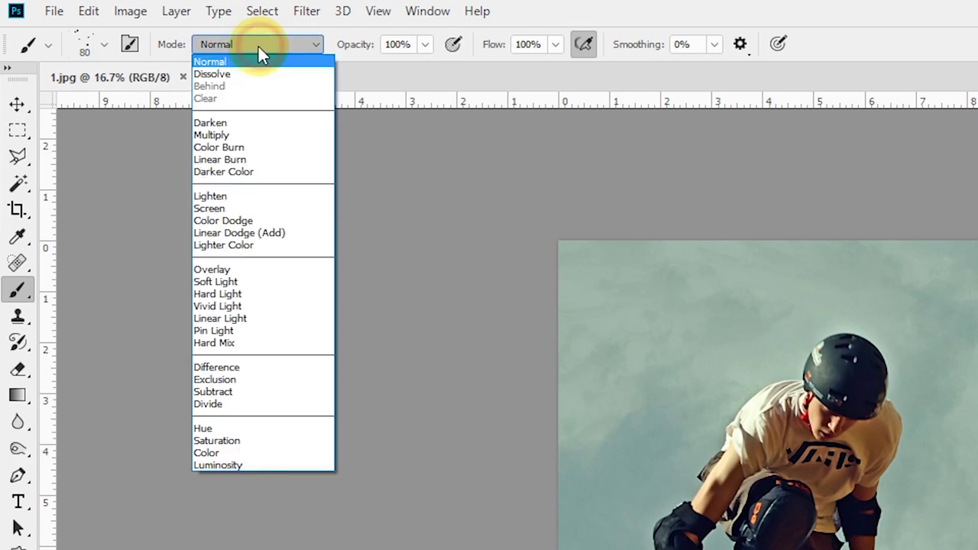
pyautogui.click(222, 62)
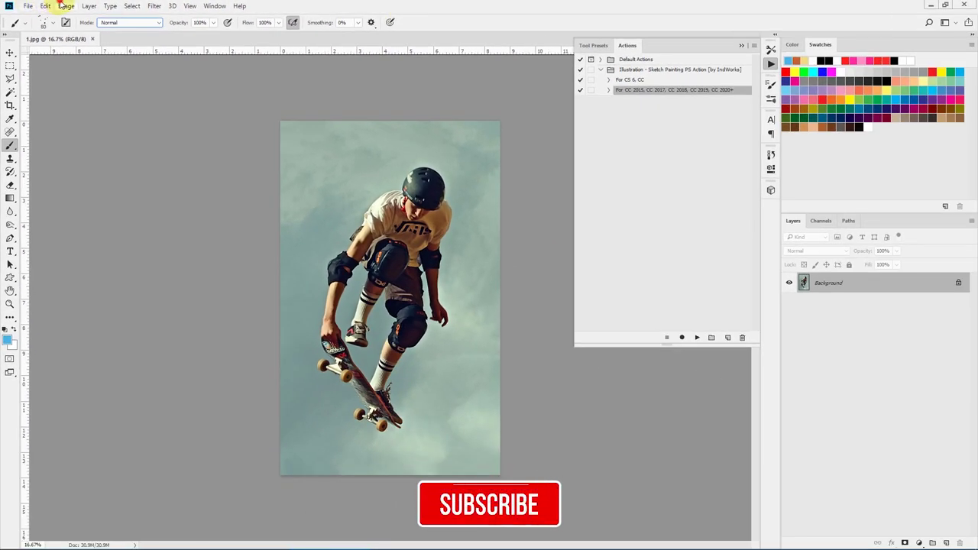
# Check the photo's pixel dimensions and resolution in Image Size without changing them.
pyautogui.click(67, 5)
pyautogui.click(80, 79)
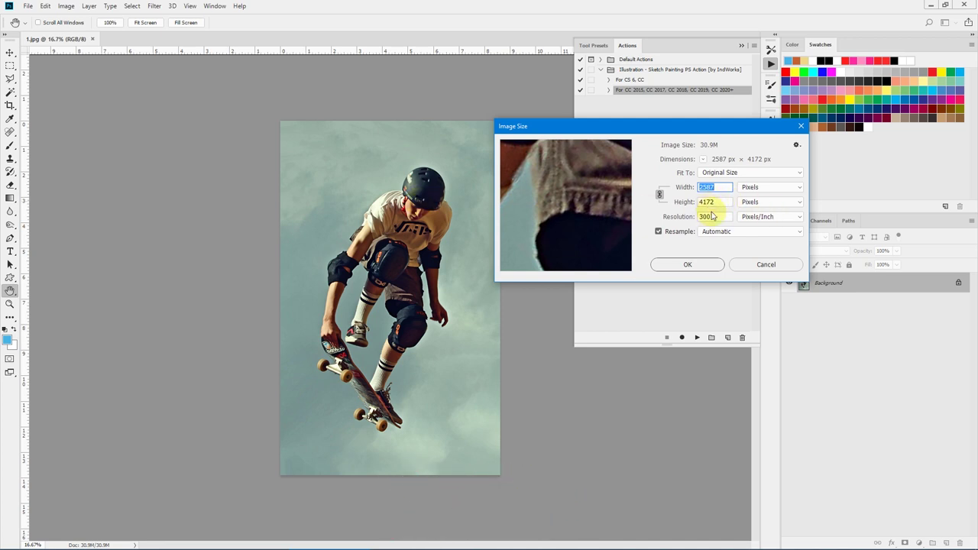
pyautogui.click(761, 266)
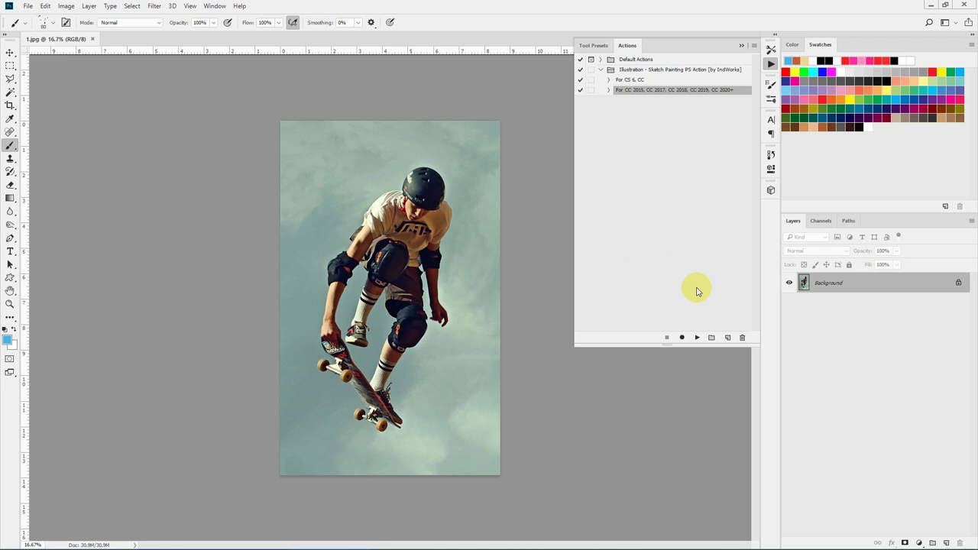
# Add an empty layer above the Background and collapse the loaded actions list.
pyautogui.click(946, 542)
pyautogui.click(838, 304)
pyautogui.click(834, 283)
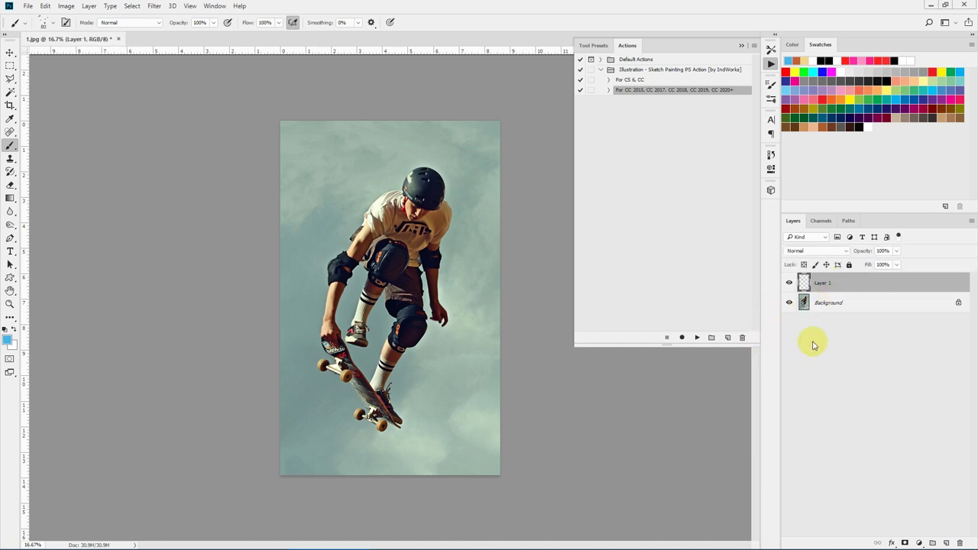
pyautogui.click(741, 47)
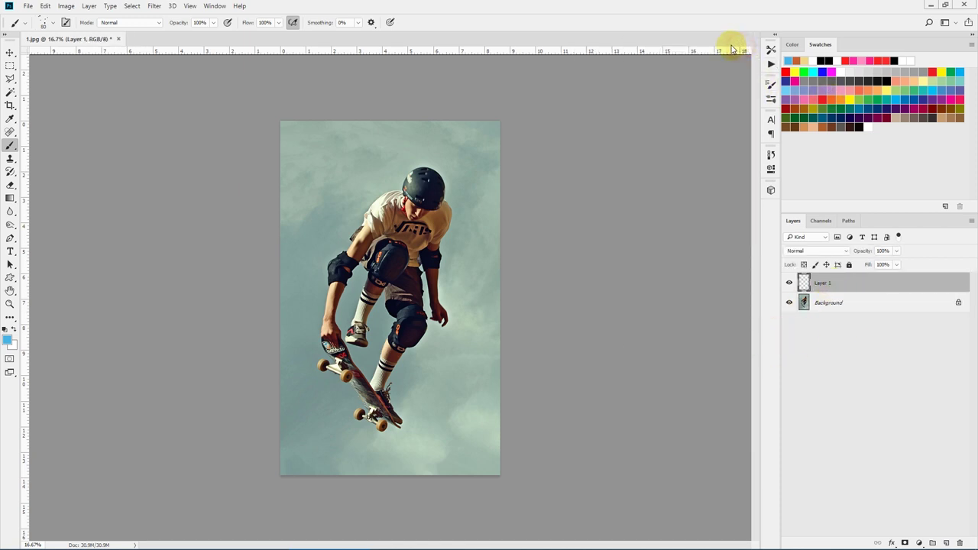
# Select the skateboarder's helmet, face and shirt on the Background layer with the Quick Selection tool.
pyautogui.click(8, 93)
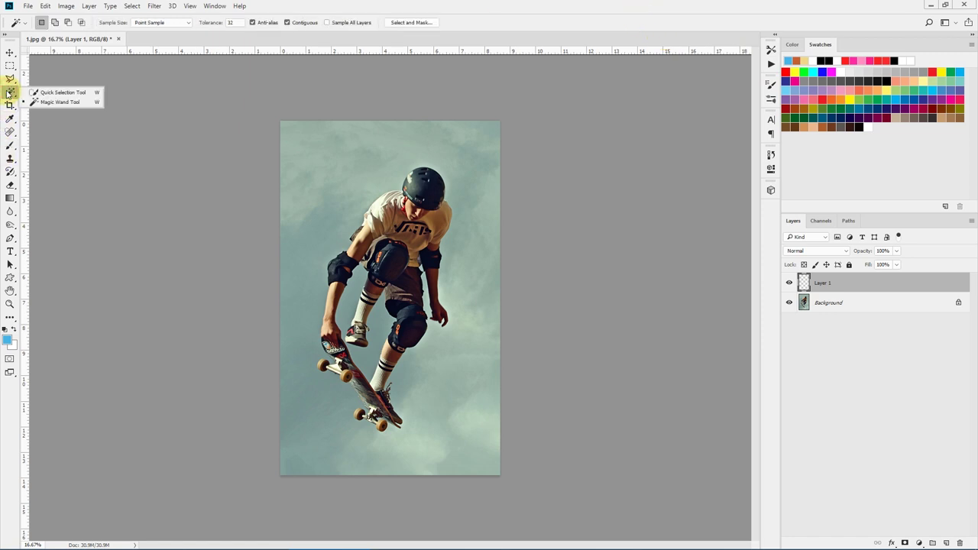
pyautogui.click(596, 3)
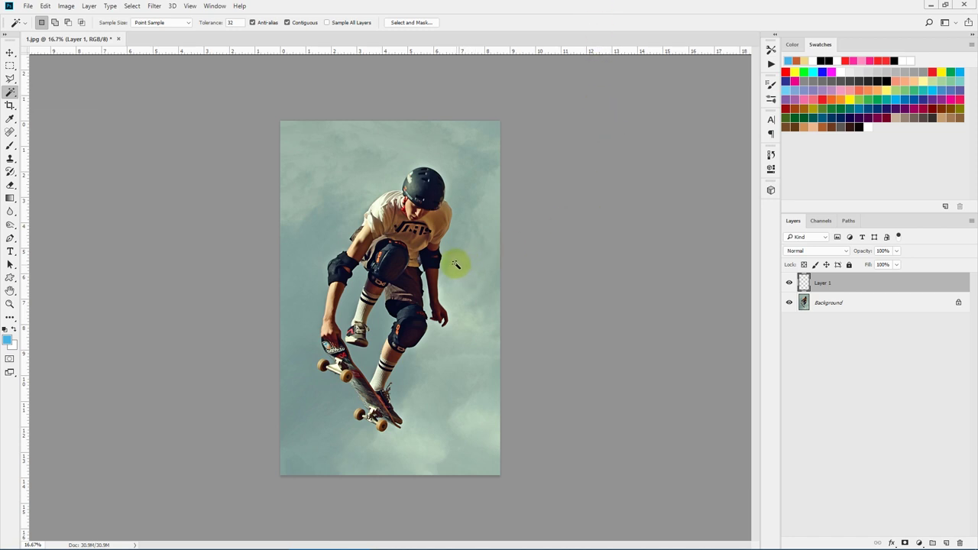
pyautogui.click(825, 306)
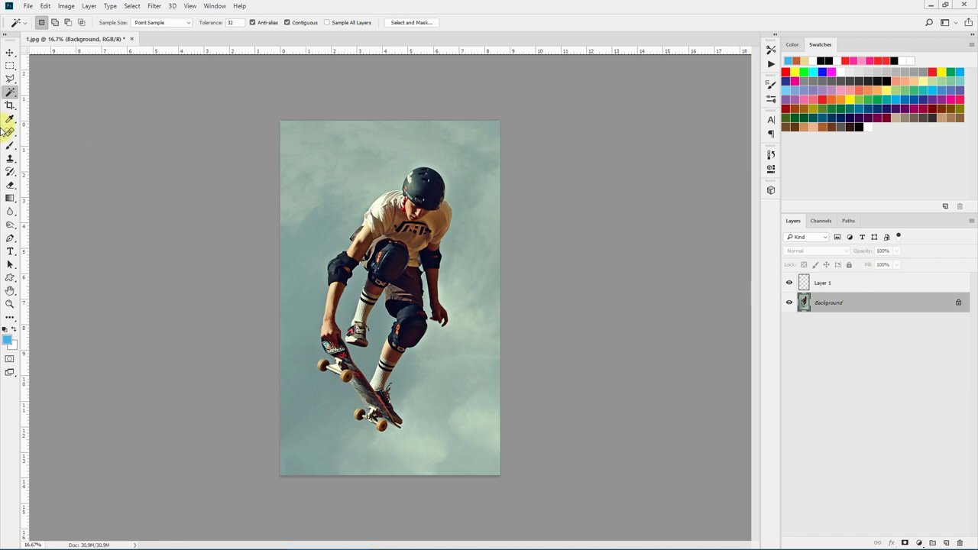
pyautogui.click(10, 303)
pyautogui.click(491, 220)
pyautogui.click(492, 220)
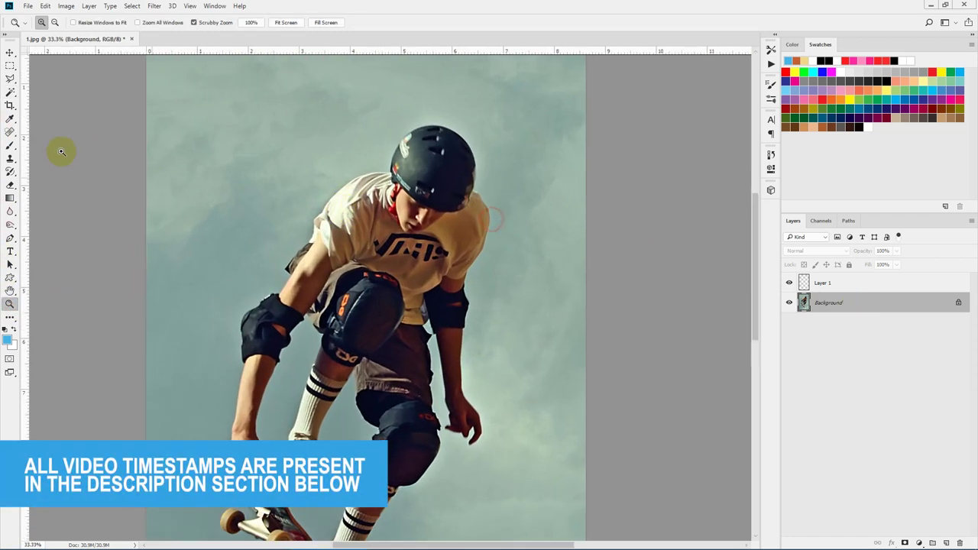
pyautogui.rightClick(10, 92)
pyautogui.click(38, 93)
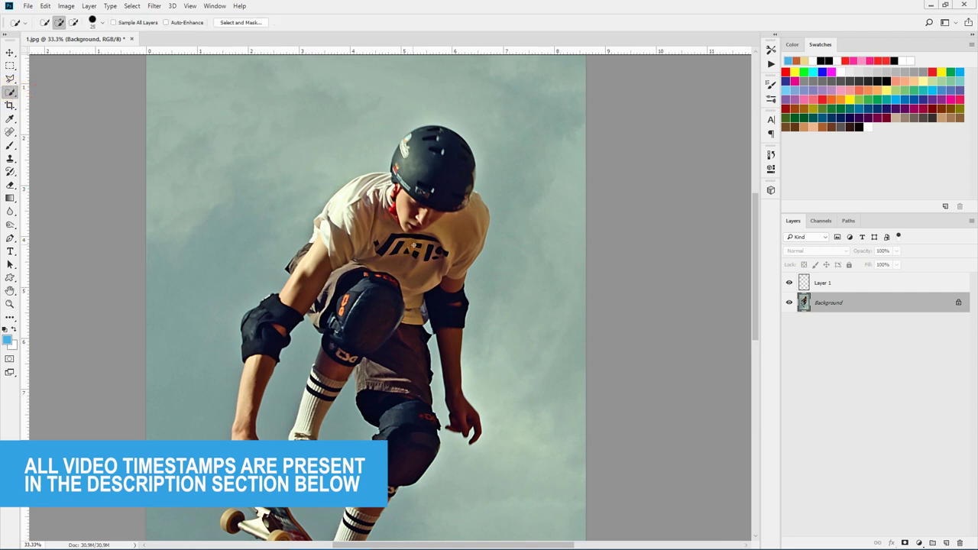
pyautogui.moveTo(411, 225); pyautogui.dragTo(420, 160)
pyautogui.moveTo(452, 202)
pyautogui.mouseDown()
pyautogui.moveTo(474, 221)
pyautogui.moveTo(392, 216)
pyautogui.moveTo(423, 205)
pyautogui.moveTo(335, 208)
pyautogui.moveTo(376, 185)
pyautogui.moveTo(366, 174)
pyautogui.moveTo(384, 177)
pyautogui.moveTo(368, 169)
pyautogui.moveTo(384, 174)
pyautogui.moveTo(313, 260)
pyautogui.moveTo(308, 249)
pyautogui.moveTo(331, 278)
pyautogui.mouseUp()
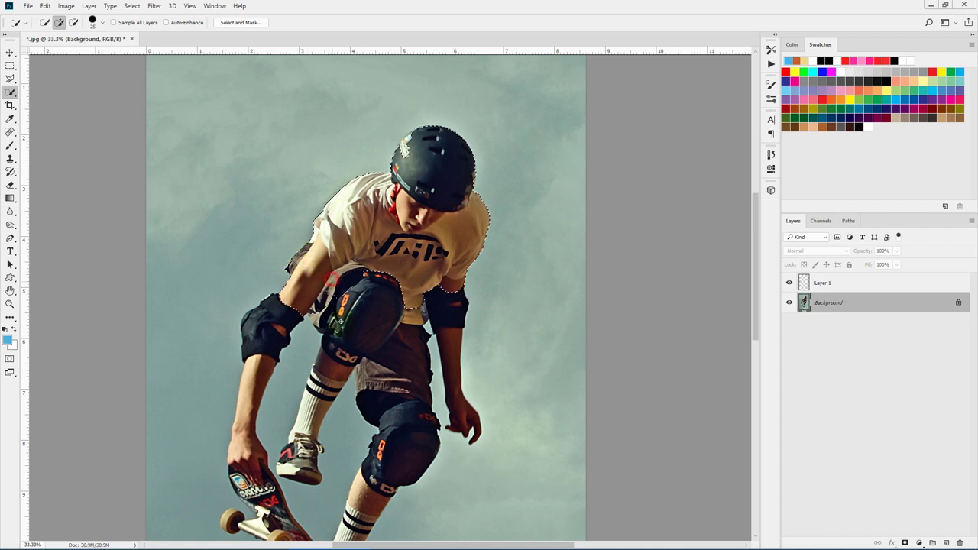
# Extend the selection over the skateboarder's elbow pad, forearm and the hand holding the board.
pyautogui.scroll(-3, 367, 287)
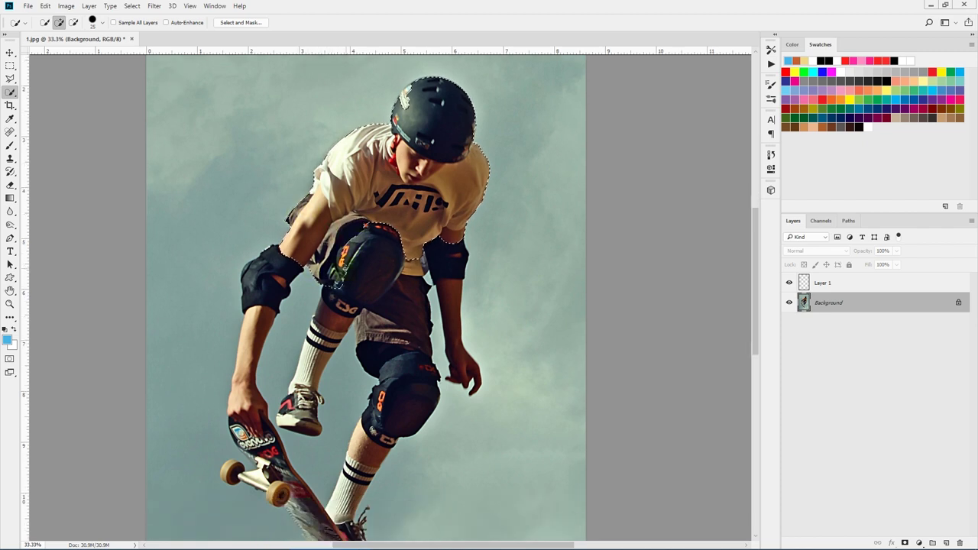
pyautogui.click(259, 252)
pyautogui.scroll(-2, 259, 252)
pyautogui.moveTo(275, 247)
pyautogui.mouseDown()
pyautogui.moveTo(254, 212)
pyautogui.moveTo(246, 272)
pyautogui.mouseUp()
pyautogui.scroll(-1, 243, 302)
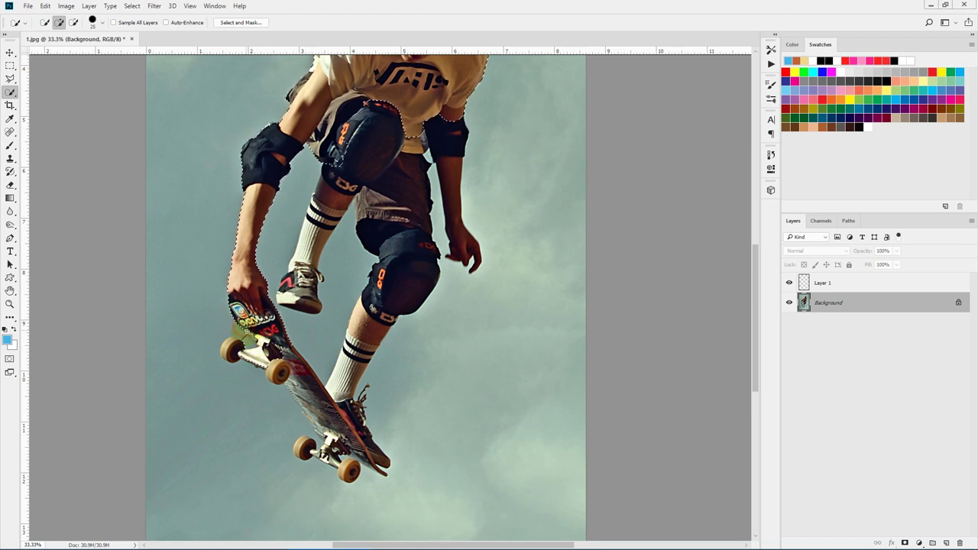
# Remove the excess sky beside the skateboard from the selection and extend it over the remaining board, legs and free hand.
pyautogui.press('alt')
pyautogui.moveTo(313, 424)
pyautogui.mouseDown()
pyautogui.moveTo(307, 452)
pyautogui.moveTo(378, 458)
pyautogui.mouseUp()
pyautogui.scroll(2, 378, 459)
pyautogui.scroll(1, 432, 254)
pyautogui.scroll(-2, 382, 382)
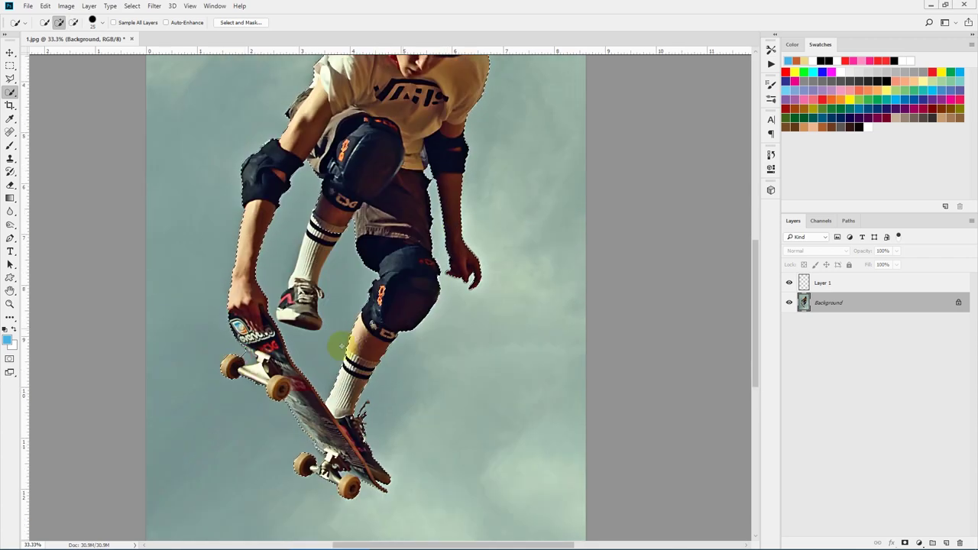
pyautogui.scroll(2, 575, 352)
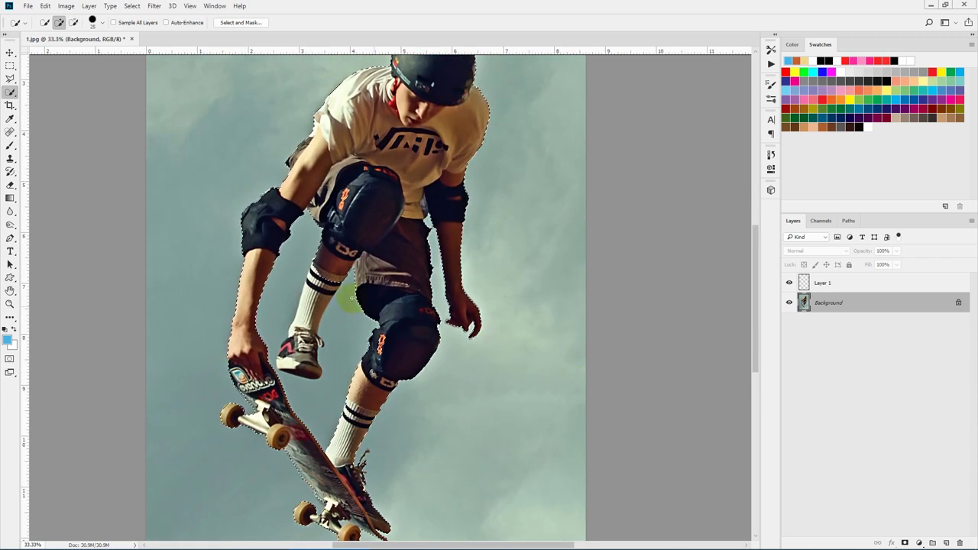
pyautogui.scroll(2, 355, 298)
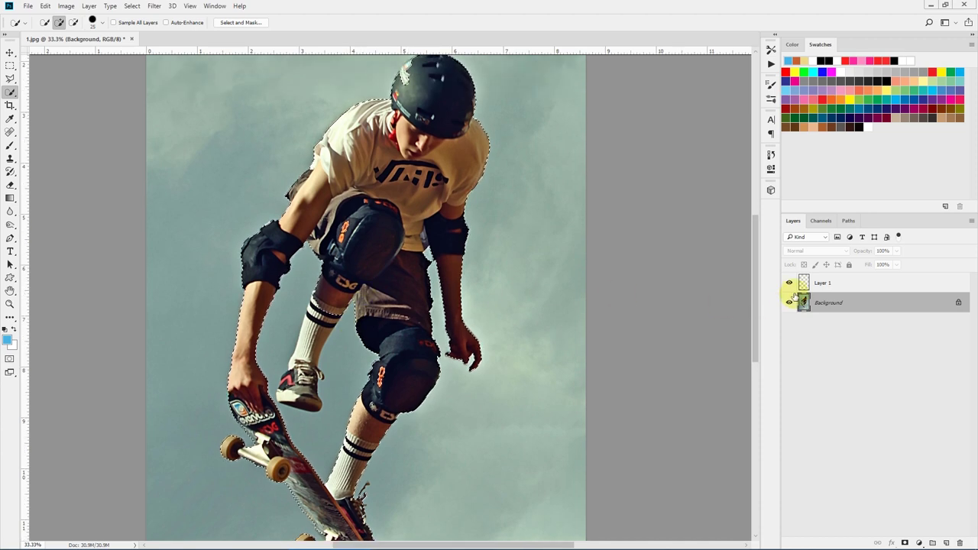
# Make Layer 1 active and set the foreground color to a bright red.
pyautogui.click(845, 282)
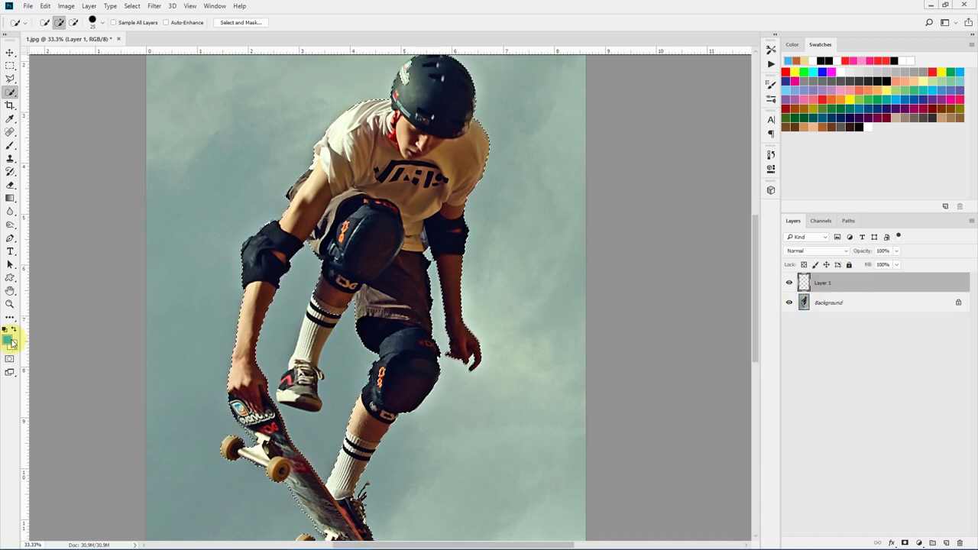
pyautogui.click(7, 339)
pyautogui.click(552, 246)
pyautogui.click(539, 243)
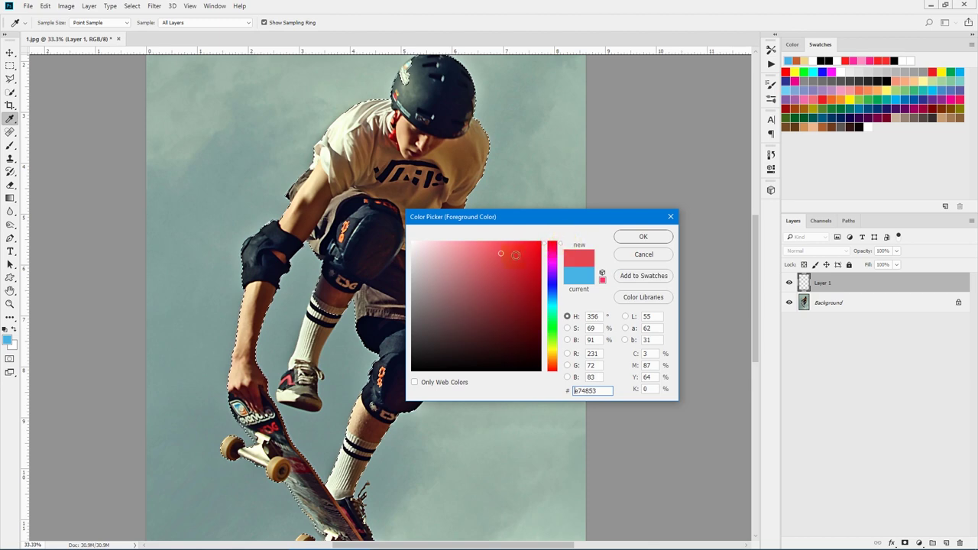
pyautogui.click(643, 237)
# Choose the Illustration-br-0 brush from the Illustration - Sketch Painting Brushes group for the Brush tool.
pyautogui.click(10, 147)
pyautogui.click(44, 22)
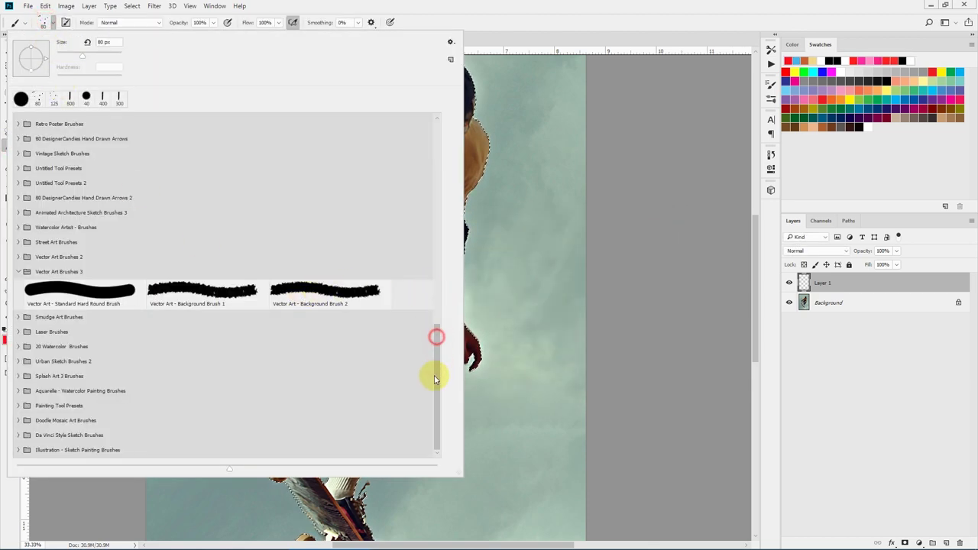
pyautogui.click(17, 449)
pyautogui.click(70, 421)
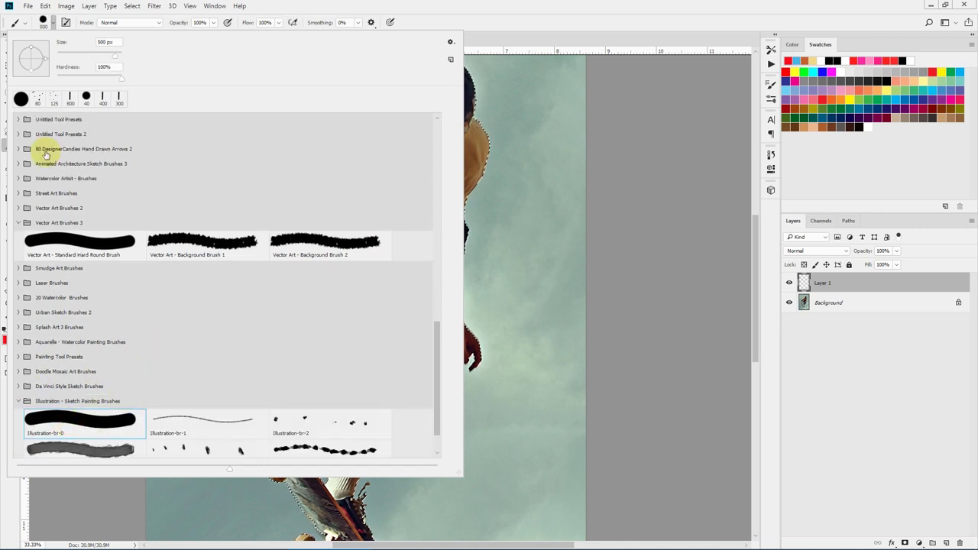
pyautogui.click(581, 4)
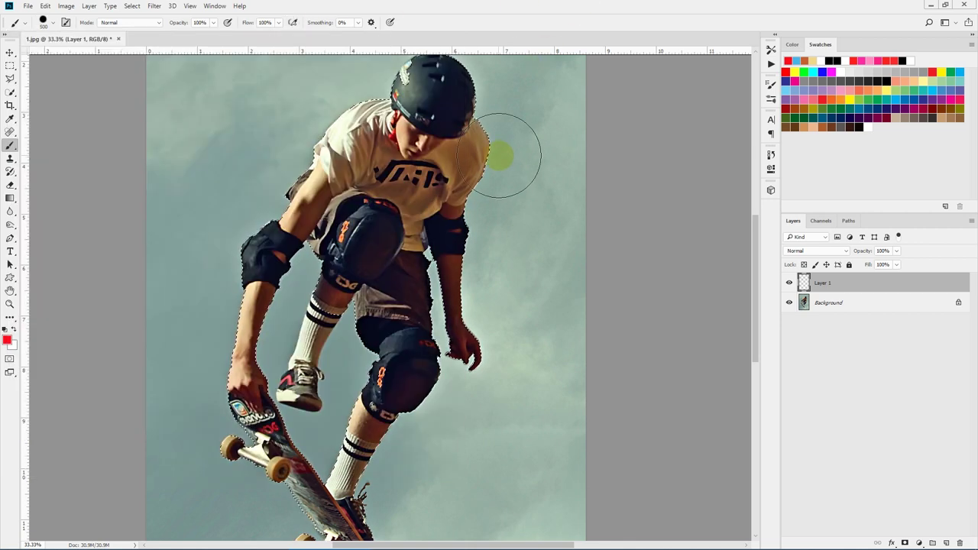
# Paint the skateboarder's helmet, shirt and upper body red on Layer 1 inside the selection.
pyautogui.scroll(2, 501, 157)
pyautogui.moveTo(502, 122)
pyautogui.mouseDown()
pyautogui.moveTo(361, 108)
pyautogui.moveTo(509, 126)
pyautogui.moveTo(384, 142)
pyautogui.moveTo(497, 164)
pyautogui.mouseUp()
pyautogui.moveTo(288, 207); pyautogui.dragTo(359, 222)
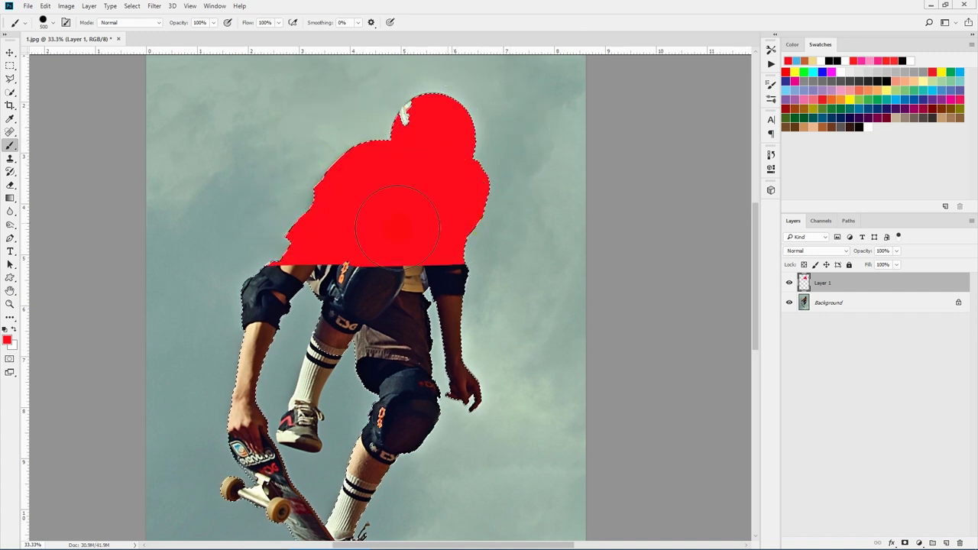
# Paint the skateboarder's arms, shorts, knee pads, standing leg and the skateboard red inside the selection.
pyautogui.scroll(-2, 484, 219)
pyautogui.scroll(-3, 240, 293)
pyautogui.moveTo(250, 321)
pyautogui.mouseDown()
pyautogui.moveTo(358, 204)
pyautogui.moveTo(363, 238)
pyautogui.moveTo(337, 247)
pyautogui.moveTo(384, 210)
pyautogui.moveTo(360, 447)
pyautogui.mouseUp()
pyautogui.scroll(-5, 360, 447)
pyautogui.moveTo(305, 431); pyautogui.dragTo(331, 428)
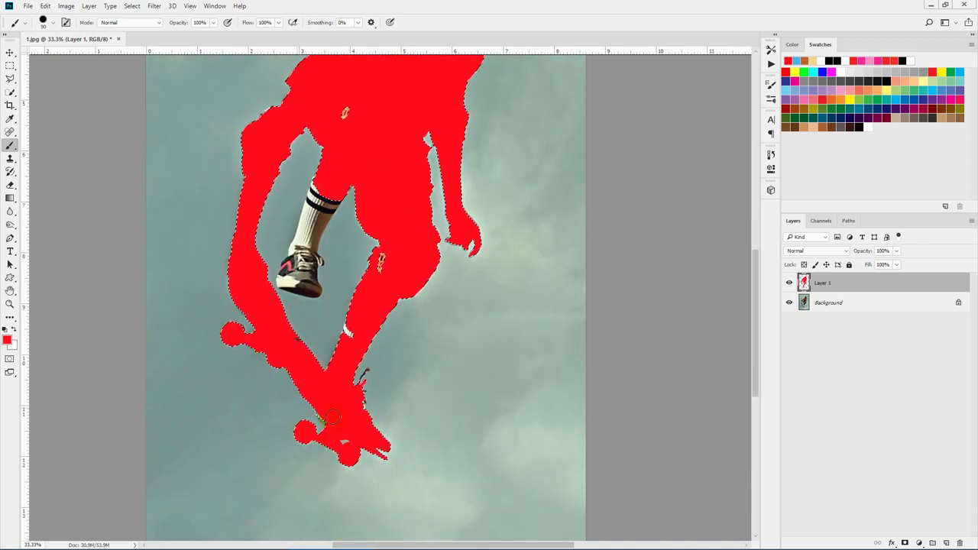
# Make the Background layer active and fill the raised leg, shoe and remaining spots inside the silhouette with red.
pyautogui.scroll(3, 330, 426)
pyautogui.press('w')
pyautogui.click(828, 302)
pyautogui.scroll(6, 403, 115)
pyautogui.scroll(-8, 403, 115)
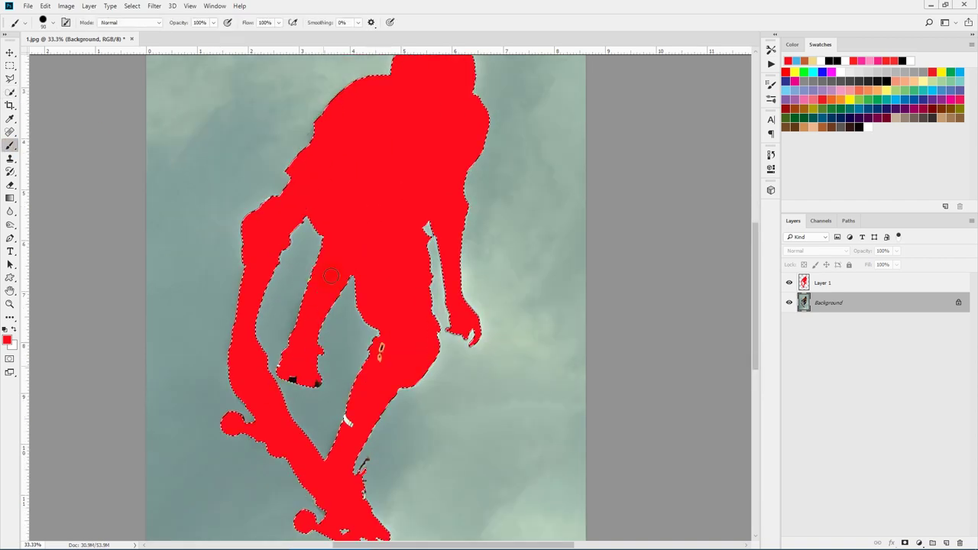
pyautogui.press('b')
pyautogui.scroll(6, 363, 363)
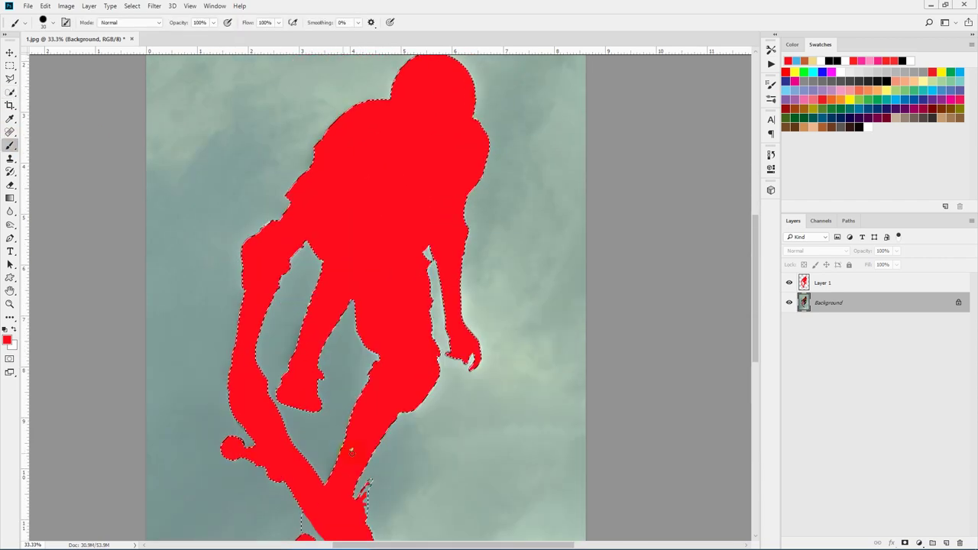
pyautogui.scroll(-1, 557, 190)
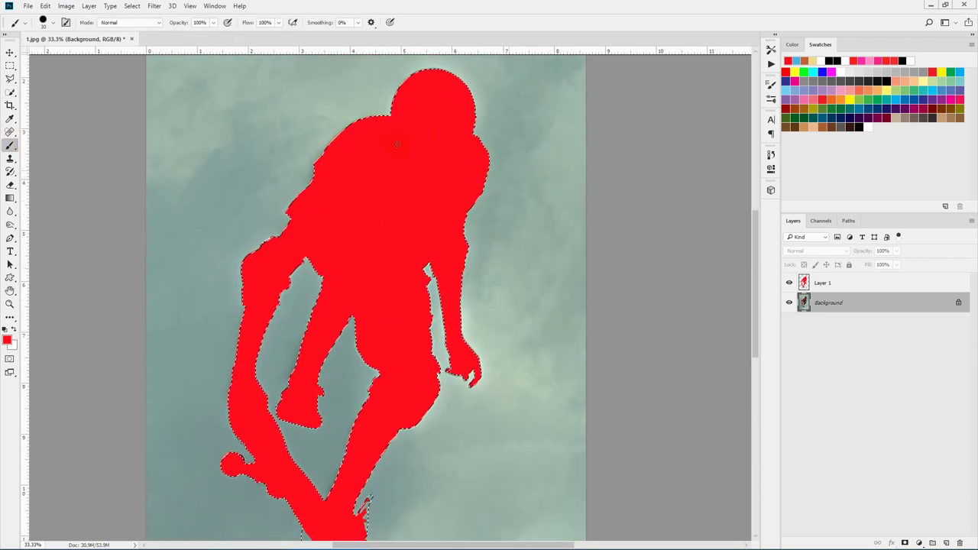
# Deselect the skateboarder and touch up the small gaps along the silhouette's edges with the red brush.
pyautogui.click(9, 66)
pyautogui.rightClick(282, 114)
pyautogui.click(309, 122)
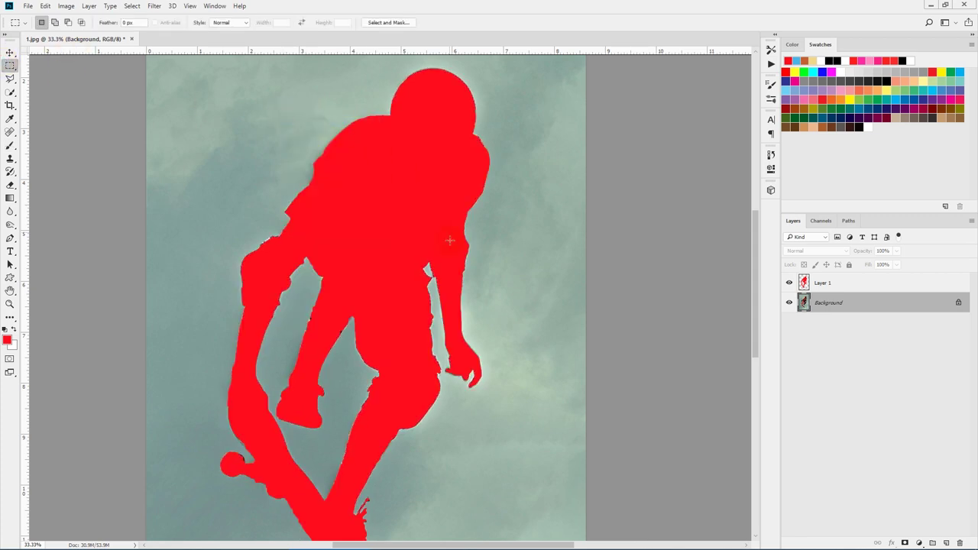
pyautogui.press('b')
pyautogui.scroll(-2, 504, 305)
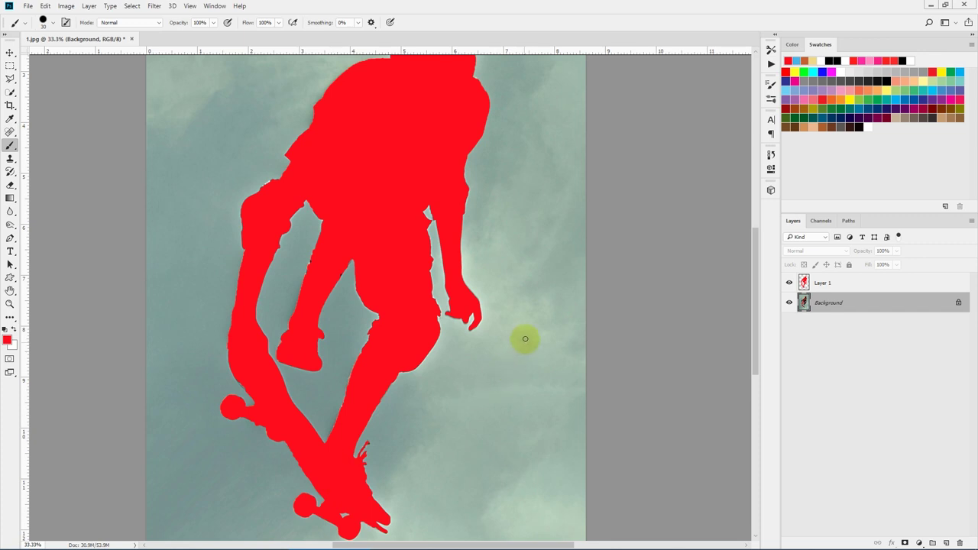
pyautogui.scroll(1, 508, 344)
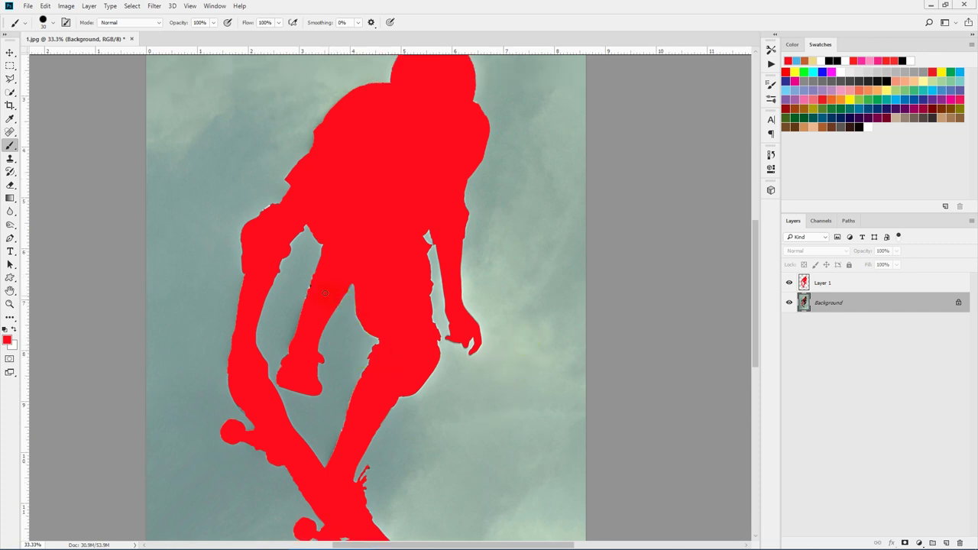
pyautogui.scroll(1, 397, 245)
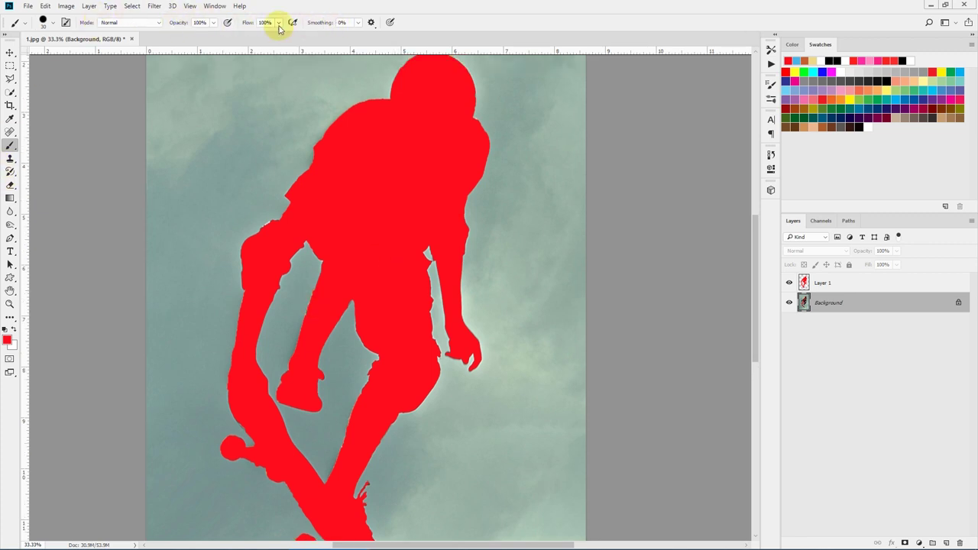
# Play the "For CC 2015, CC 2017, CC 2018, CC 2019, CC 2020+" action of the Illustration - Sketch Painting set on 1.jpg.
pyautogui.click(771, 64)
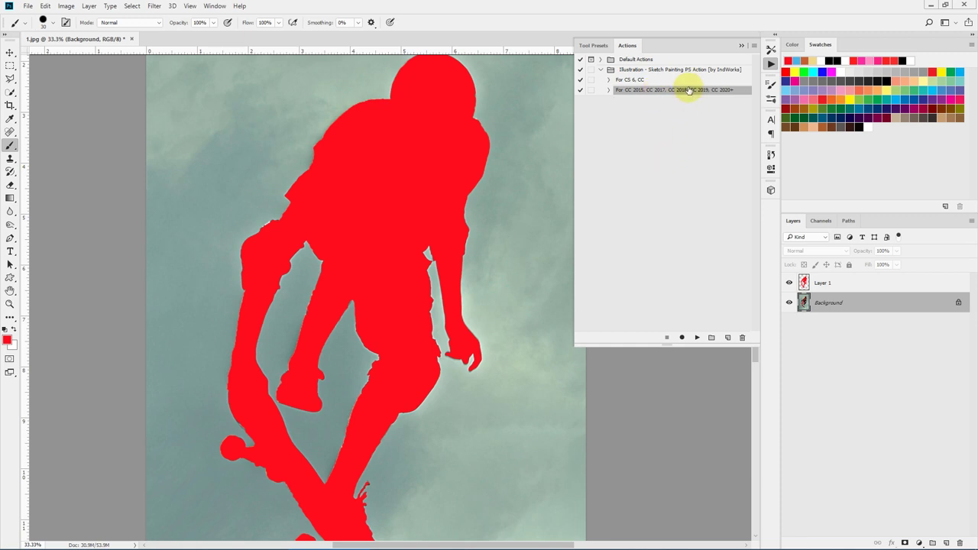
pyautogui.click(697, 337)
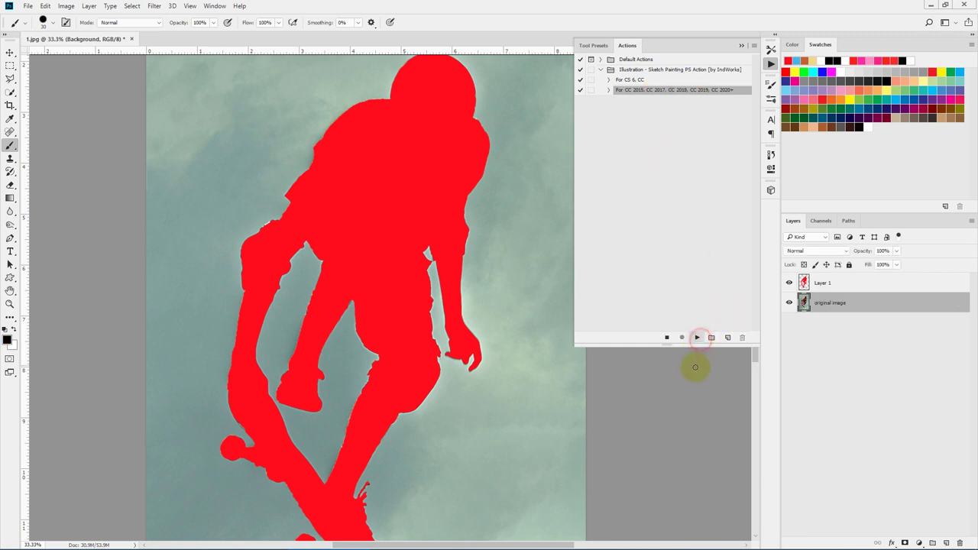
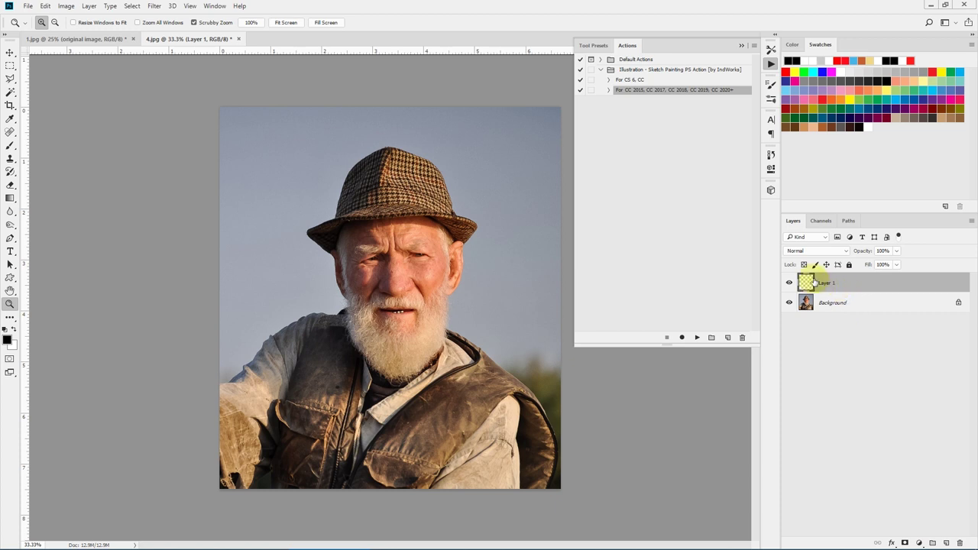
# On the Background layer of 4.jpg, select the man's hat, face and vest with the Quick Selection tool.
pyautogui.click(844, 302)
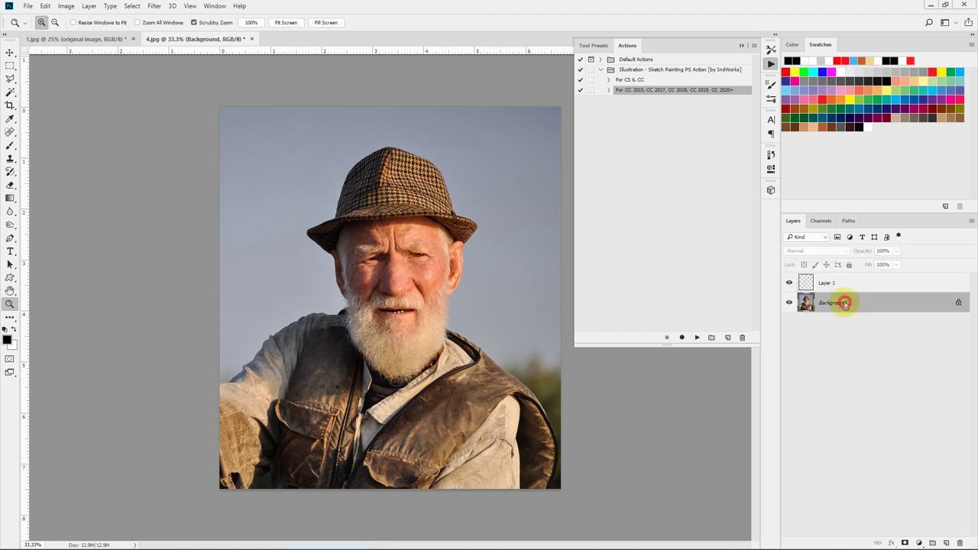
pyautogui.click(9, 93)
pyautogui.click(38, 91)
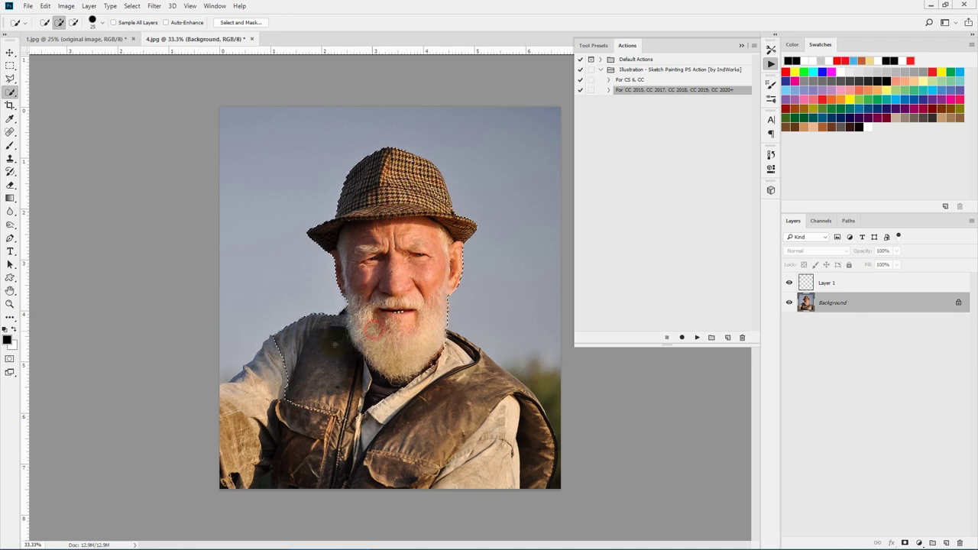
# Make Layer 1 active and set the foreground color to bright red for the Brush tool.
pyautogui.click(848, 283)
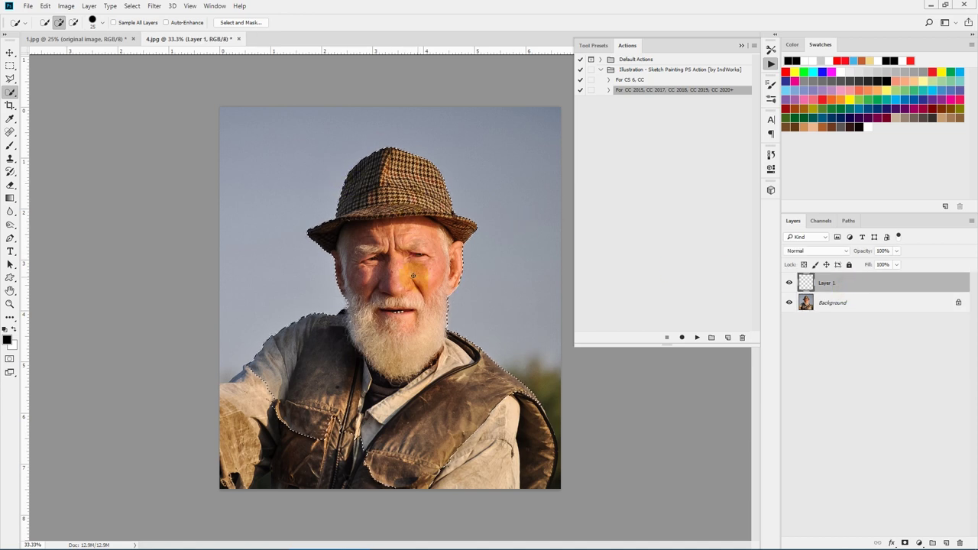
pyautogui.click(10, 119)
pyautogui.click(7, 339)
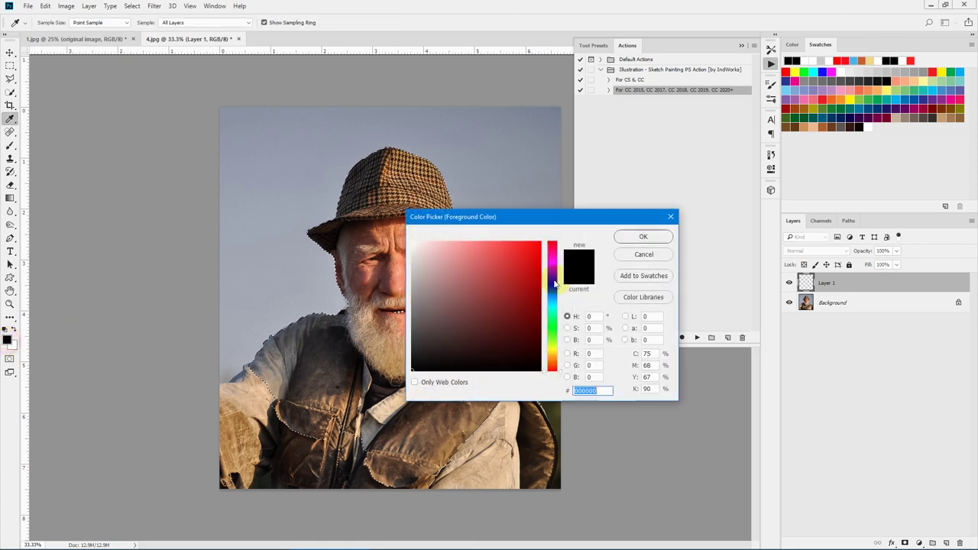
pyautogui.moveTo(541, 269); pyautogui.dragTo(558, 218)
pyautogui.press('b')
pyautogui.click(644, 237)
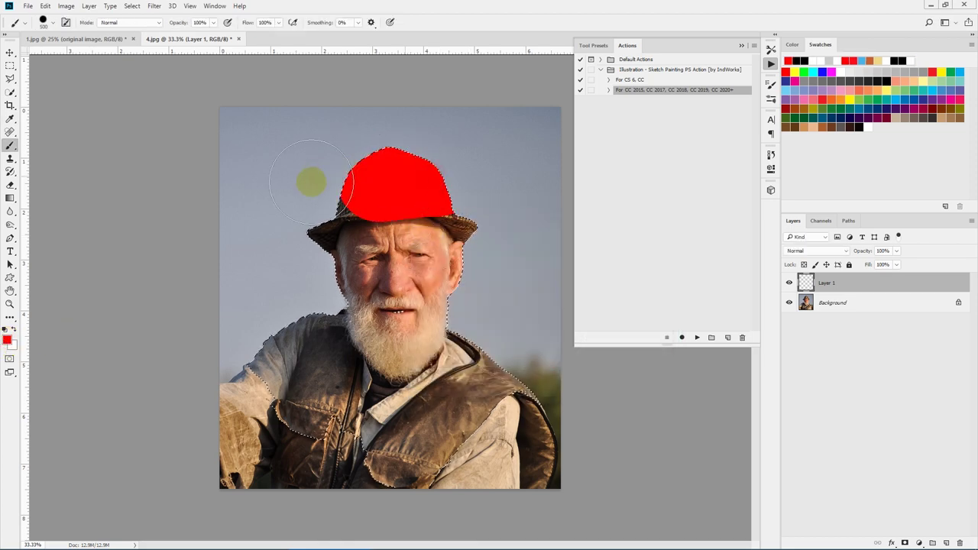
# Paint the man's hat, face, beard and upper chest red, giving the bottom of the painted area a jagged edge.
pyautogui.moveTo(311, 182)
pyautogui.mouseDown()
pyautogui.moveTo(310, 221)
pyautogui.moveTo(403, 253)
pyautogui.mouseUp()
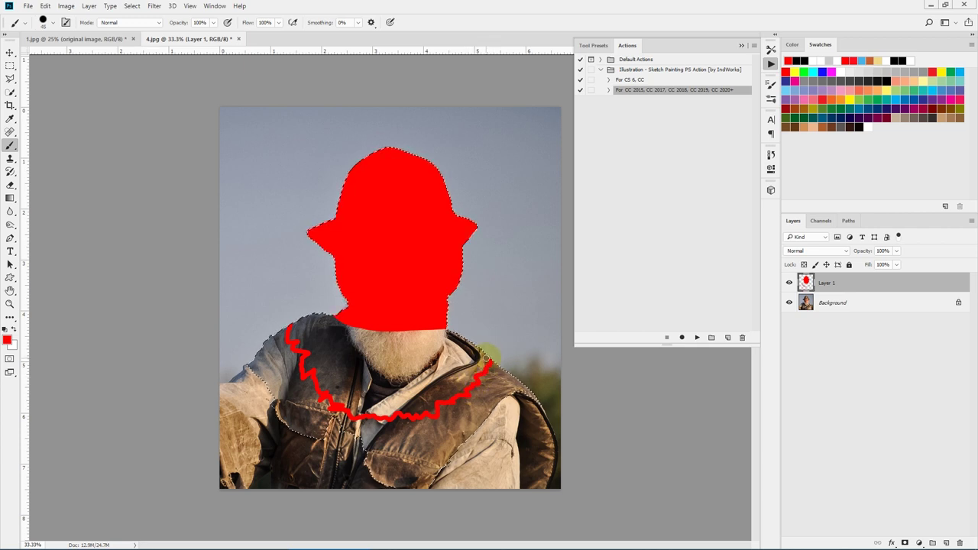
pyautogui.moveTo(476, 369)
pyautogui.mouseDown()
pyautogui.moveTo(405, 336)
pyautogui.moveTo(294, 336)
pyautogui.moveTo(333, 394)
pyautogui.moveTo(321, 397)
pyautogui.moveTo(386, 413)
pyautogui.mouseUp()
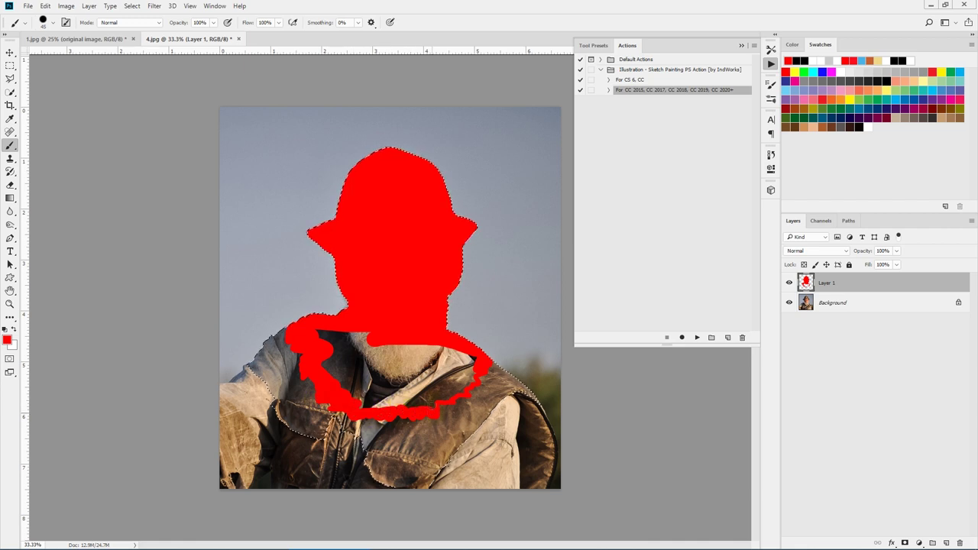
pyautogui.moveTo(474, 374); pyautogui.dragTo(422, 401)
pyautogui.moveTo(454, 352)
pyautogui.mouseDown()
pyautogui.moveTo(326, 365)
pyautogui.moveTo(405, 382)
pyautogui.mouseUp()
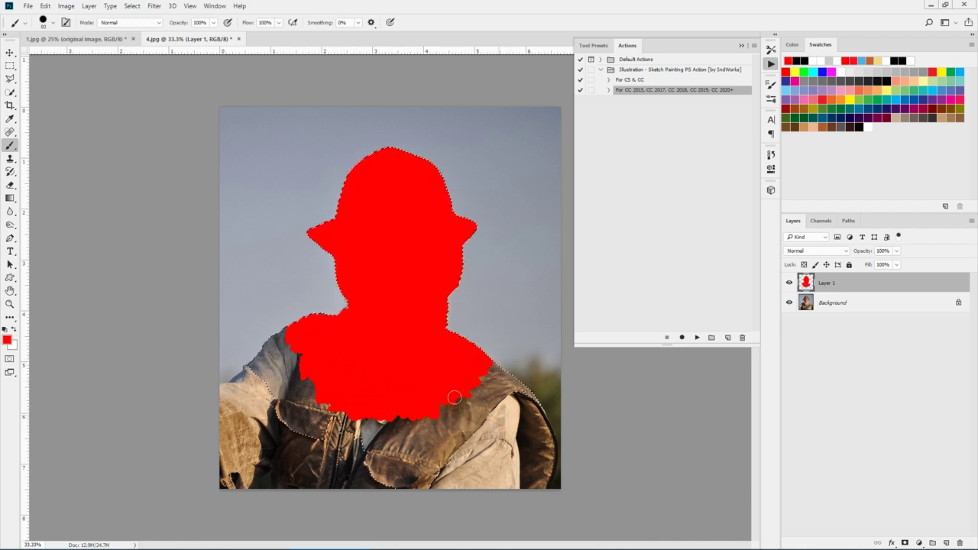
# Deselect the outline around the man in 4.jpg.
pyautogui.click(10, 66)
pyautogui.rightClick(433, 161)
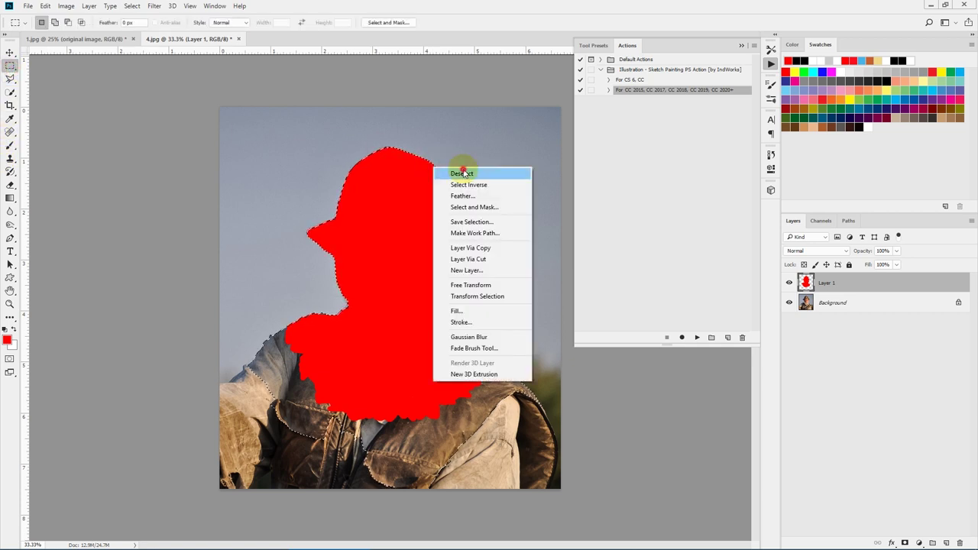
pyautogui.click(459, 166)
# With the Brush tool in Normal mode, play the "For CC 2015, CC 2017, CC 2018, CC 2019, CC 2020+" action on 4.jpg.
pyautogui.click(10, 145)
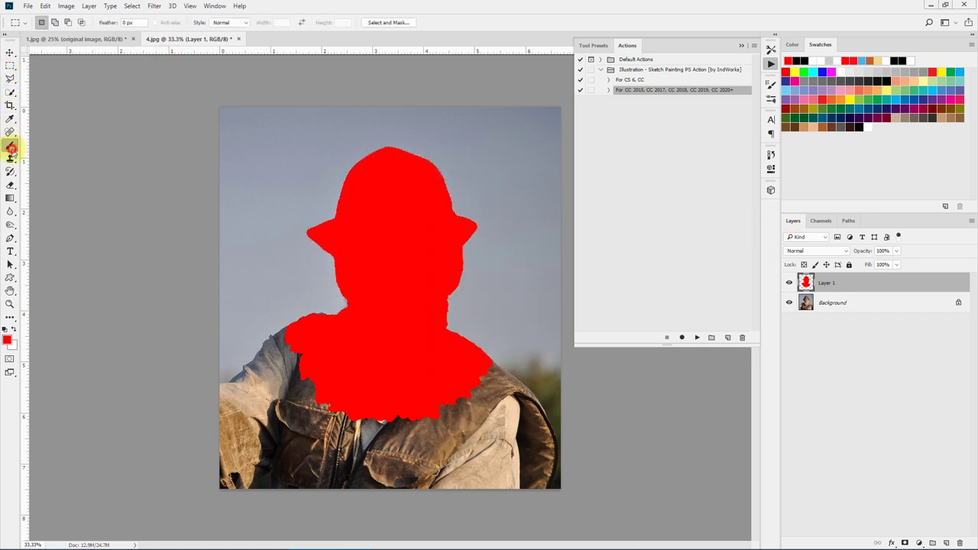
pyautogui.click(115, 23)
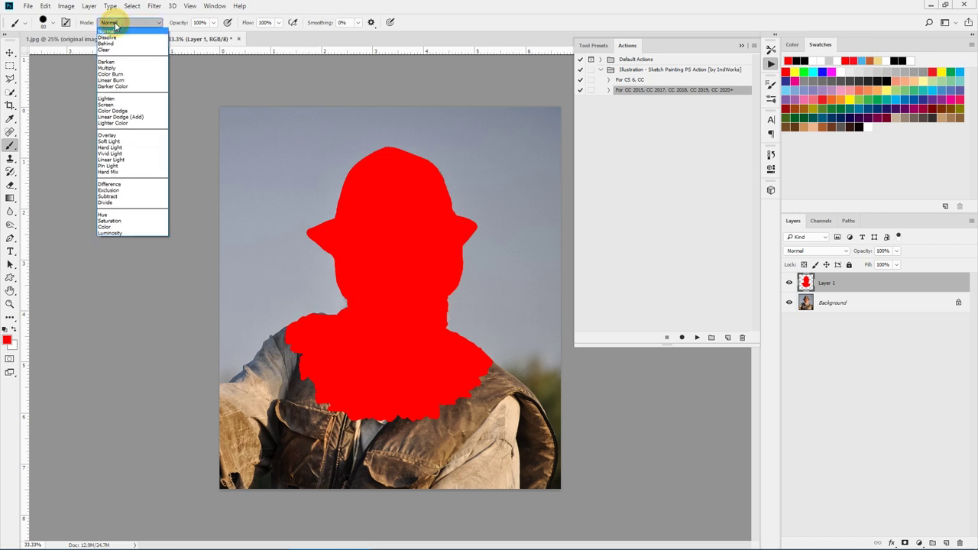
pyautogui.click(114, 27)
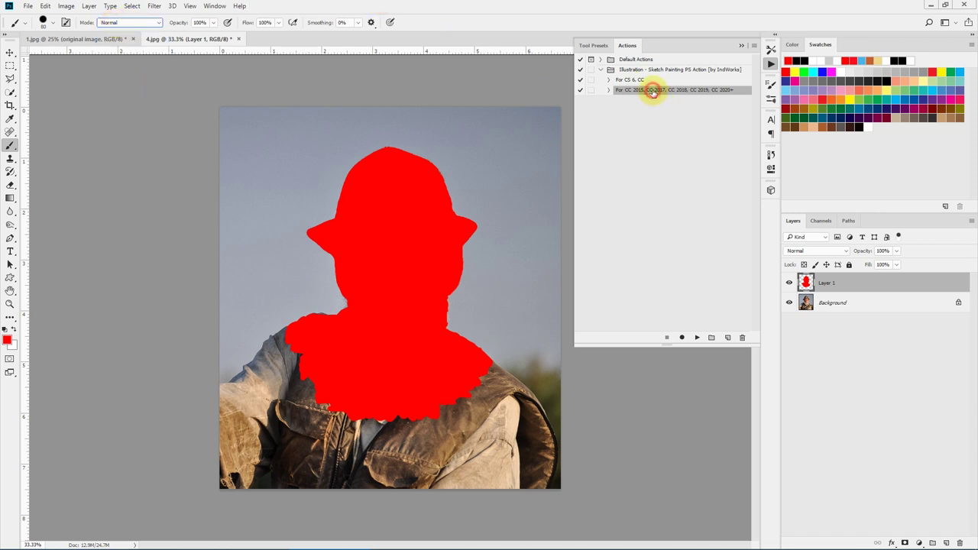
pyautogui.click(698, 339)
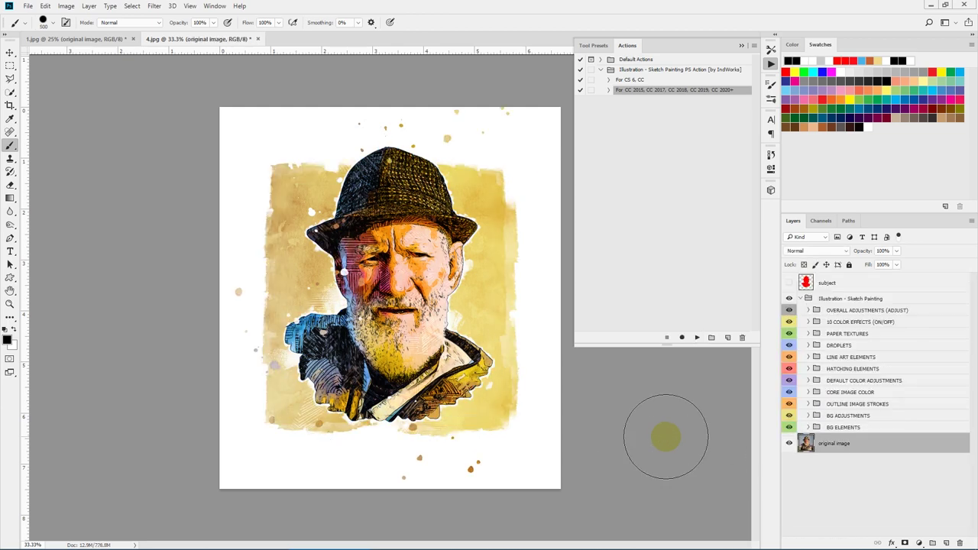
# Examine the sketch-painting details of the man's face and hat at 100%, then view the whole portrait.
pyautogui.click(10, 304)
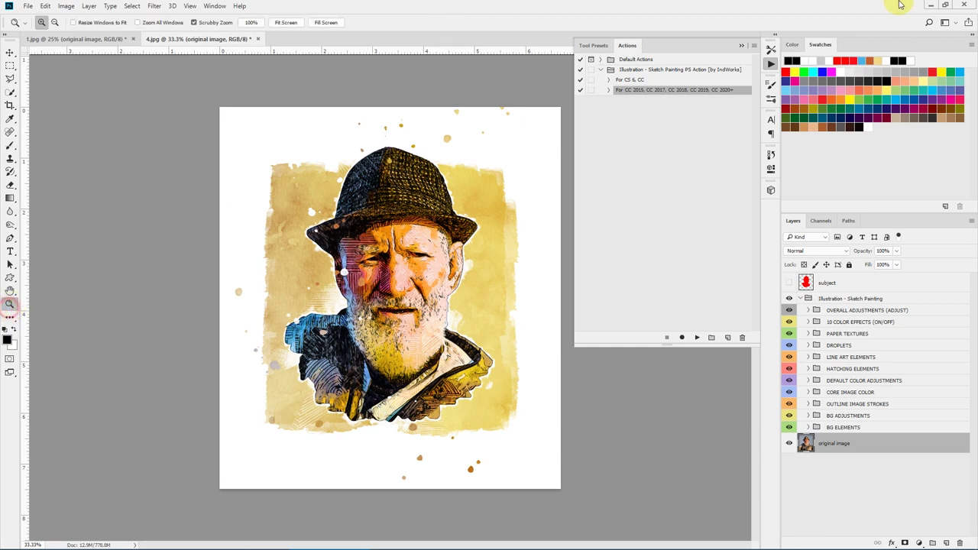
pyautogui.click(739, 40)
pyautogui.click(382, 266)
pyautogui.moveTo(381, 266); pyautogui.dragTo(548, 313)
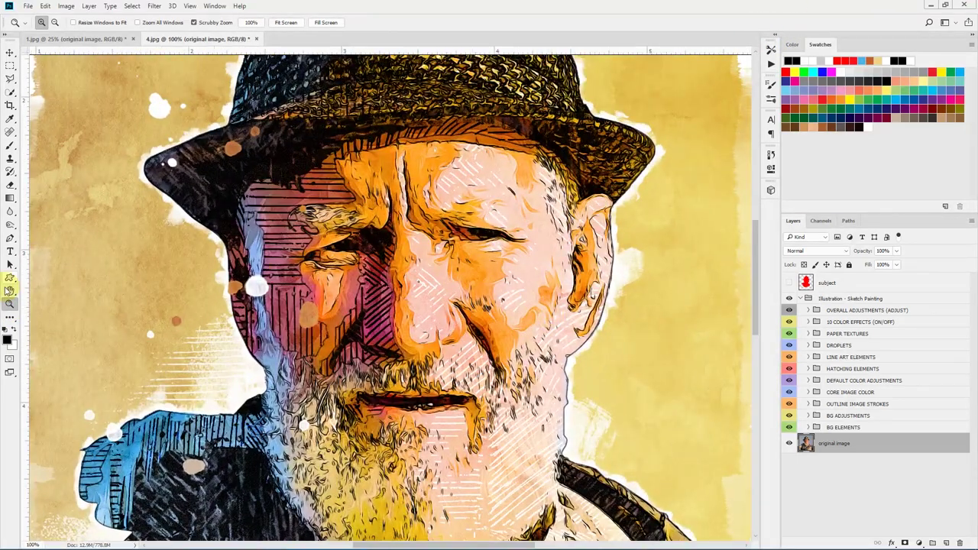
pyautogui.click(10, 290)
pyautogui.moveTo(482, 289); pyautogui.dragTo(301, 219)
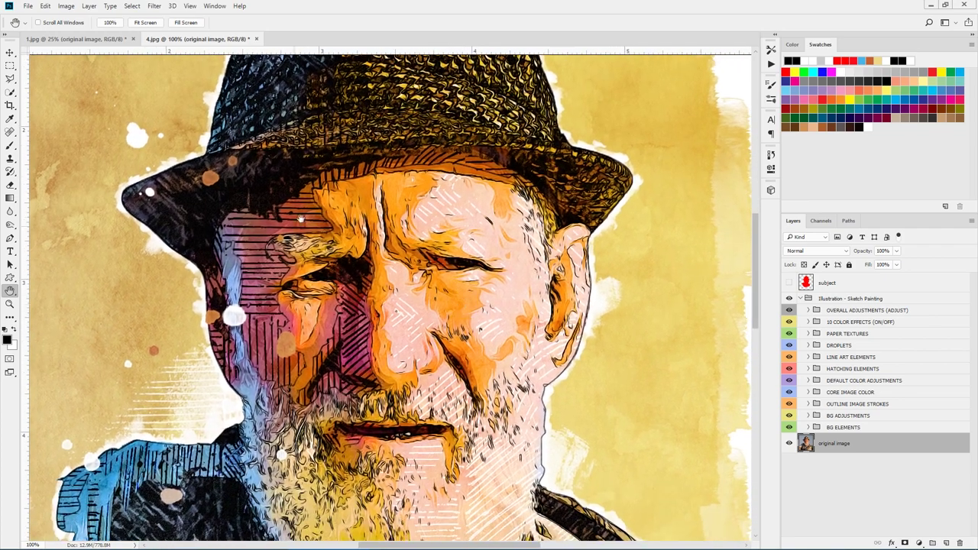
pyautogui.click(10, 304)
pyautogui.click(286, 22)
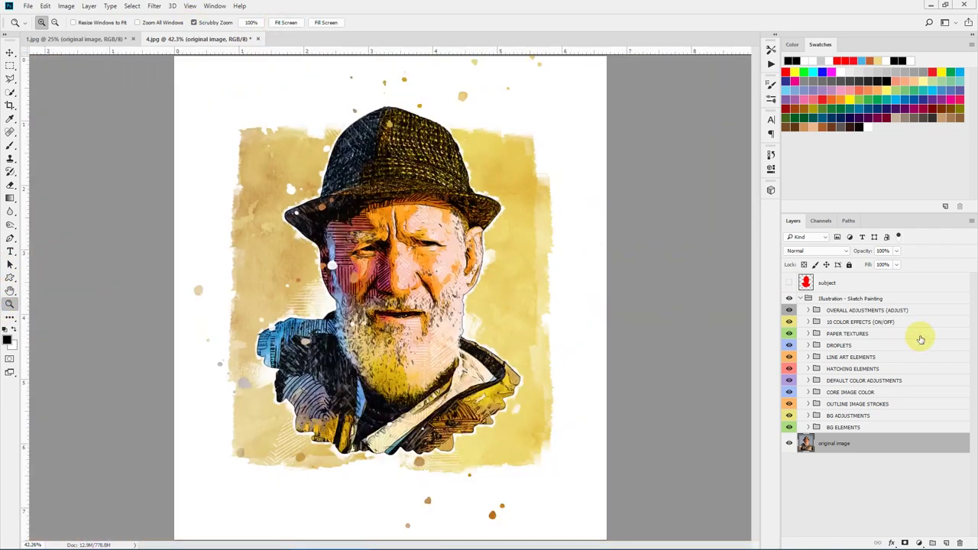
# Switch to 1.jpg and expand the BG ELEMENTS group of its Illustration - Sketch Painting layers.
pyautogui.click(70, 39)
pyautogui.click(416, 174)
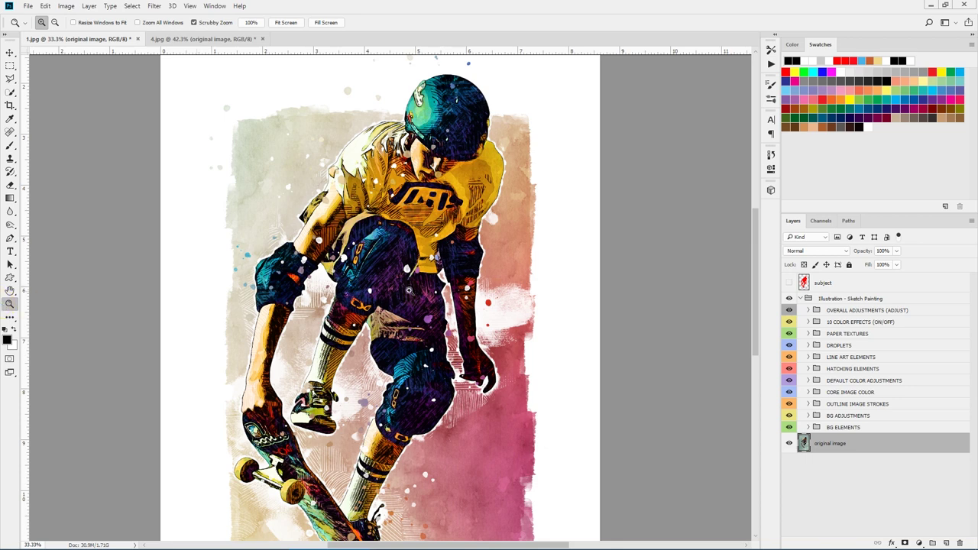
pyautogui.click(839, 428)
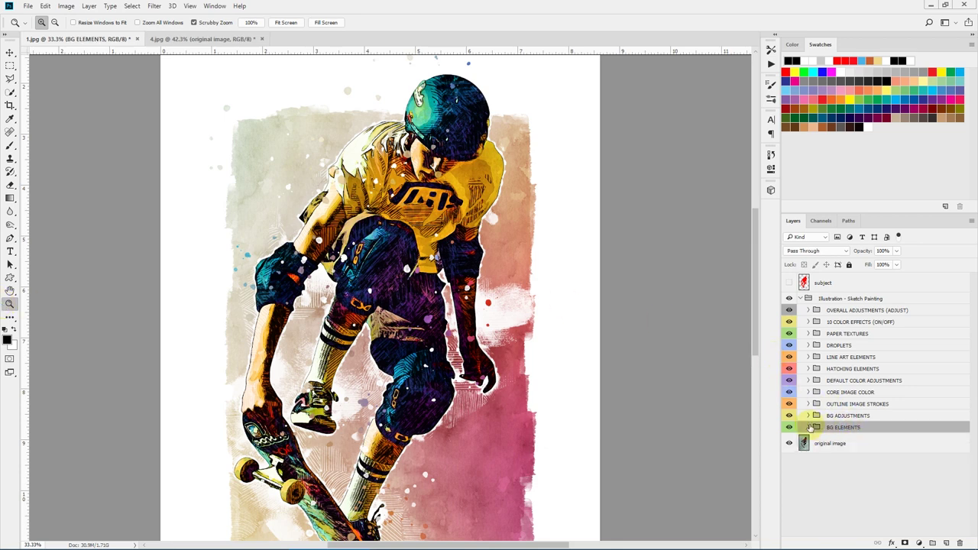
pyautogui.click(808, 427)
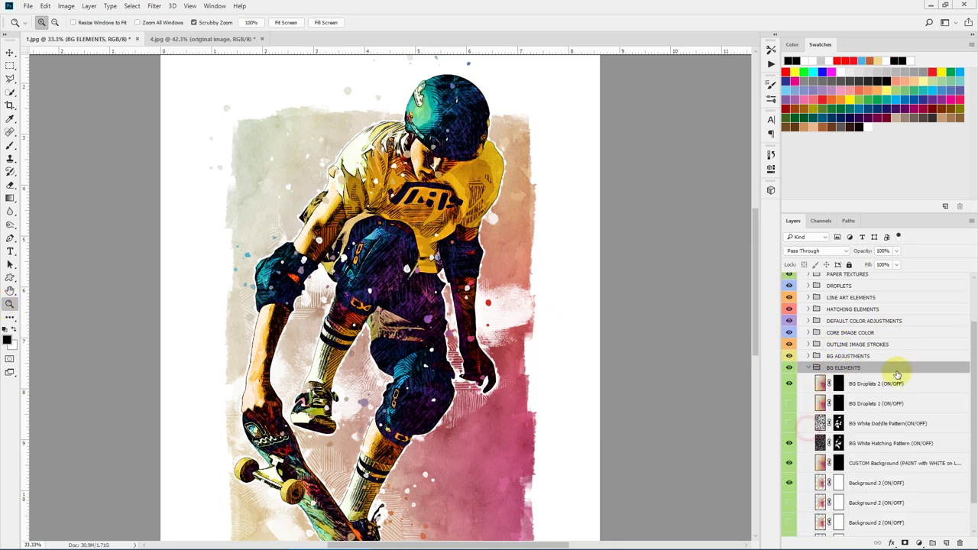
pyautogui.scroll(-3, 894, 371)
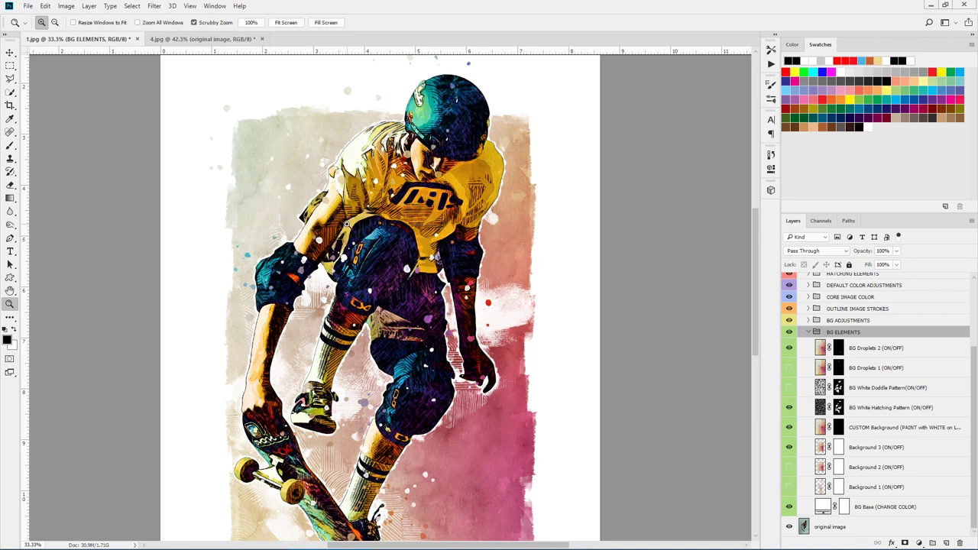
# Try golden yellow eabe54 as the BG Base layer's color and discard the change.
pyautogui.click(285, 22)
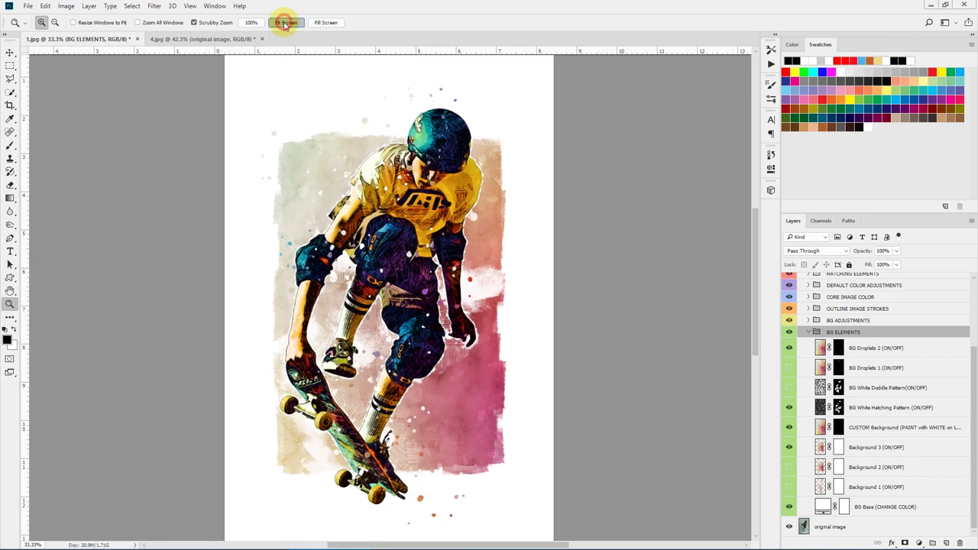
pyautogui.click(880, 504)
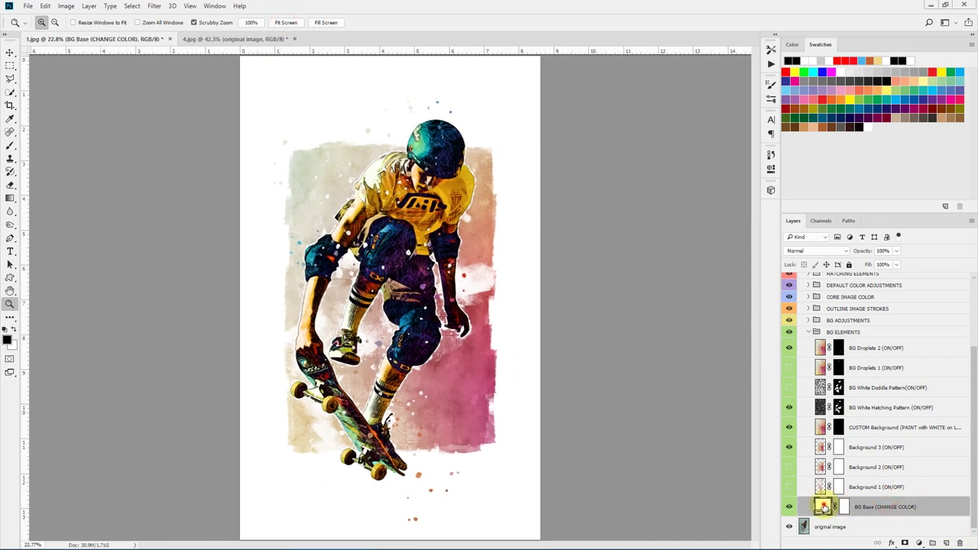
pyautogui.doubleClick(824, 506)
pyautogui.moveTo(547, 291); pyautogui.dragTo(550, 357)
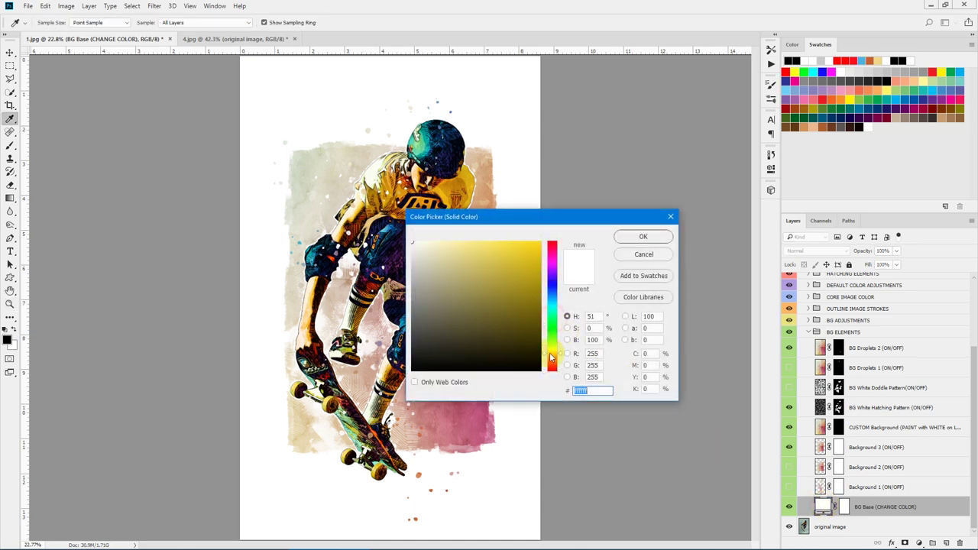
pyautogui.moveTo(451, 259)
pyautogui.mouseDown()
pyautogui.moveTo(476, 249)
pyautogui.moveTo(453, 243)
pyautogui.mouseUp()
pyautogui.click(486, 265)
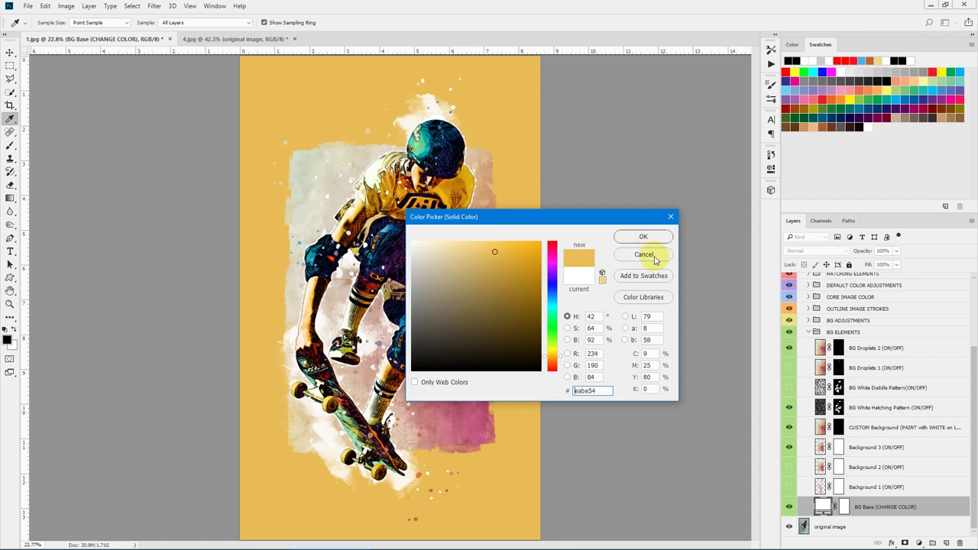
pyautogui.click(647, 254)
# Preview the Background 1, Background 2 and Background 3 layers in different combinations, leaving all three hidden.
pyautogui.click(923, 487)
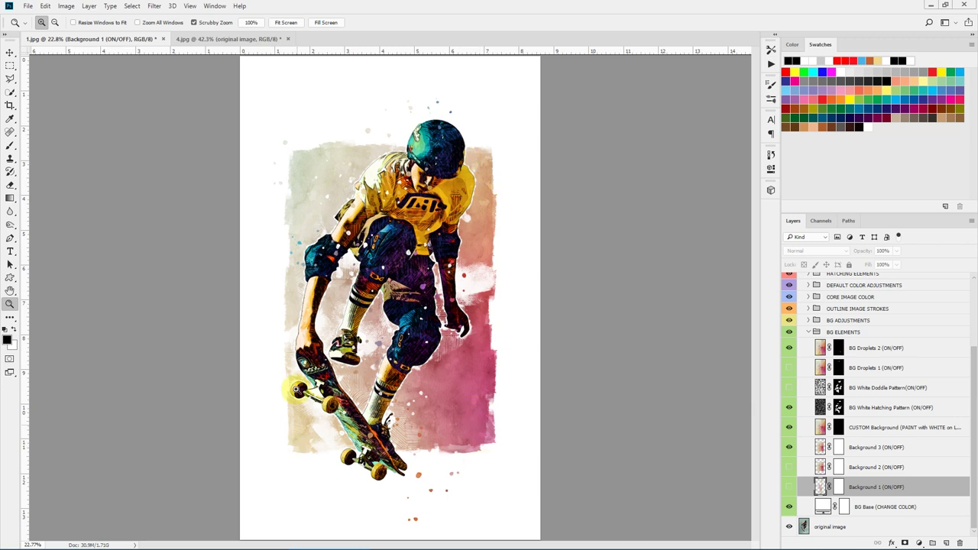
pyautogui.click(789, 467)
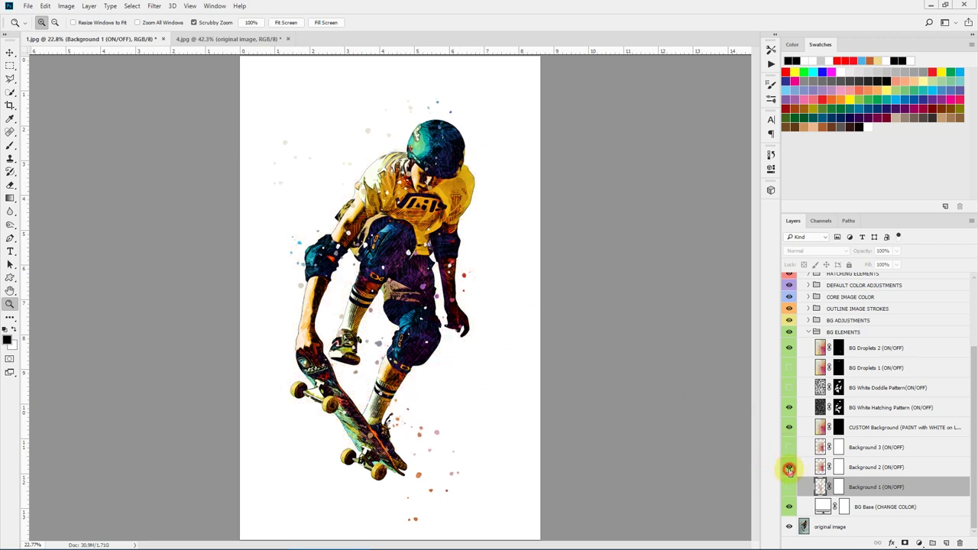
pyautogui.click(789, 488)
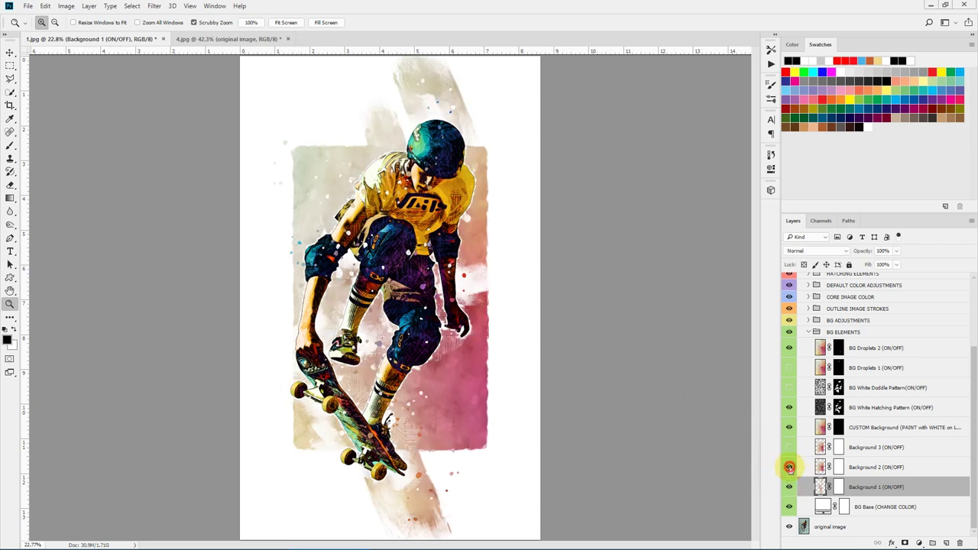
pyautogui.click(789, 467)
pyautogui.click(789, 466)
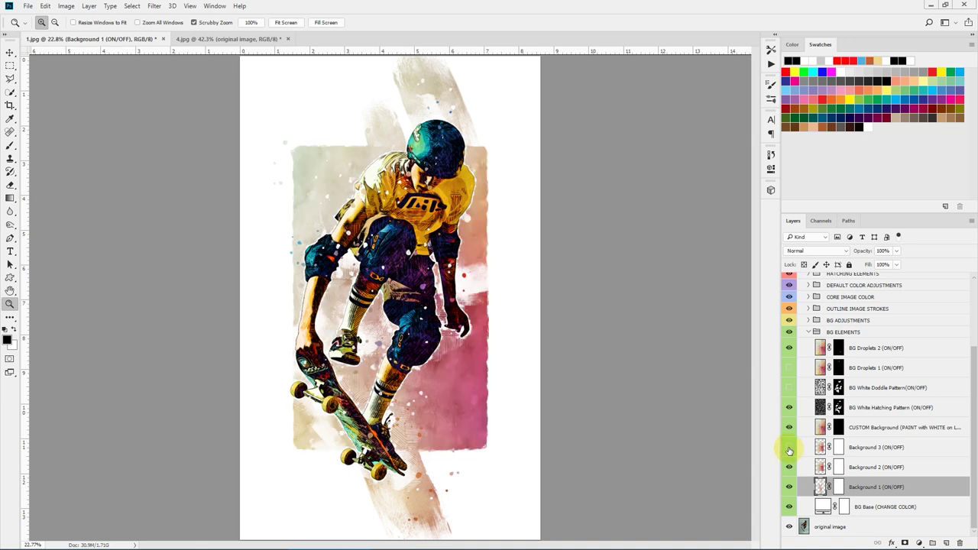
pyautogui.click(790, 487)
pyautogui.click(790, 467)
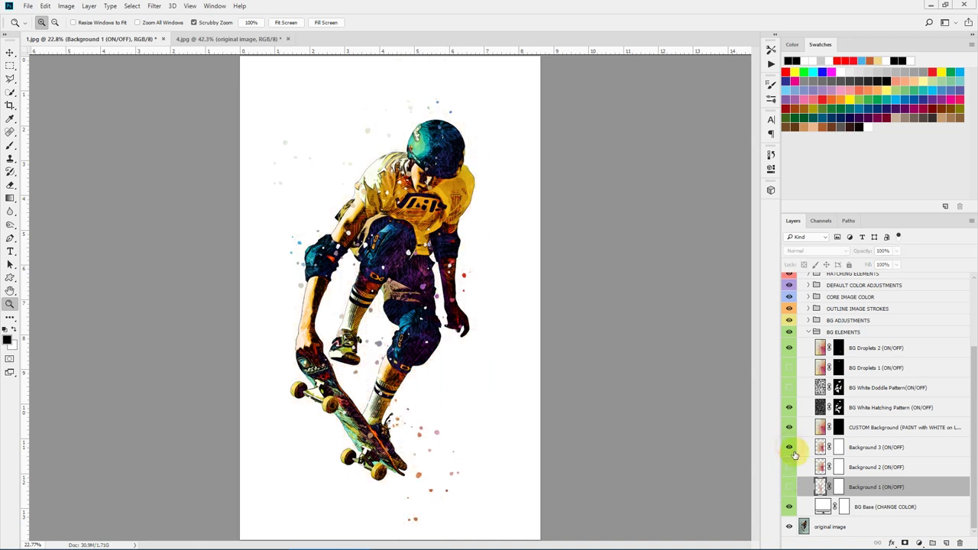
pyautogui.click(789, 447)
pyautogui.click(789, 447)
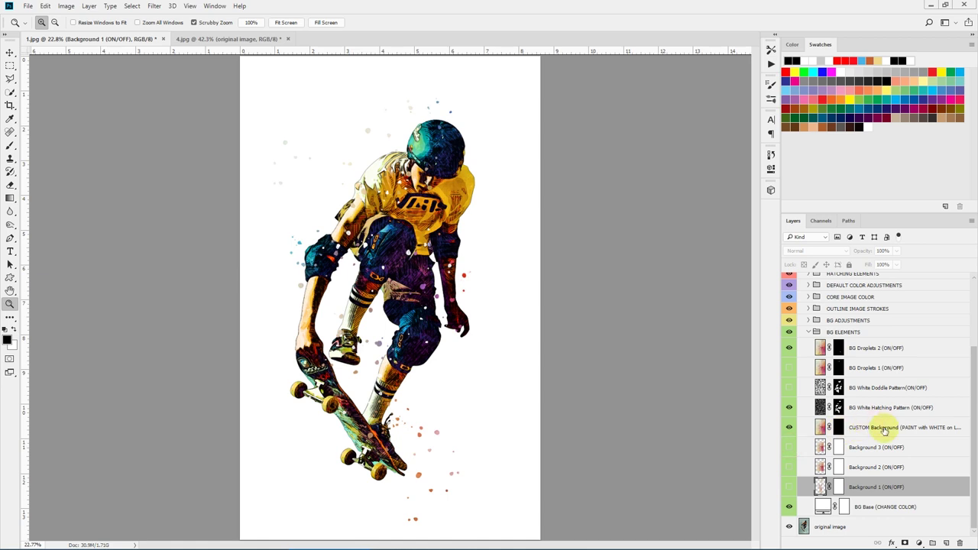
# Select the CUSTOM Background layer's mask and choose the Illustration-br-6 brush from the Illustration - Sketch Painting Brushes at 2400 px.
pyautogui.click(884, 428)
pyautogui.click(839, 428)
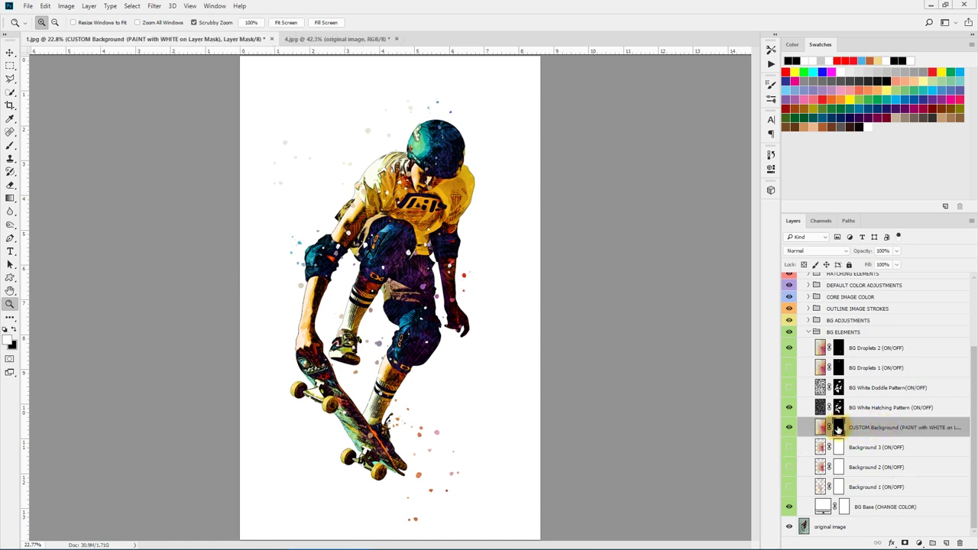
pyautogui.moveTo(780, 435); pyautogui.dragTo(745, 436)
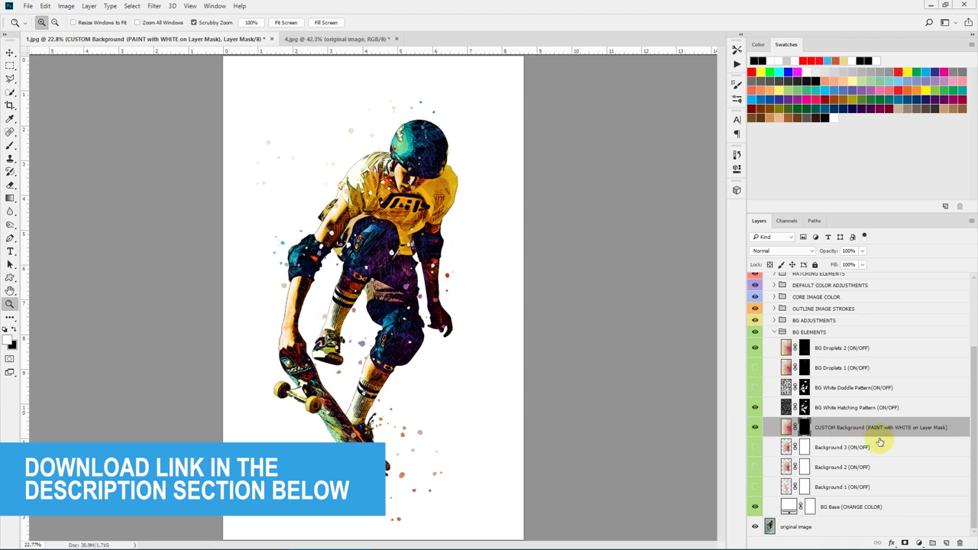
pyautogui.click(10, 146)
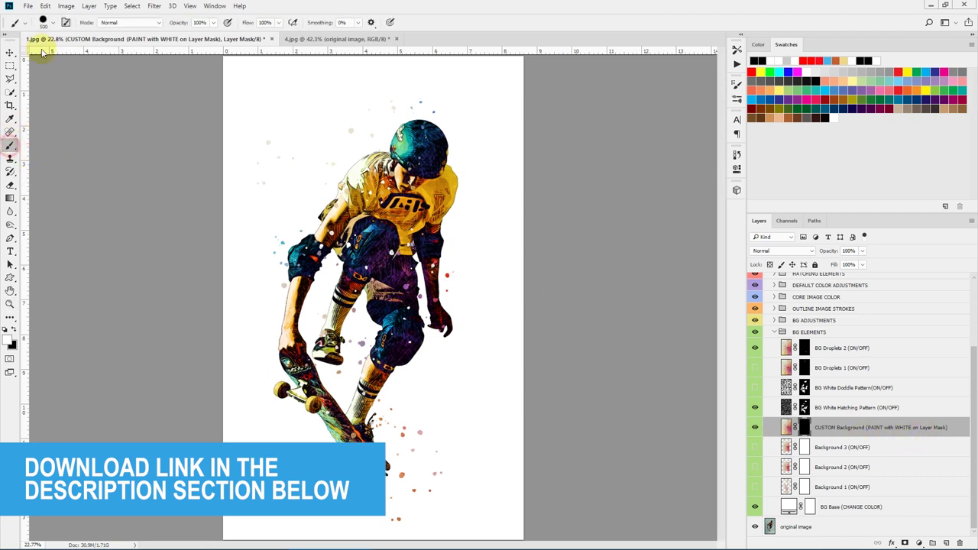
pyautogui.click(45, 22)
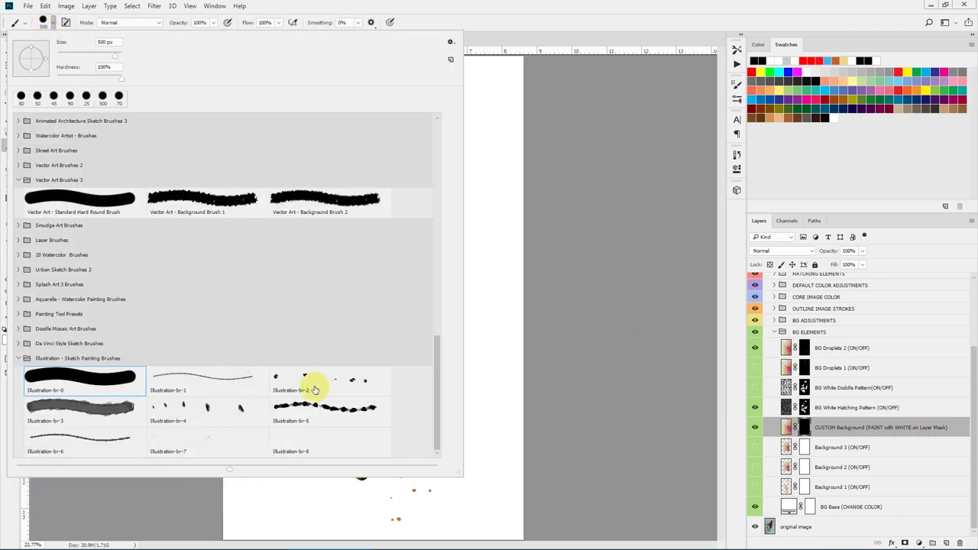
pyautogui.click(72, 451)
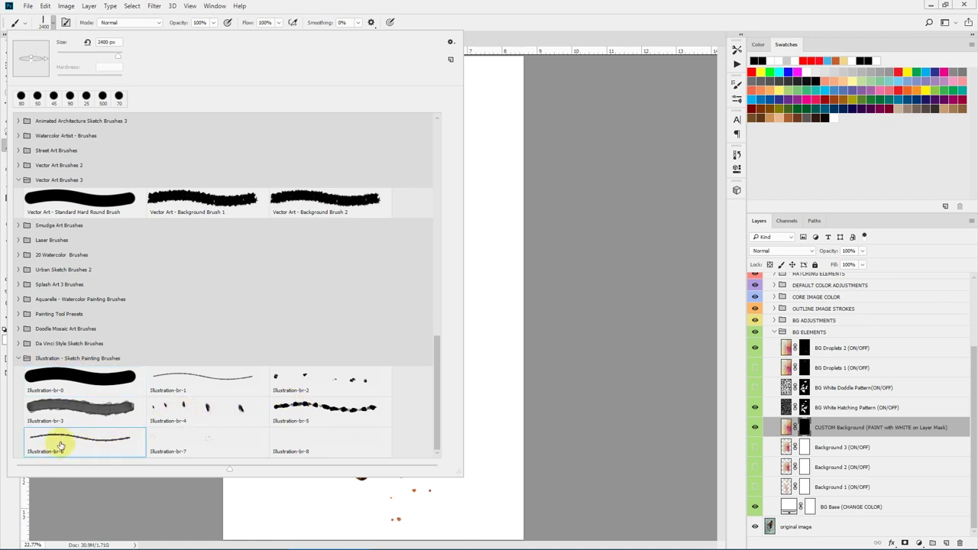
pyautogui.click(538, 7)
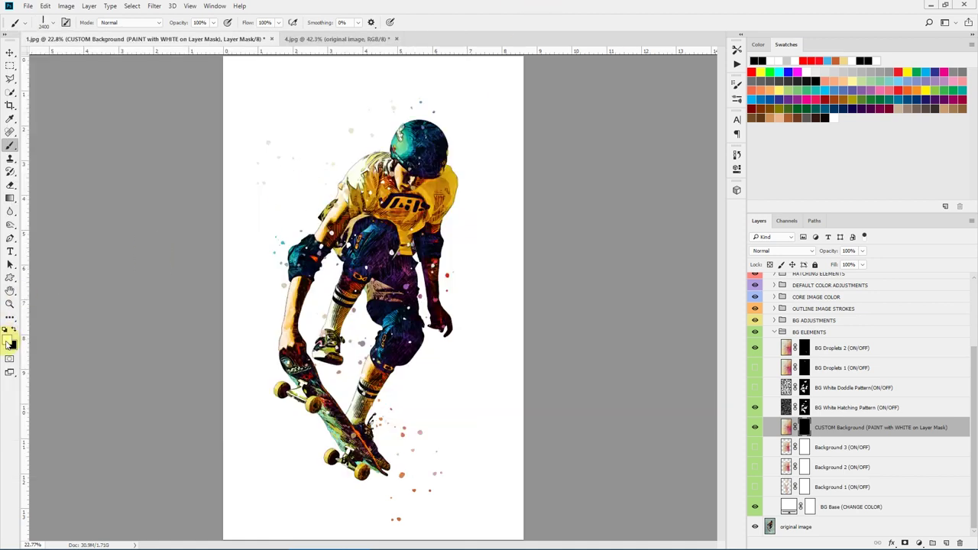
# Paint white on the CUSTOM Background mask around the skateboarder, enlarging the brush to 3100 px to fill the middle area.
pyautogui.moveTo(299, 148)
pyautogui.mouseDown()
pyautogui.moveTo(457, 143)
pyautogui.moveTo(452, 408)
pyautogui.moveTo(298, 409)
pyautogui.moveTo(320, 277)
pyautogui.moveTo(286, 146)
pyautogui.moveTo(290, 395)
pyautogui.moveTo(318, 291)
pyautogui.moveTo(316, 157)
pyautogui.mouseUp()
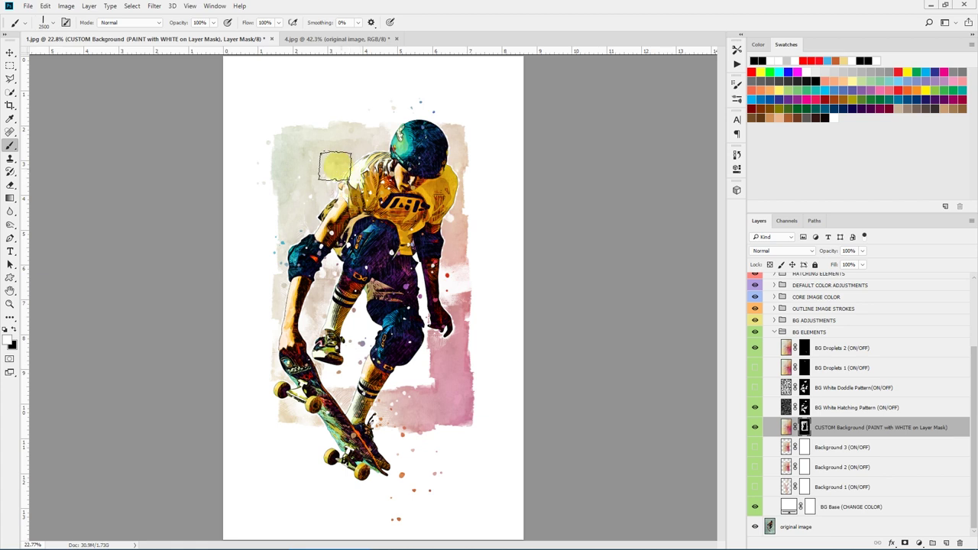
pyautogui.press(']')
pyautogui.press(']')
pyautogui.press(']')
pyautogui.press(']')
pyautogui.press(']')
pyautogui.press(']')
pyautogui.press(']')
pyautogui.moveTo(432, 353)
pyautogui.mouseDown()
pyautogui.moveTo(343, 385)
pyautogui.moveTo(320, 214)
pyautogui.moveTo(345, 333)
pyautogui.moveTo(393, 324)
pyautogui.mouseUp()
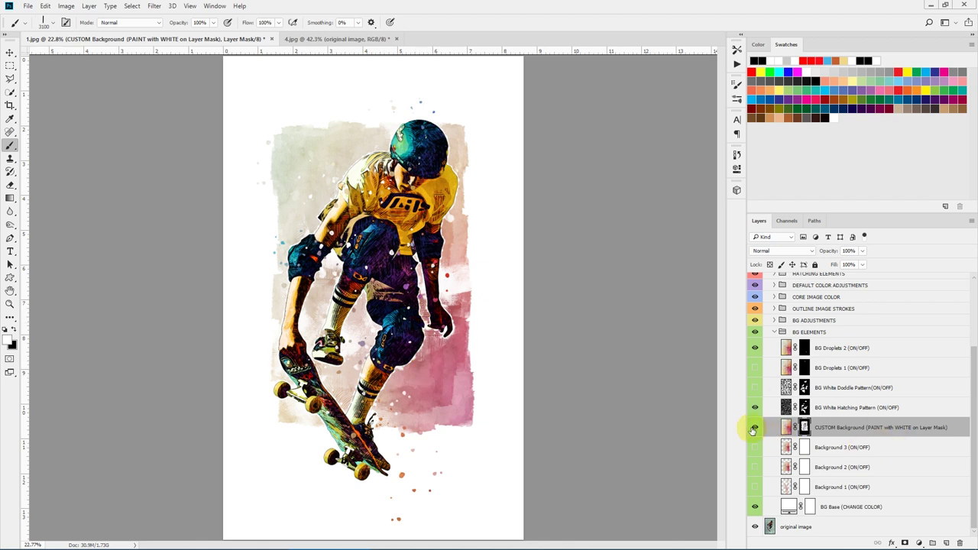
# Hide the CUSTOM Background layer and show Background 3 in its place.
pyautogui.click(754, 428)
pyautogui.click(755, 447)
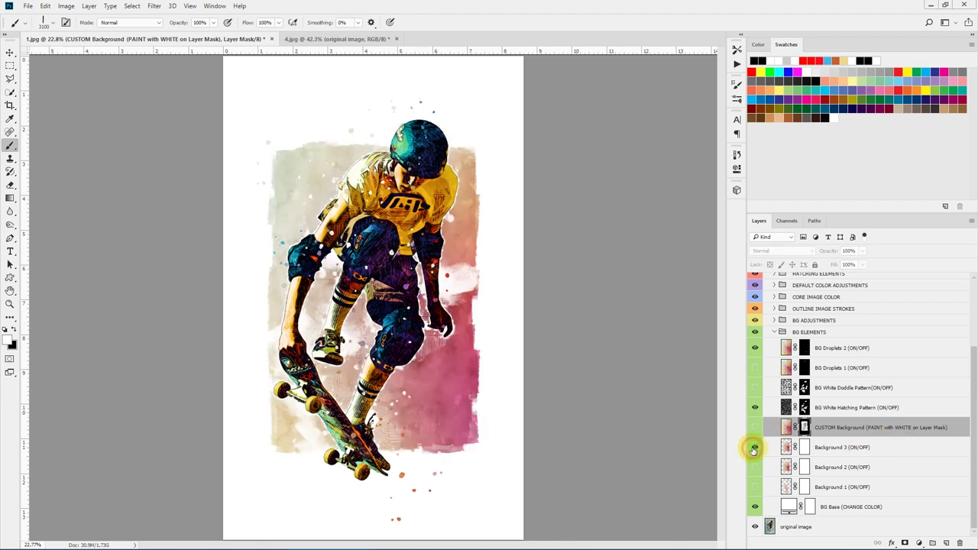
# Compare the artwork at 50% with and without the BG White Hatching Pattern layer, leaving the layer hidden.
pyautogui.click(856, 407)
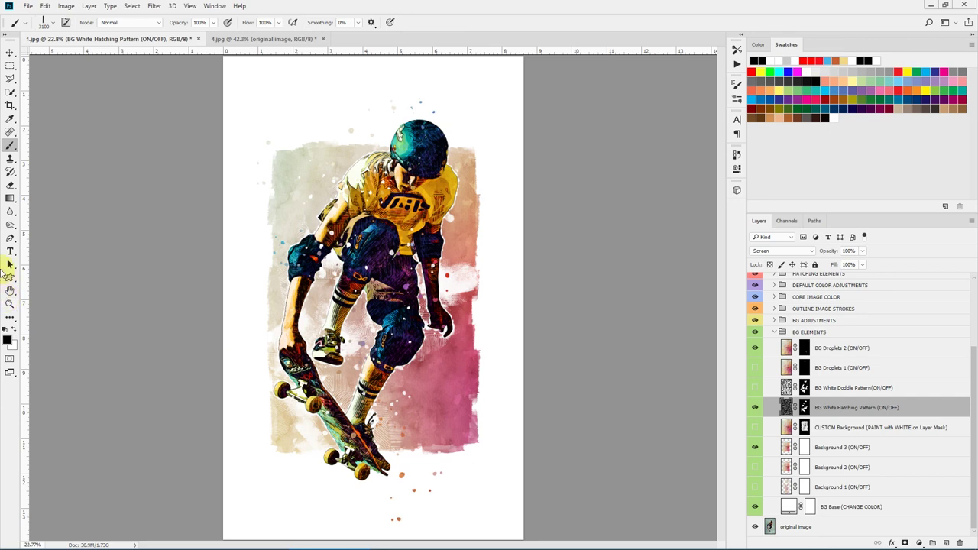
pyautogui.click(9, 305)
pyautogui.click(435, 280)
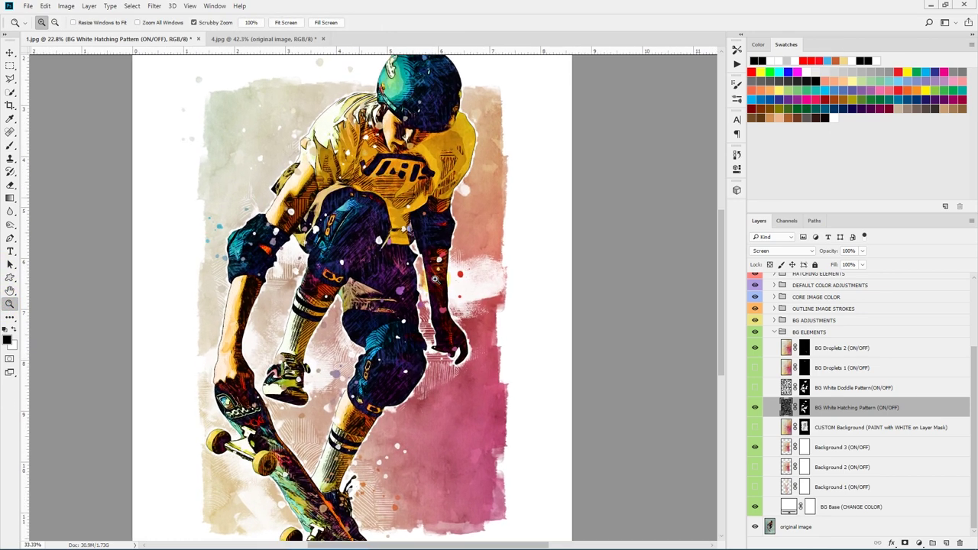
pyautogui.click(437, 280)
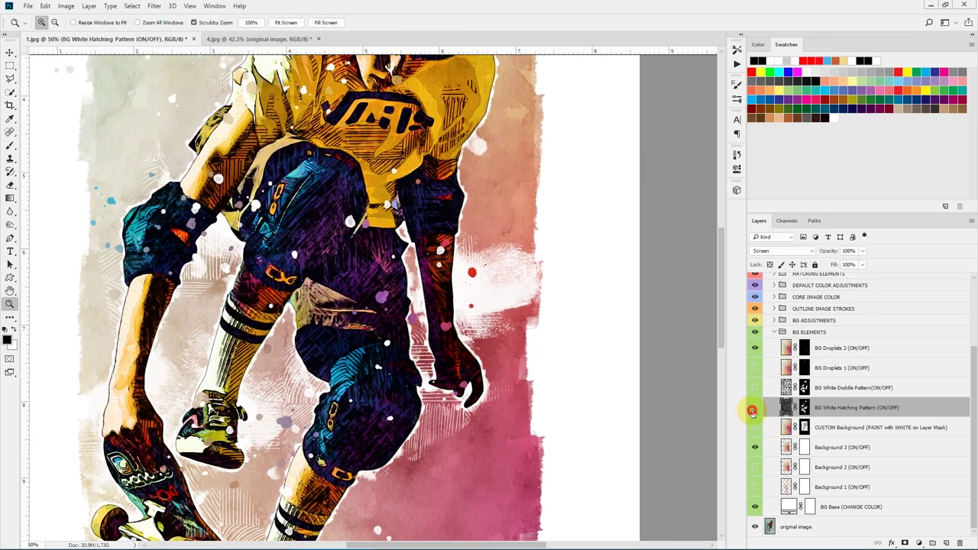
pyautogui.click(754, 409)
pyautogui.click(754, 409)
pyautogui.click(754, 409)
# Show the BG White Doddle Pattern layer, inspect it along the skateboarder, hide it again and view the whole image.
pyautogui.click(755, 387)
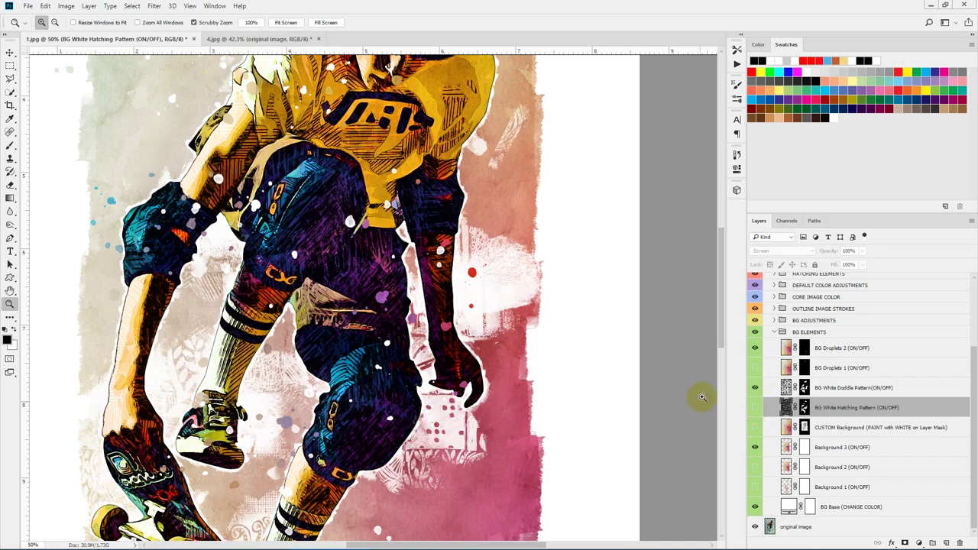
pyautogui.scroll(-3, 727, 354)
pyautogui.scroll(4, 732, 323)
pyautogui.scroll(-3, 726, 332)
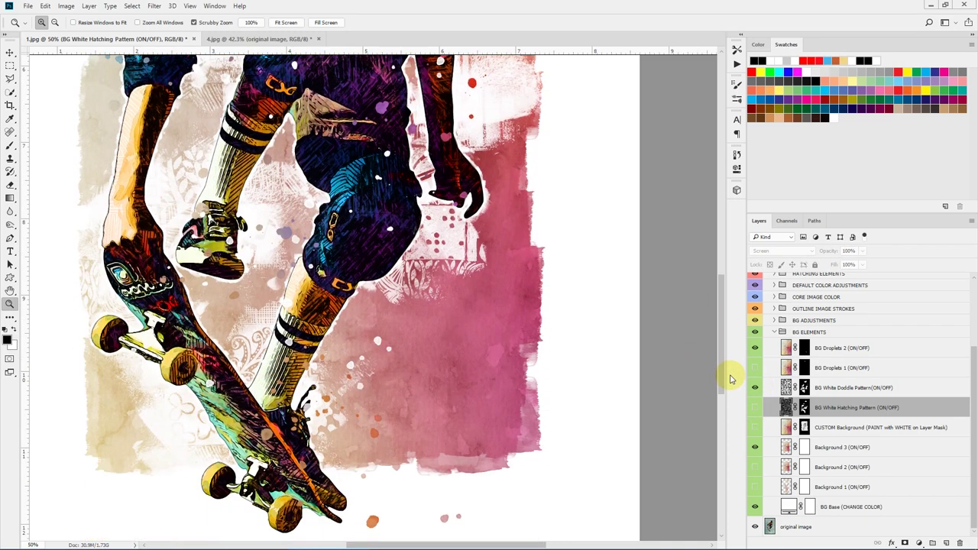
pyautogui.scroll(2, 727, 375)
pyautogui.scroll(-2, 733, 337)
pyautogui.scroll(3, 734, 328)
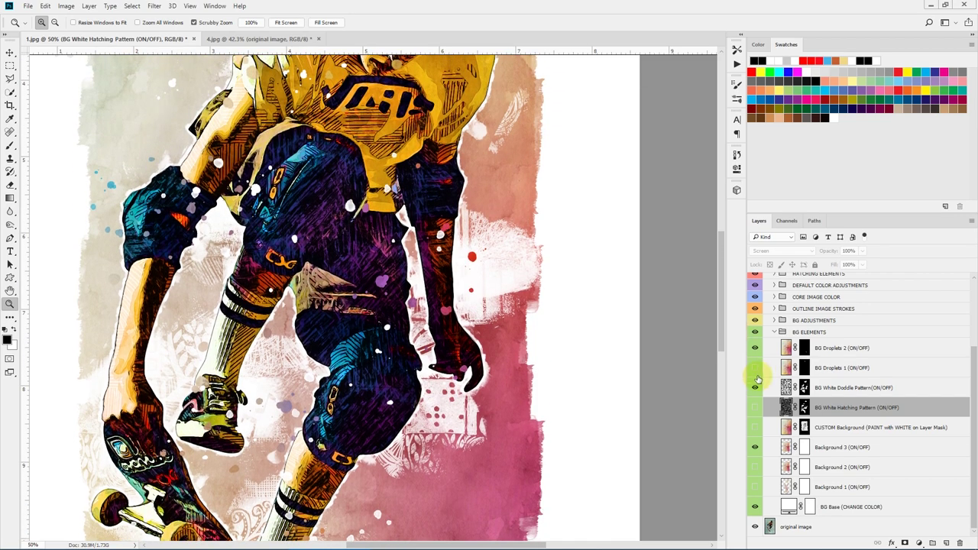
pyautogui.click(752, 387)
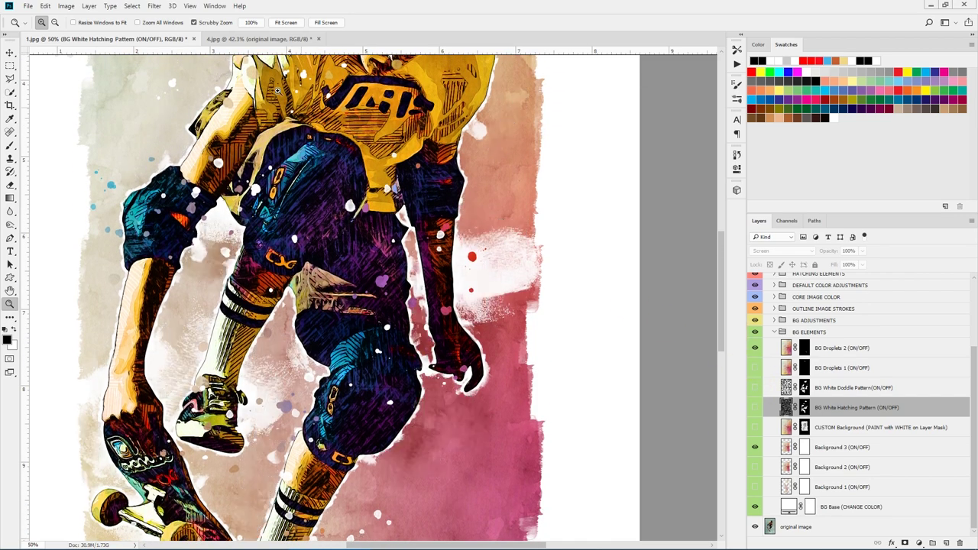
pyautogui.click(286, 22)
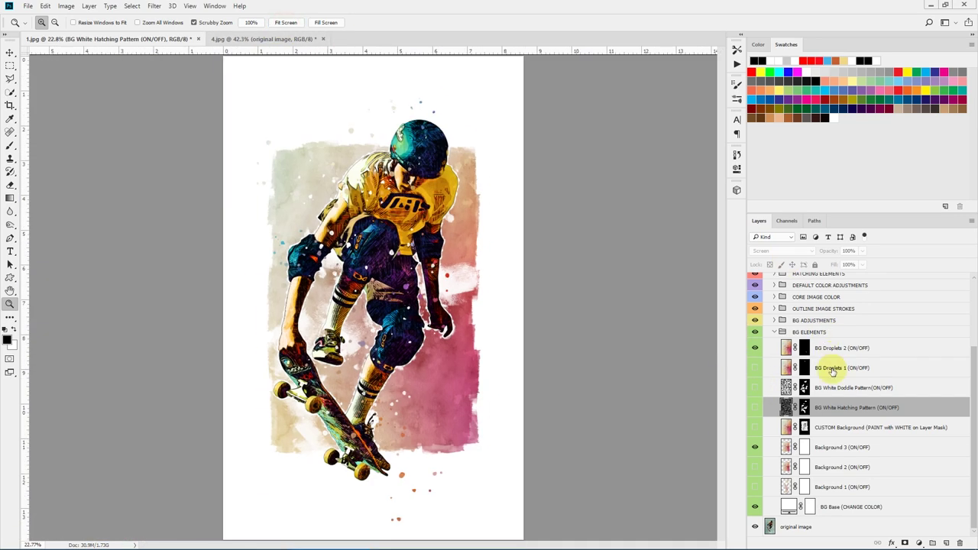
# Compare the BG Droplets 1 and BG Droplets 2 layers, leaving only BG Droplets 2 visible.
pyautogui.click(763, 371)
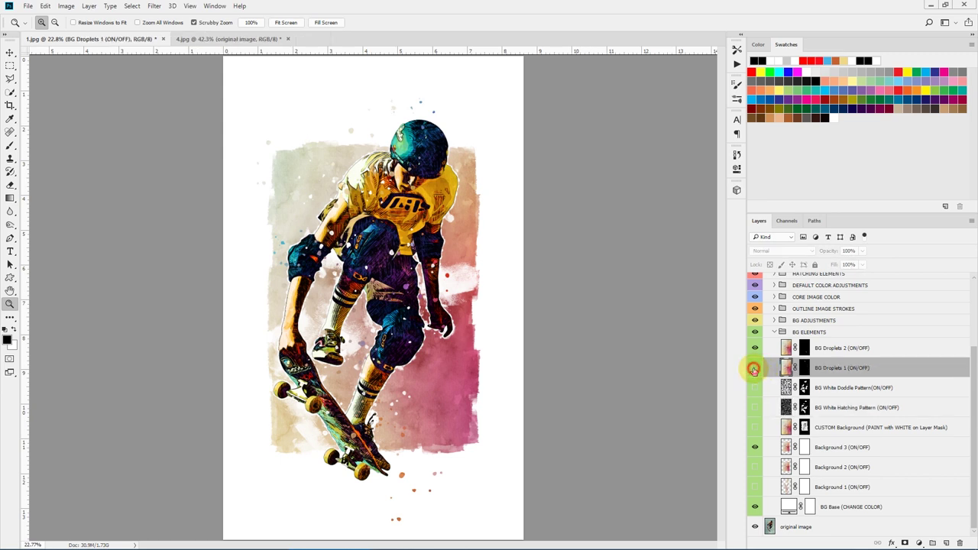
pyautogui.click(753, 370)
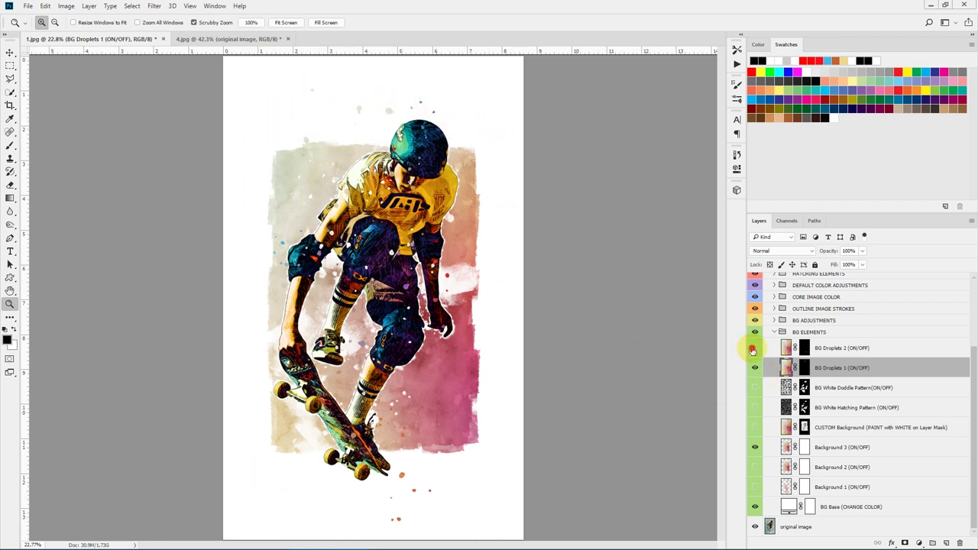
pyautogui.click(752, 367)
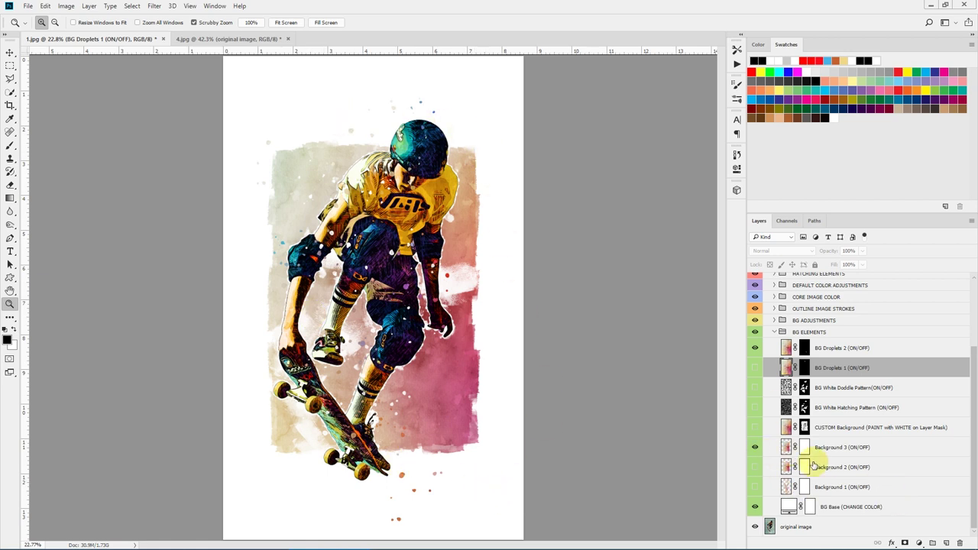
# Make BG White Hatching Pattern visible, collapse the BG ELEMENTS group and expand BG ADJUSTMENTS.
pyautogui.click(755, 407)
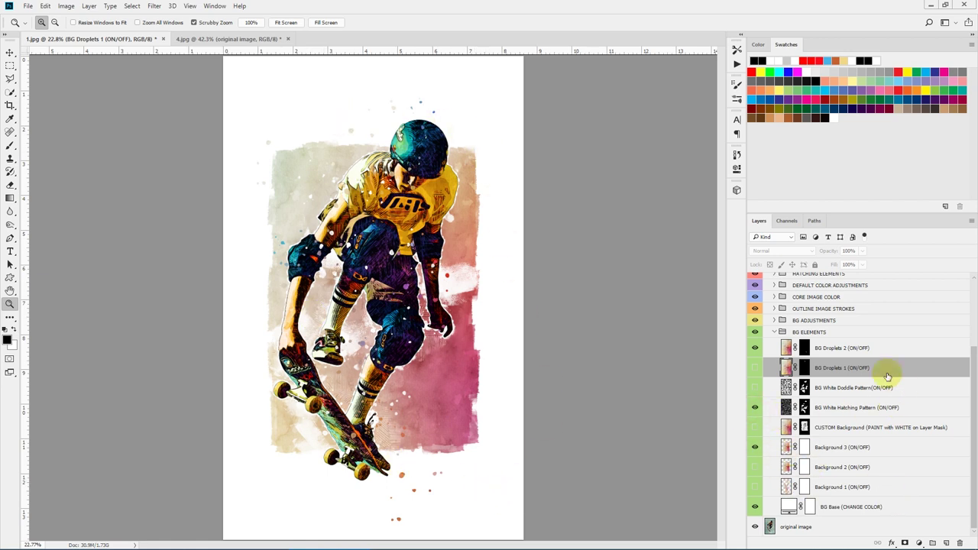
pyautogui.click(774, 331)
pyautogui.click(811, 415)
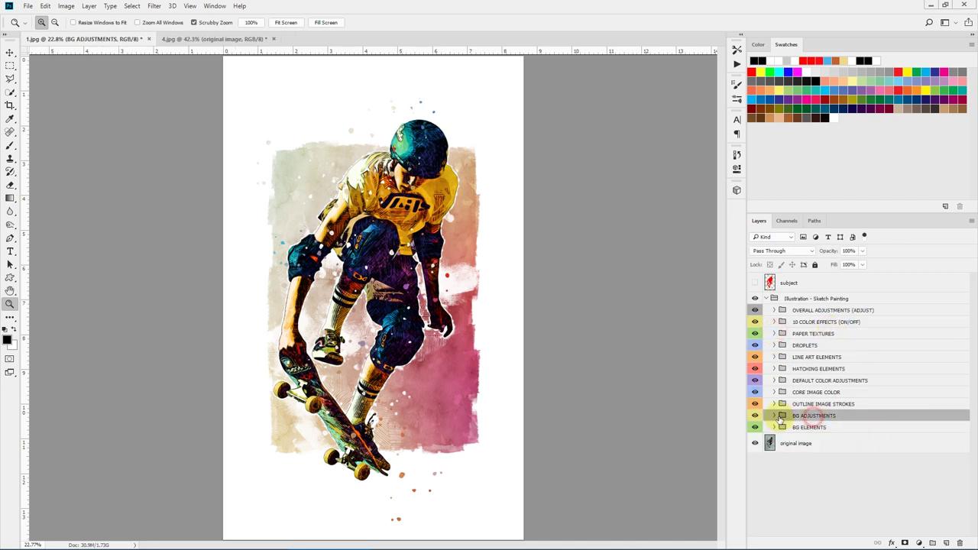
pyautogui.click(774, 414)
# Set the hue of the Background Hue Shift adjustment layer to +180 and close its settings.
pyautogui.click(900, 493)
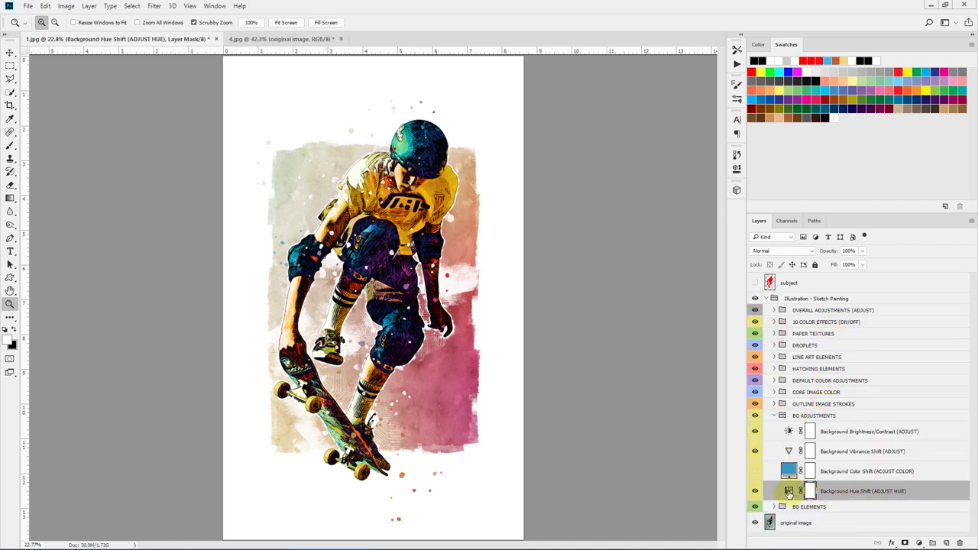
pyautogui.doubleClick(789, 491)
pyautogui.click(650, 223)
pyautogui.moveTo(650, 224); pyautogui.dragTo(711, 227)
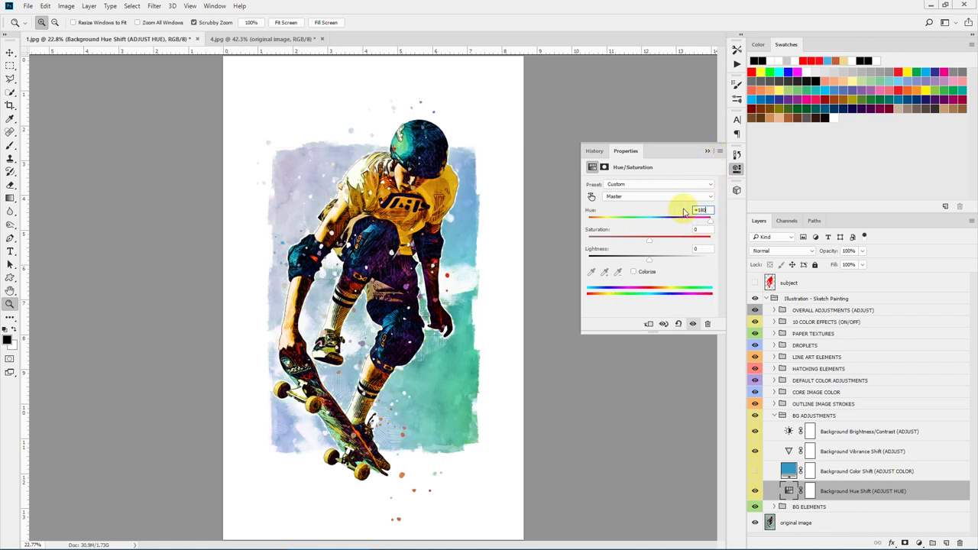
pyautogui.click(707, 151)
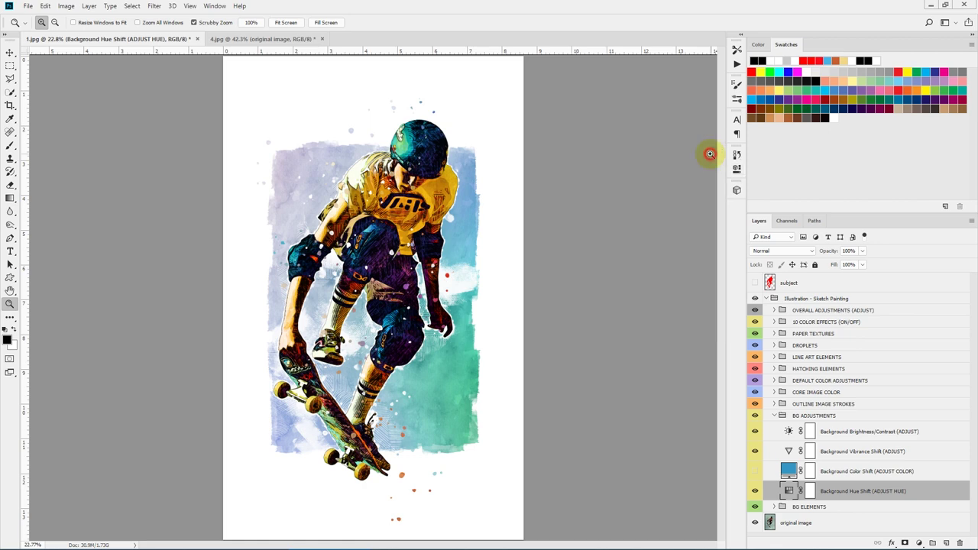
# Try an orange fill (c48234) on the Background Color Shift layer, cancel the color change and hide the layer again.
pyautogui.click(869, 471)
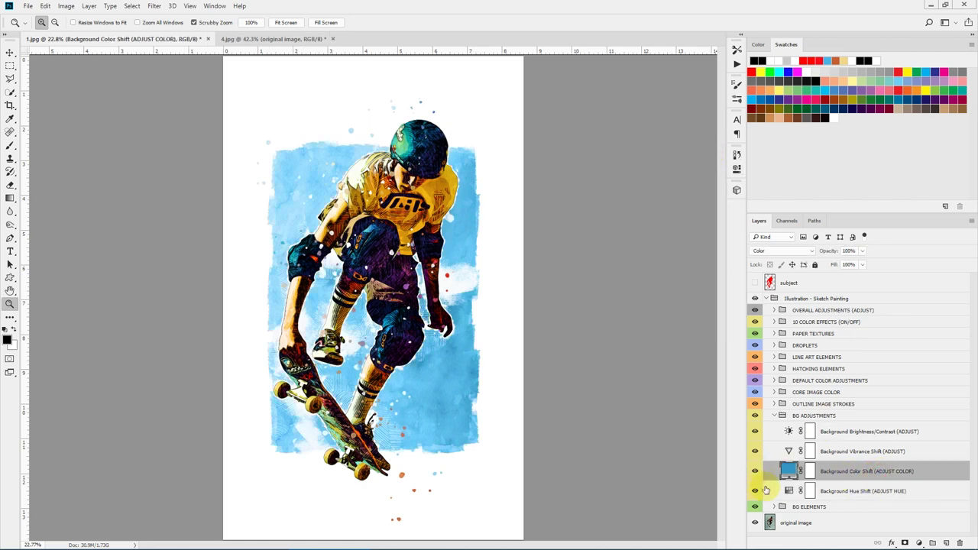
pyautogui.doubleClick(789, 470)
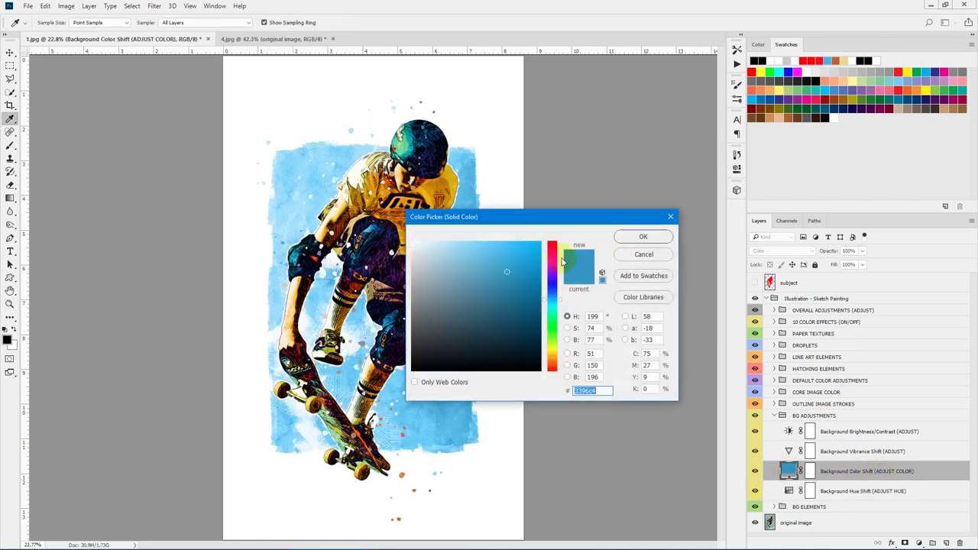
pyautogui.moveTo(553, 243); pyautogui.dragTo(554, 359)
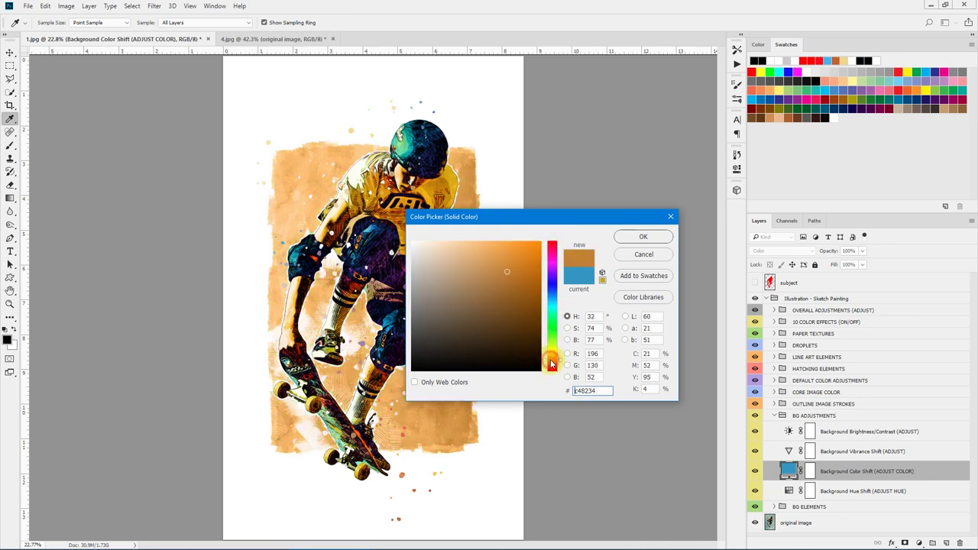
pyautogui.click(649, 257)
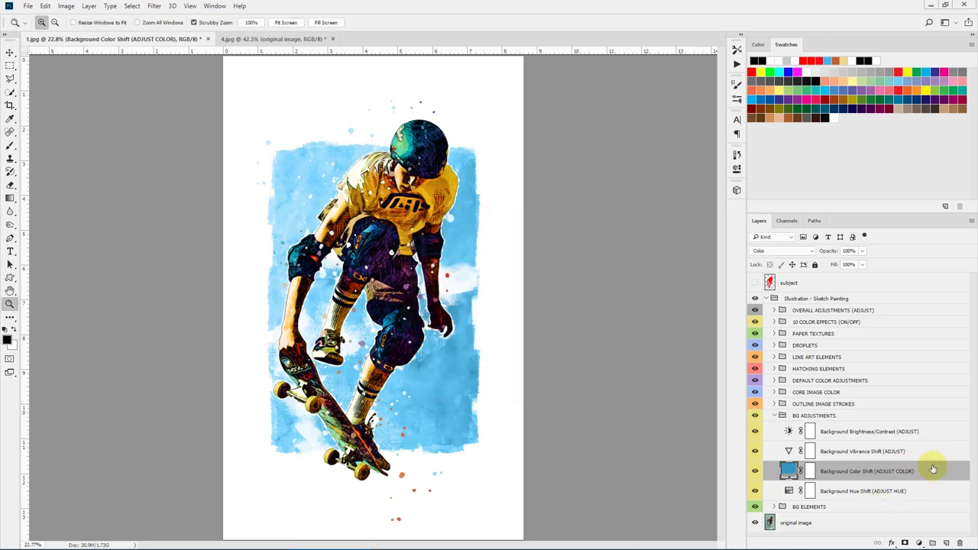
pyautogui.click(755, 471)
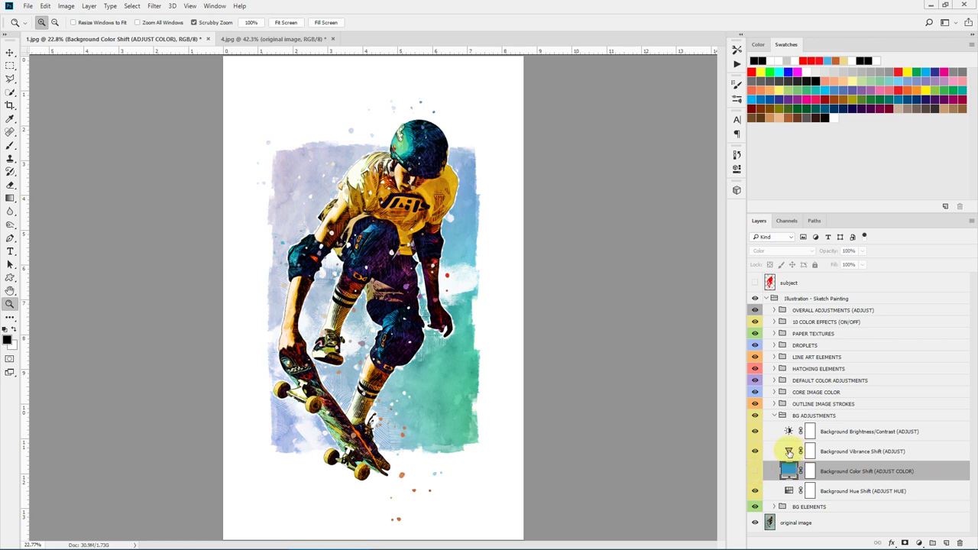
# Try out the Vibrance setting of the Background Vibrance Shift adjustment layer and close its settings.
pyautogui.doubleClick(789, 451)
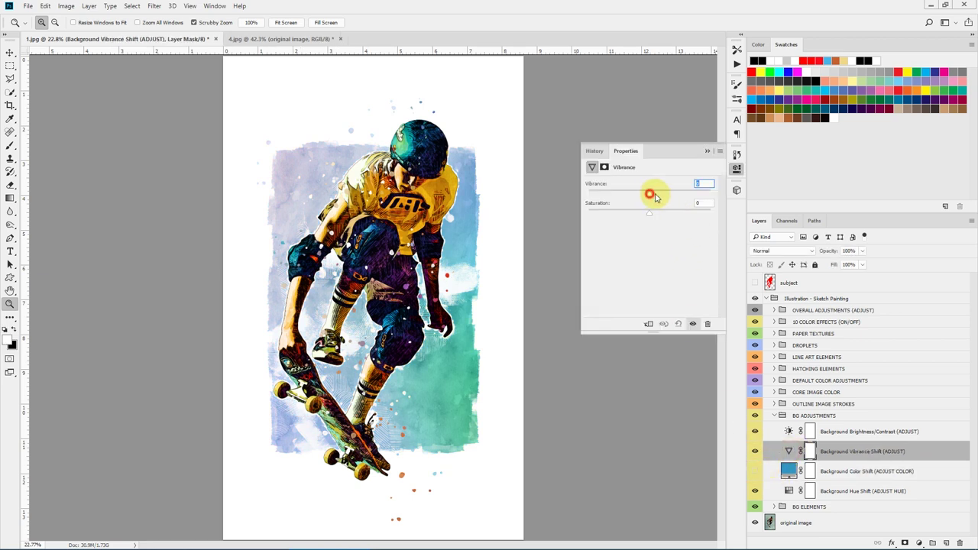
pyautogui.moveTo(655, 197)
pyautogui.mouseDown()
pyautogui.moveTo(703, 197)
pyautogui.moveTo(616, 192)
pyautogui.moveTo(690, 199)
pyautogui.moveTo(657, 200)
pyautogui.mouseUp()
pyautogui.click(706, 149)
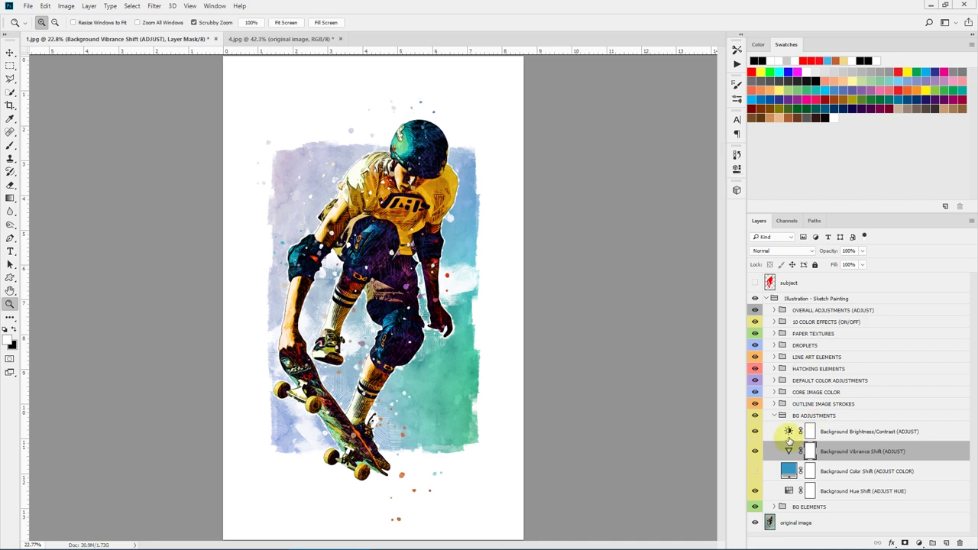
# Set the brightness of the Background Brightness/Contrast adjustment to 30, then hide that layer and collapse the BG ADJUSTMENTS group.
pyautogui.doubleClick(789, 433)
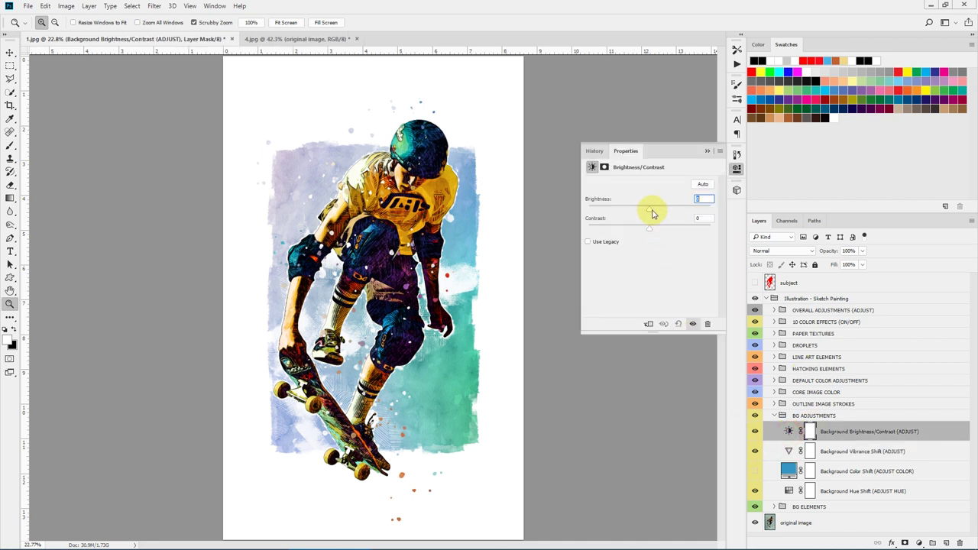
pyautogui.moveTo(652, 211)
pyautogui.mouseDown()
pyautogui.moveTo(683, 207)
pyautogui.moveTo(655, 208)
pyautogui.mouseUp()
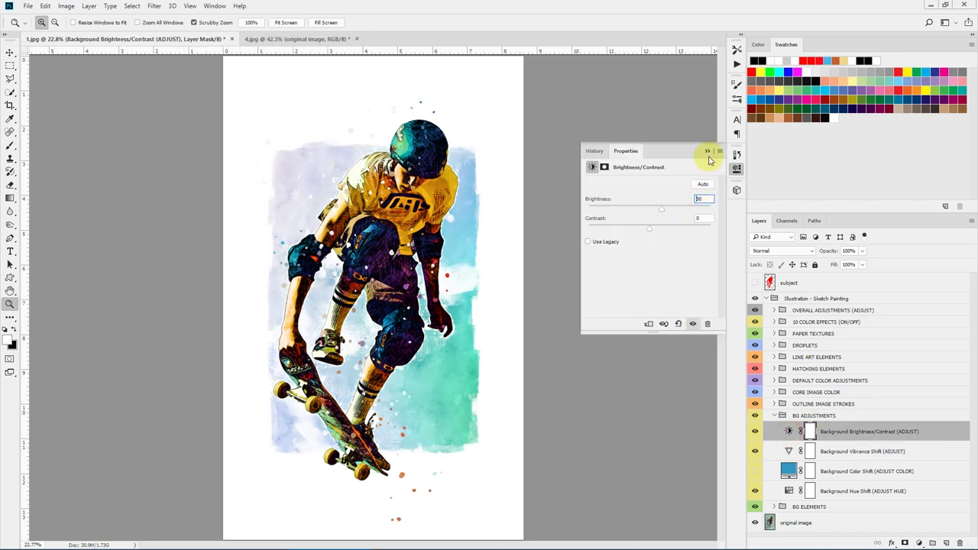
pyautogui.click(707, 150)
pyautogui.click(755, 431)
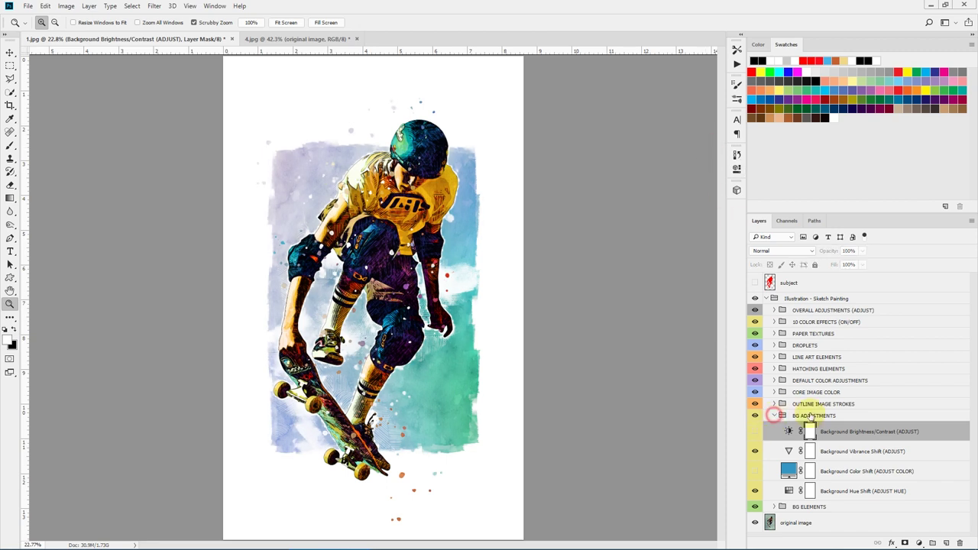
pyautogui.click(774, 415)
# Compare the skateboarder's edges up close with the OUTLINE IMAGE STROKES group hidden and shown, leaving it visible.
pyautogui.click(873, 405)
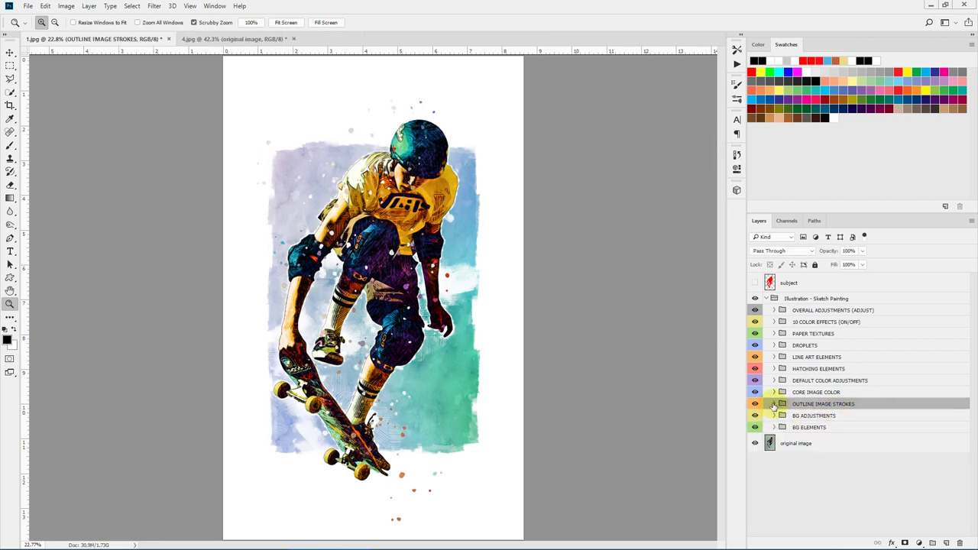
pyautogui.click(412, 332)
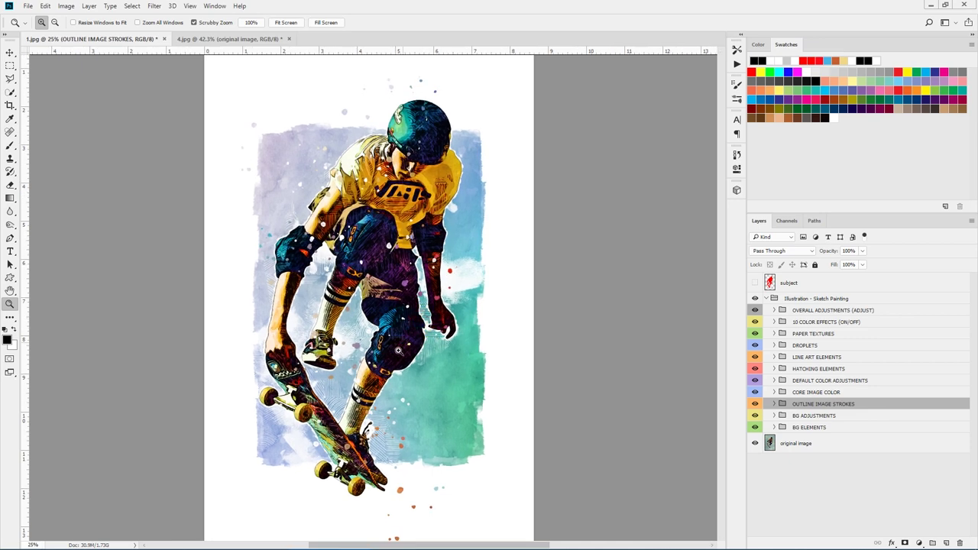
pyautogui.click(412, 333)
pyautogui.click(387, 383)
pyautogui.scroll(6, 405, 366)
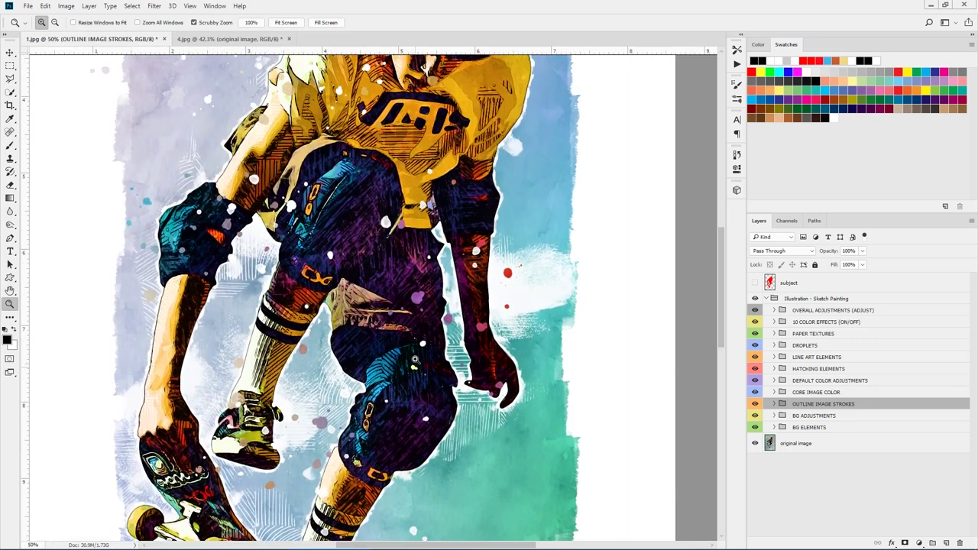
pyautogui.scroll(2, 417, 356)
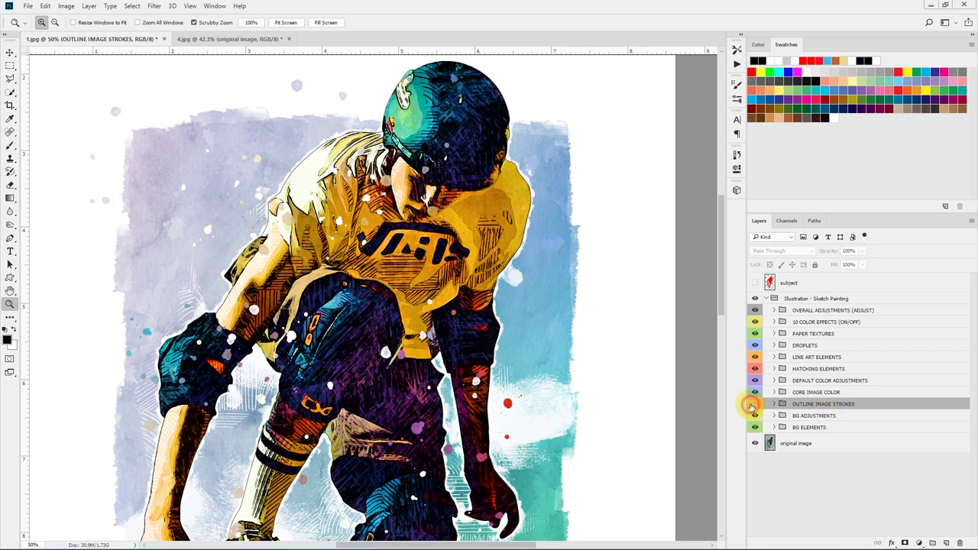
pyautogui.click(754, 403)
pyautogui.click(754, 404)
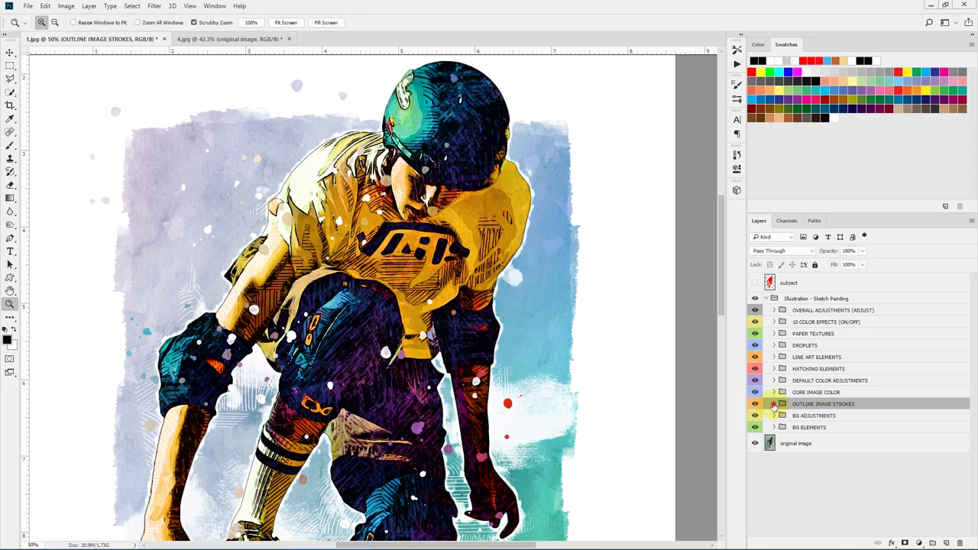
# Check the individual Image Stroke 3, 2 and 1 layers by toggling their visibility, leave all visible and collapse the OUTLINE IMAGE STROKES group.
pyautogui.click(773, 403)
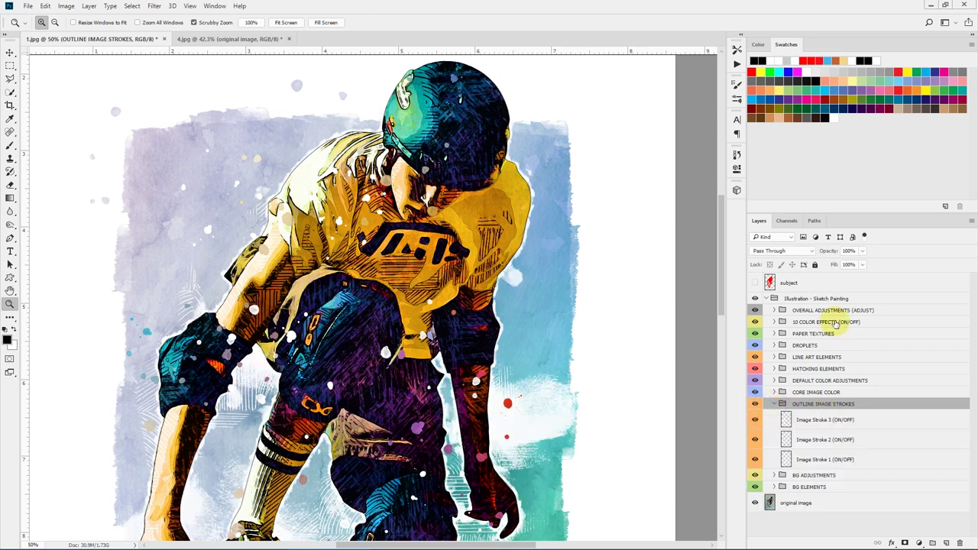
pyautogui.click(755, 422)
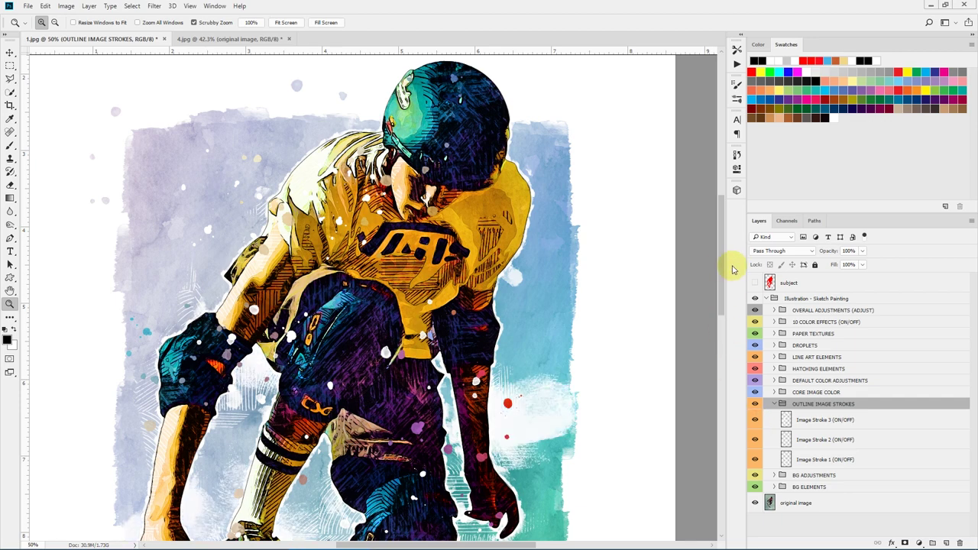
pyautogui.moveTo(726, 260)
pyautogui.mouseDown()
pyautogui.moveTo(725, 329)
pyautogui.moveTo(722, 283)
pyautogui.mouseUp()
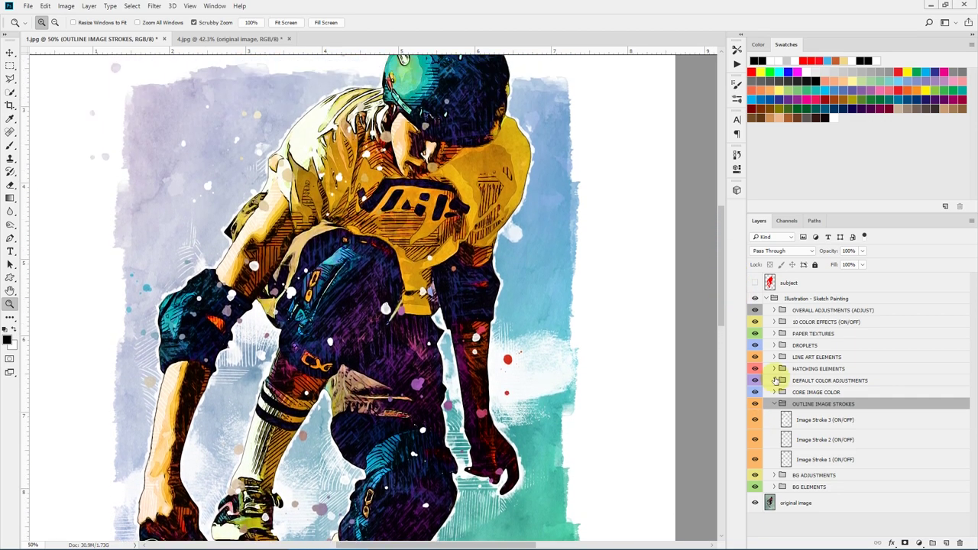
pyautogui.click(755, 440)
pyautogui.click(756, 441)
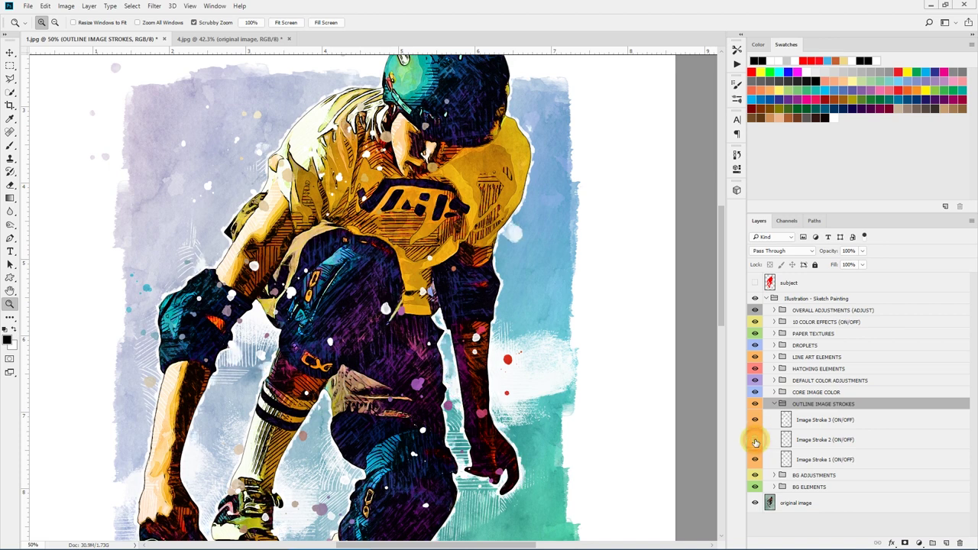
pyautogui.click(755, 441)
pyautogui.click(755, 441)
pyautogui.click(755, 441)
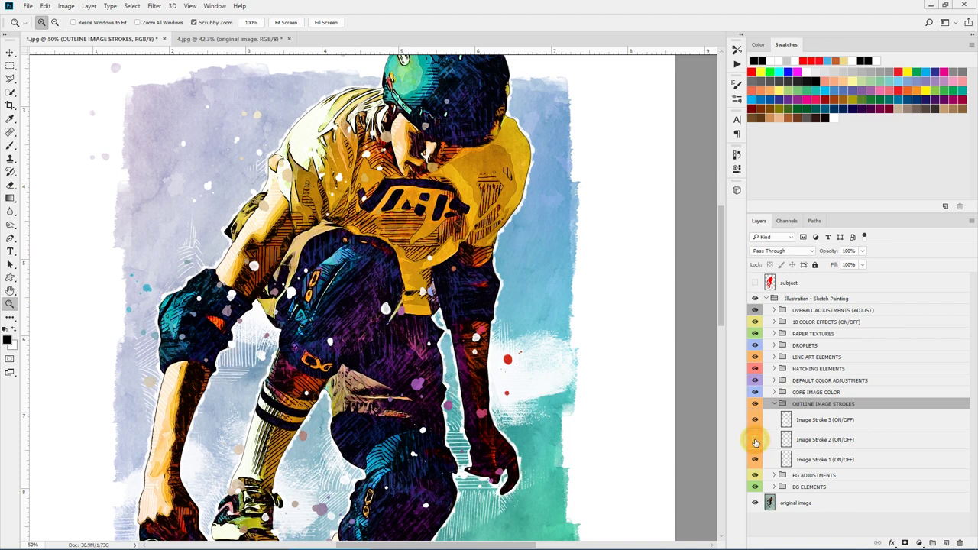
pyautogui.click(756, 460)
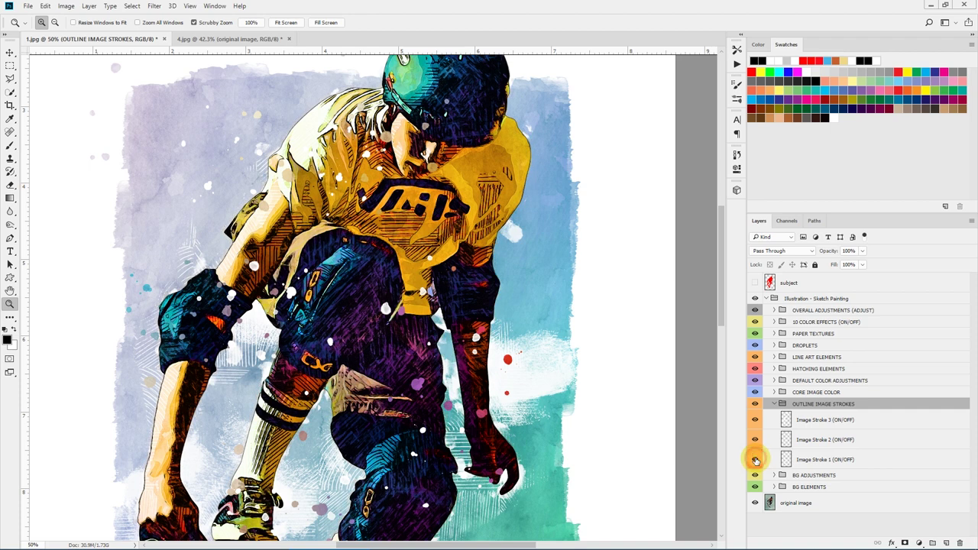
pyautogui.click(756, 460)
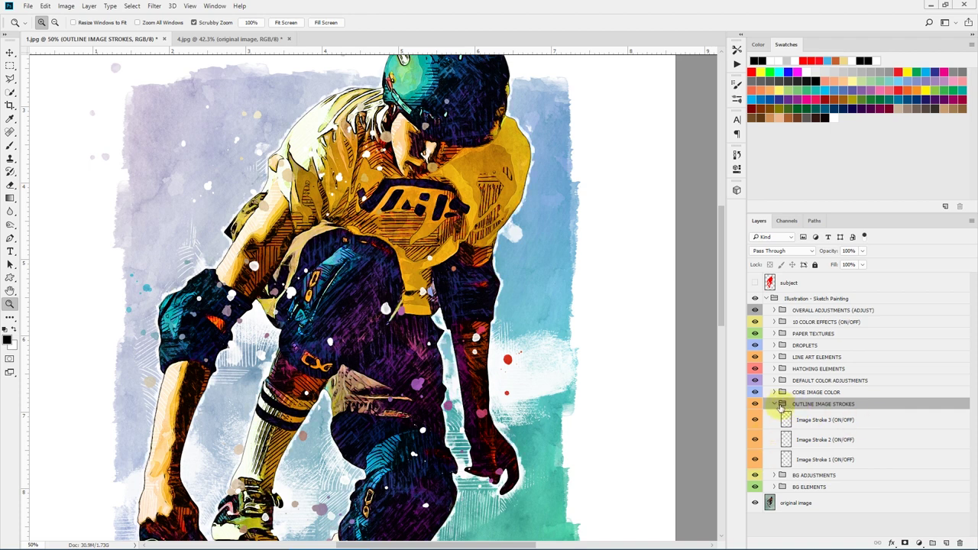
pyautogui.click(774, 404)
# Compare the artwork with the CORE IMAGE COLOR group hidden and shown, leaving the group visible.
pyautogui.click(778, 393)
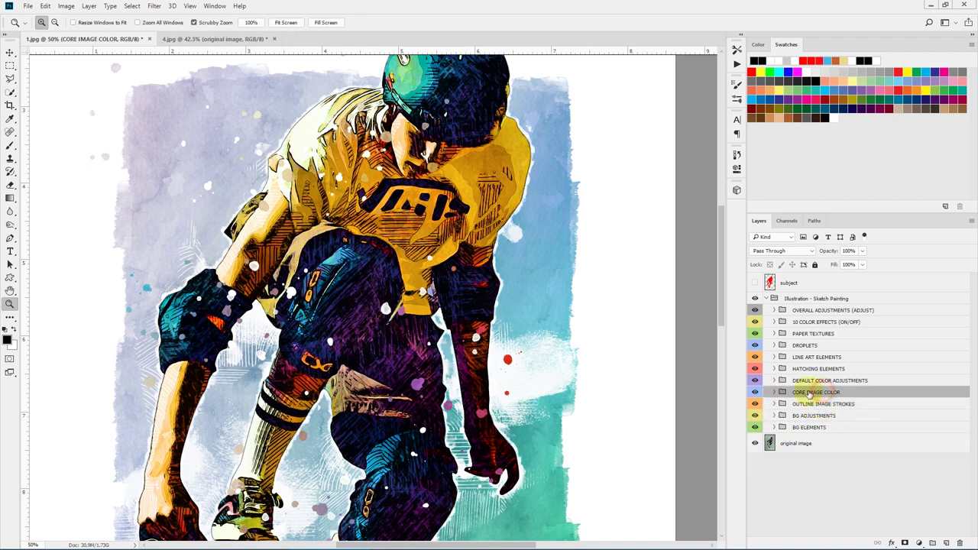
pyautogui.click(755, 392)
pyautogui.click(755, 392)
pyautogui.click(754, 392)
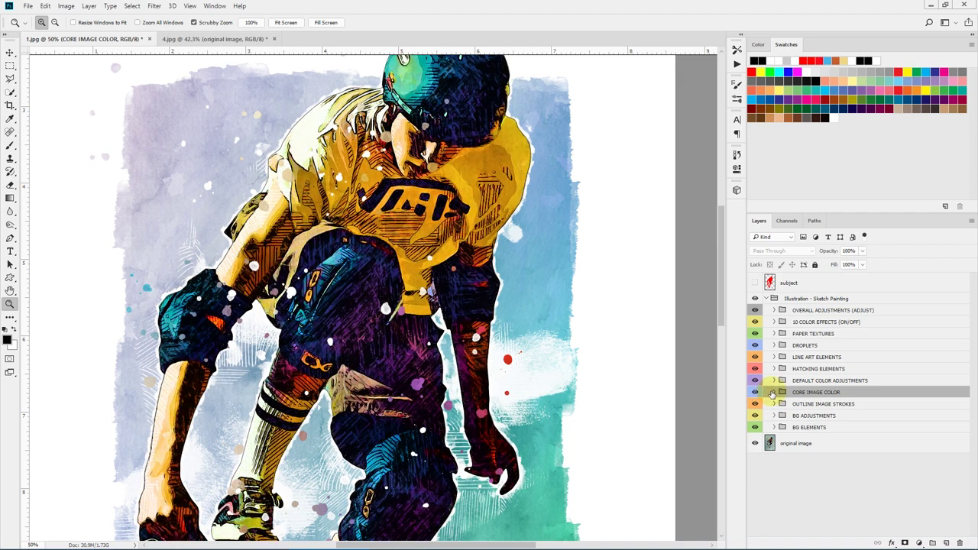
pyautogui.click(755, 392)
# Expand the CORE IMAGE COLOR group and check the effect of its Main Color layer, leaving it visible.
pyautogui.click(774, 392)
pyautogui.click(835, 426)
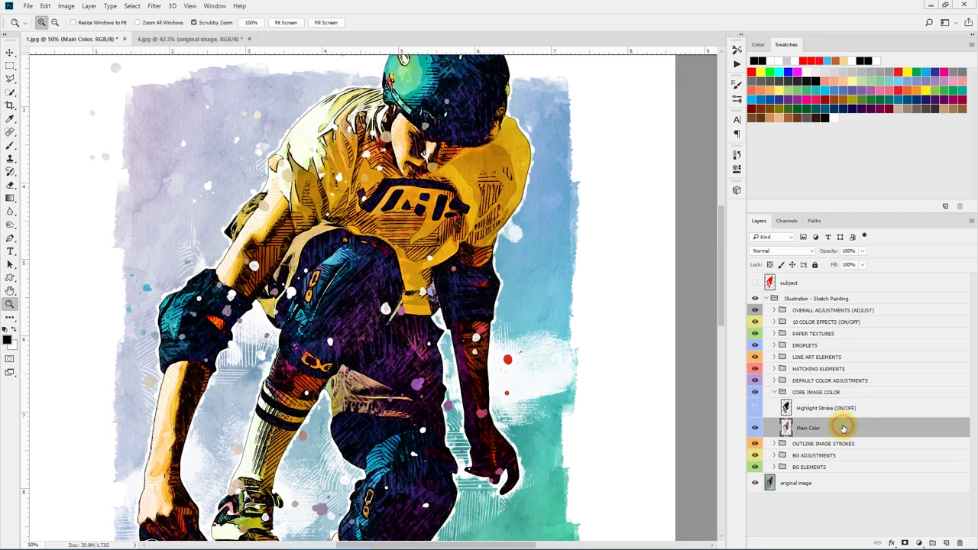
pyautogui.click(756, 428)
# Compare the Highlight Stroke layer on and off around the shirt at 100% zoom, leave it hidden and collapse CORE IMAGE COLOR.
pyautogui.click(849, 408)
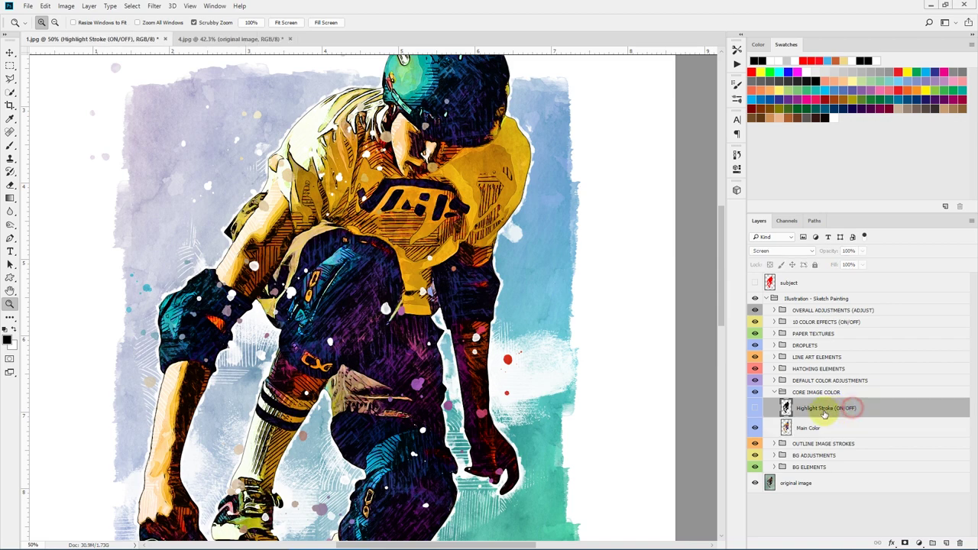
pyautogui.click(447, 156)
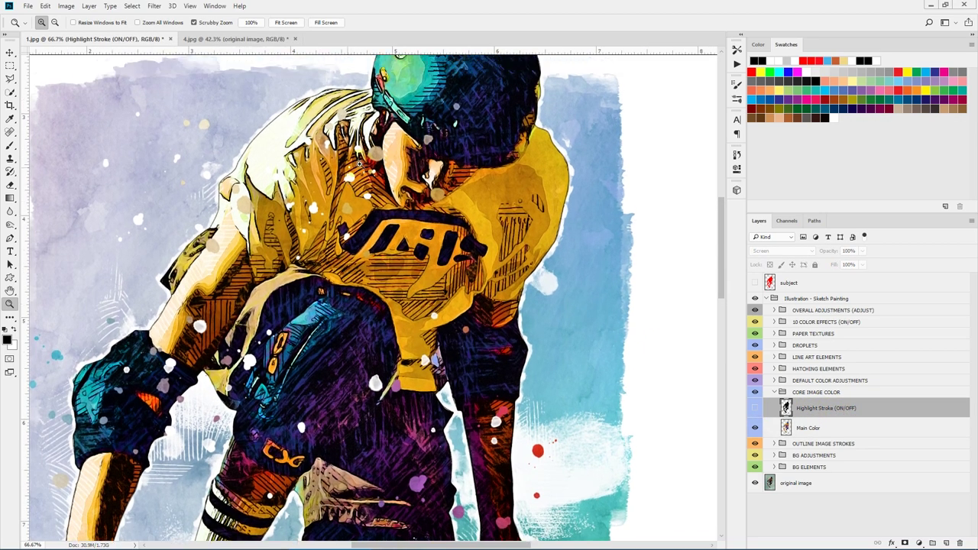
pyautogui.click(447, 157)
pyautogui.click(755, 408)
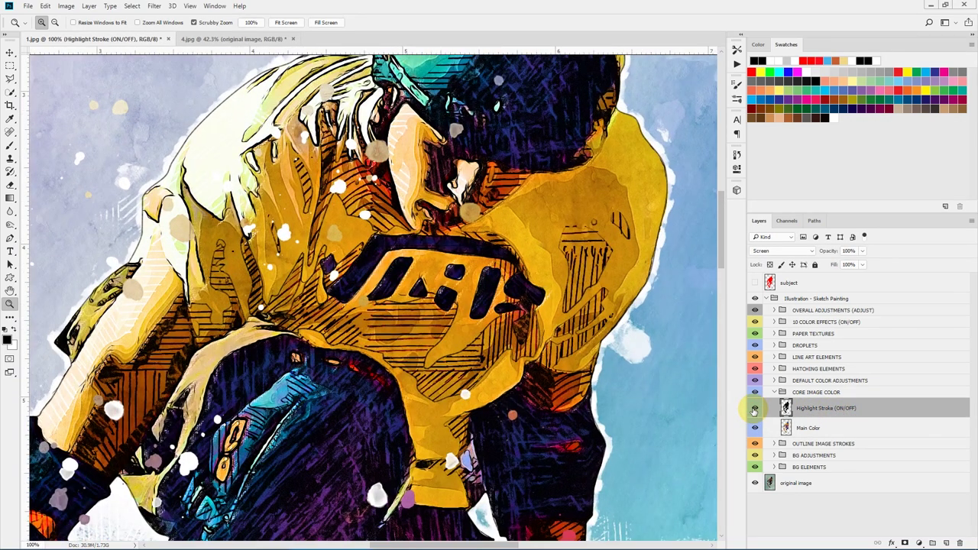
pyautogui.click(754, 409)
pyautogui.click(754, 410)
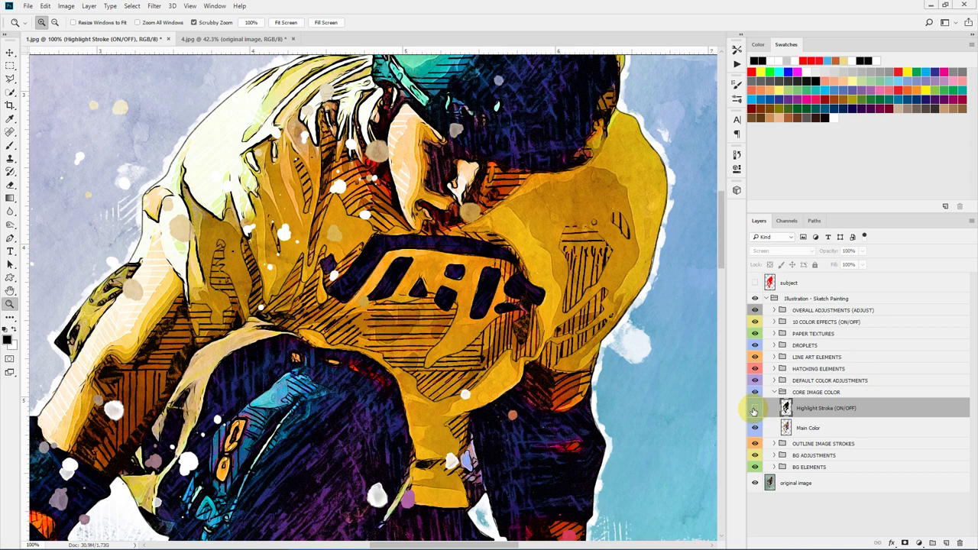
pyautogui.click(754, 410)
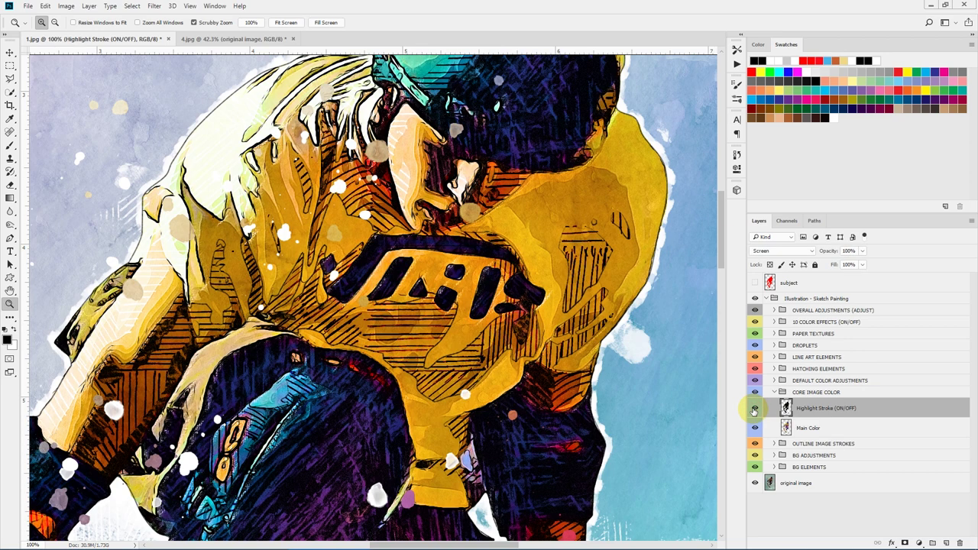
pyautogui.click(754, 409)
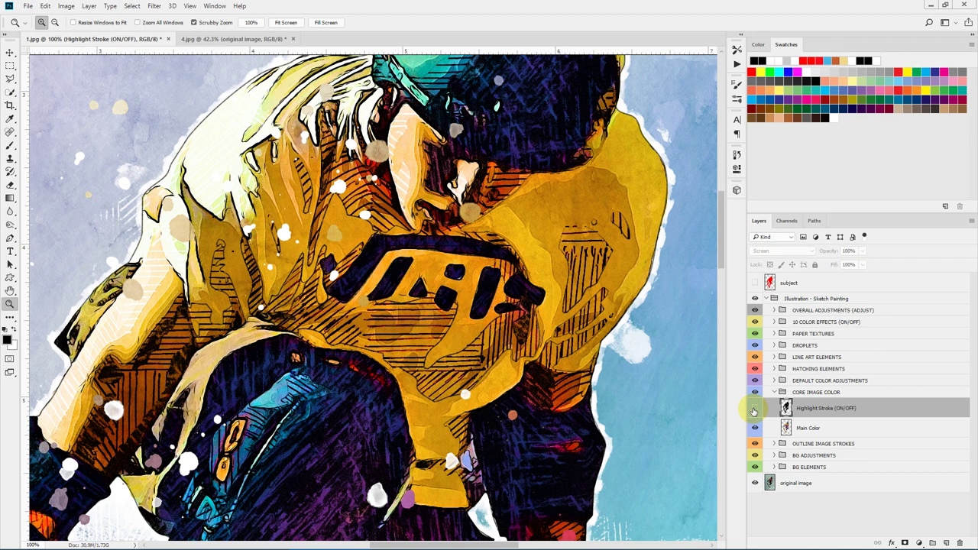
pyautogui.click(774, 392)
# Expand the DEFAULT COLOR ADJUSTMENTS group and raise its Real Color Overlay layer to 100% opacity after comparing it with 0%.
pyautogui.click(833, 380)
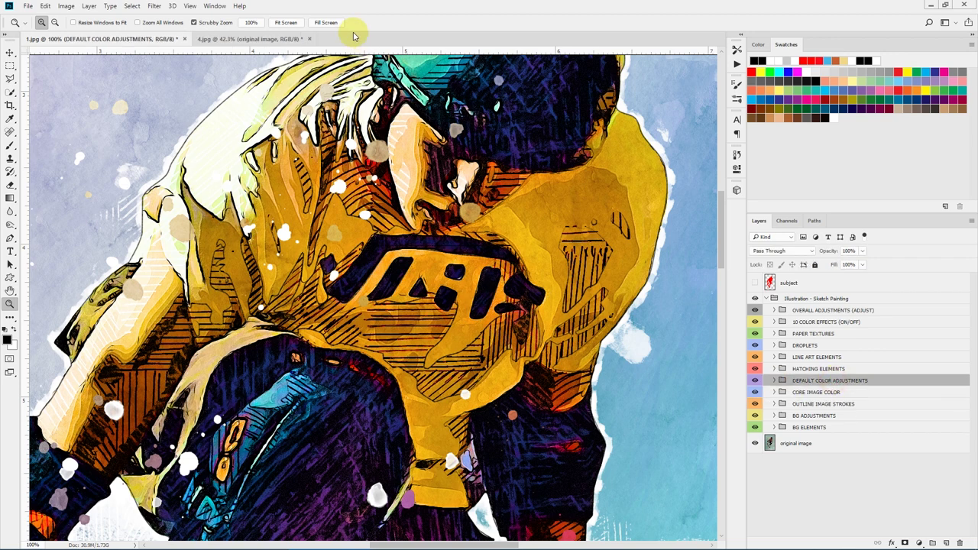
pyautogui.click(285, 22)
pyautogui.hotkey('ctrl', '+')
pyautogui.hotkey('ctrl', '+')
pyautogui.hotkey('ctrl', '+')
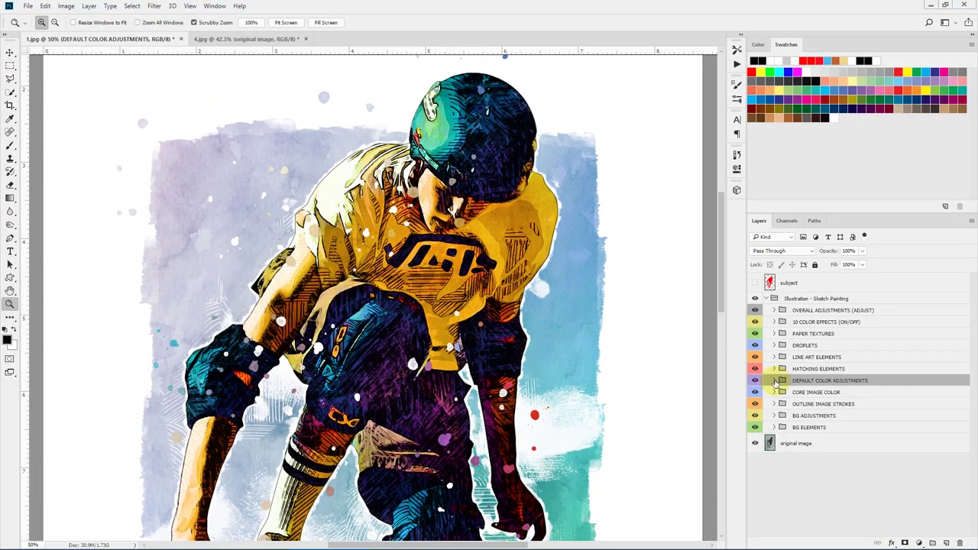
pyautogui.click(774, 381)
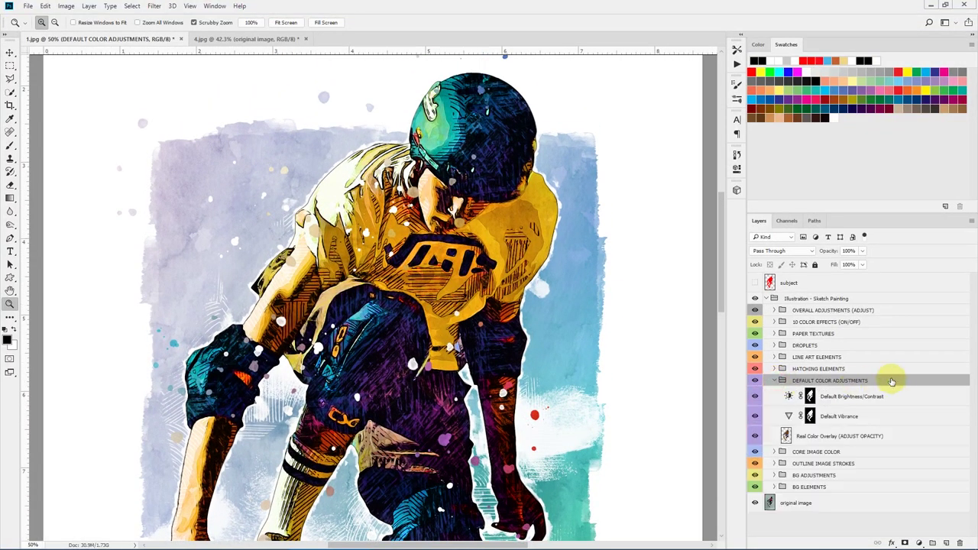
pyautogui.click(887, 436)
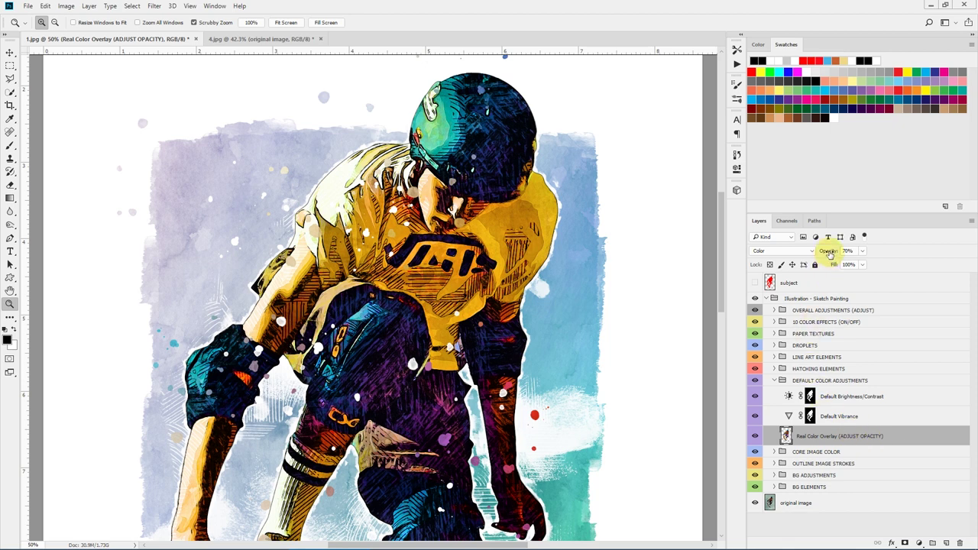
pyautogui.moveTo(829, 255); pyautogui.dragTo(895, 258)
pyautogui.moveTo(832, 259); pyautogui.dragTo(742, 259)
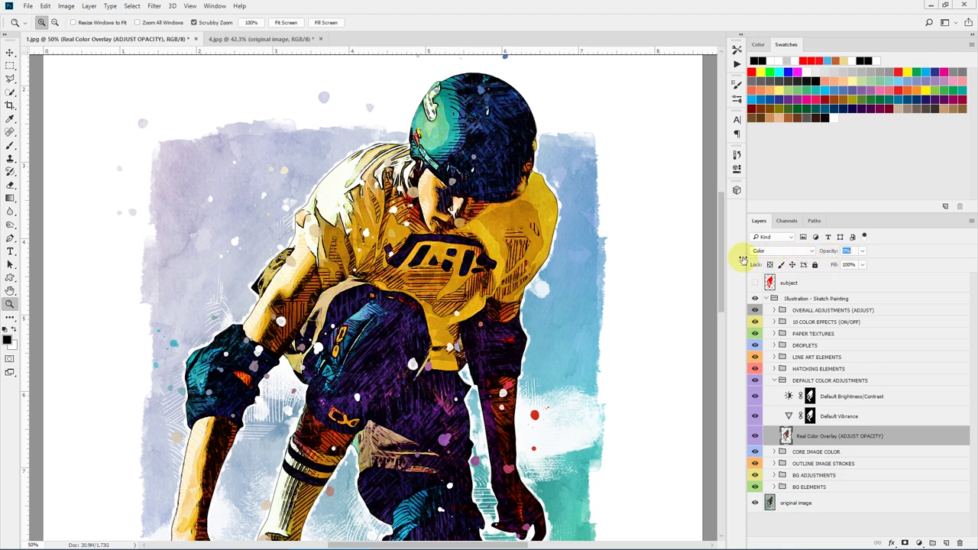
pyautogui.moveTo(742, 260); pyautogui.dragTo(832, 264)
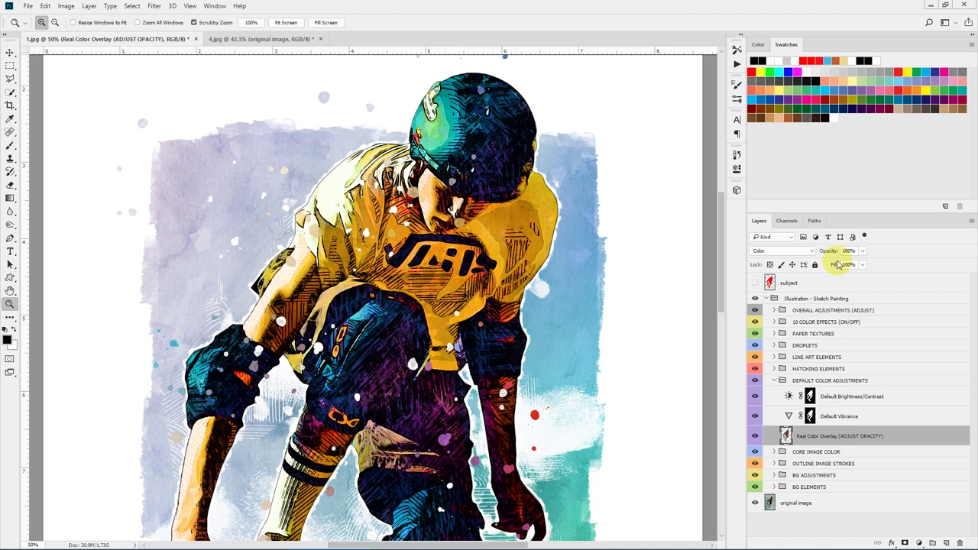
# Review the Default Vibrance and Default Brightness/Contrast settings, leave both layers visible and collapse the DEFAULT COLOR ADJUSTMENTS group.
pyautogui.click(871, 415)
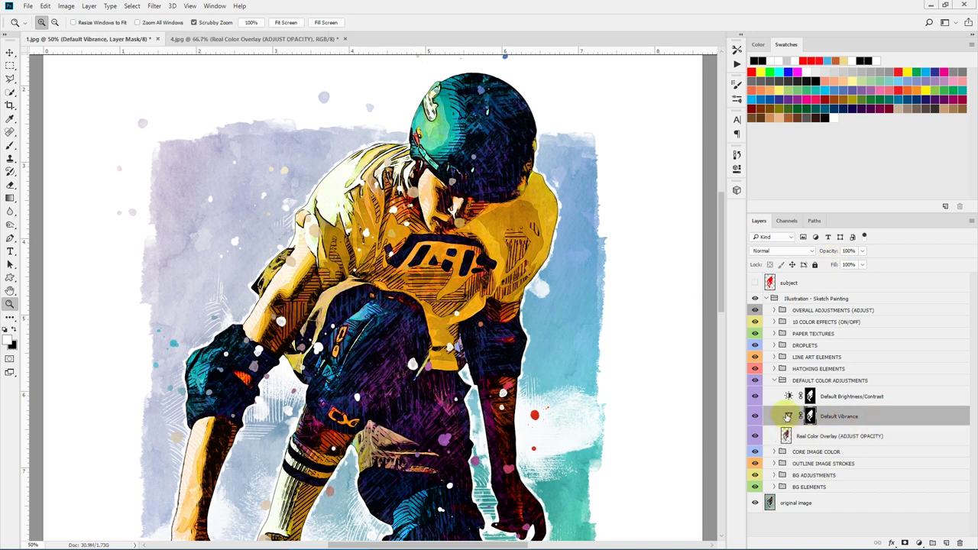
pyautogui.doubleClick(787, 415)
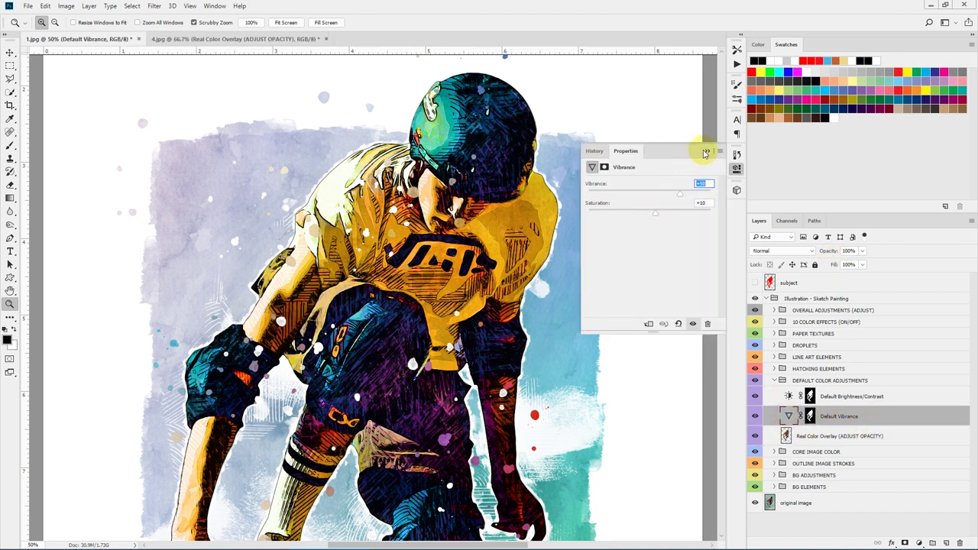
pyautogui.moveTo(679, 195); pyautogui.dragTo(671, 197)
pyautogui.click(706, 151)
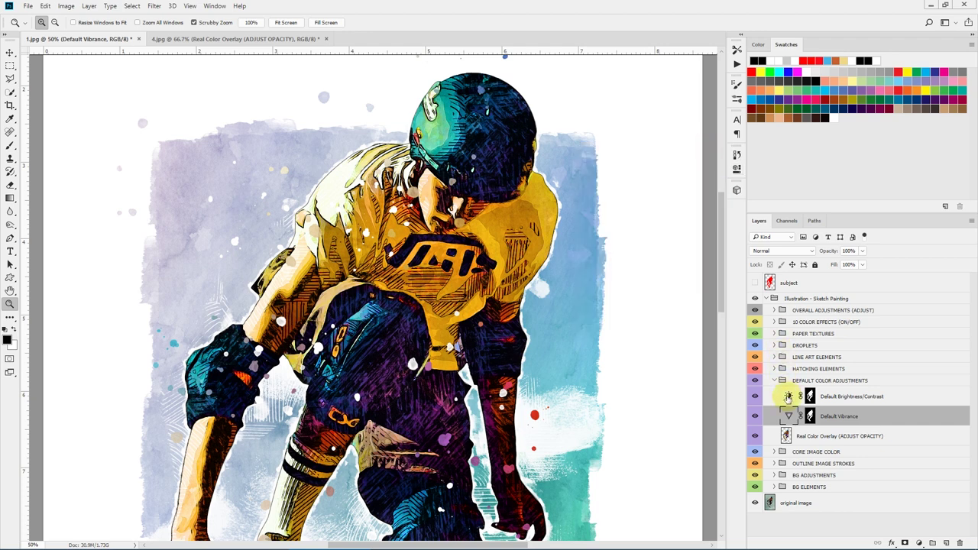
pyautogui.doubleClick(788, 396)
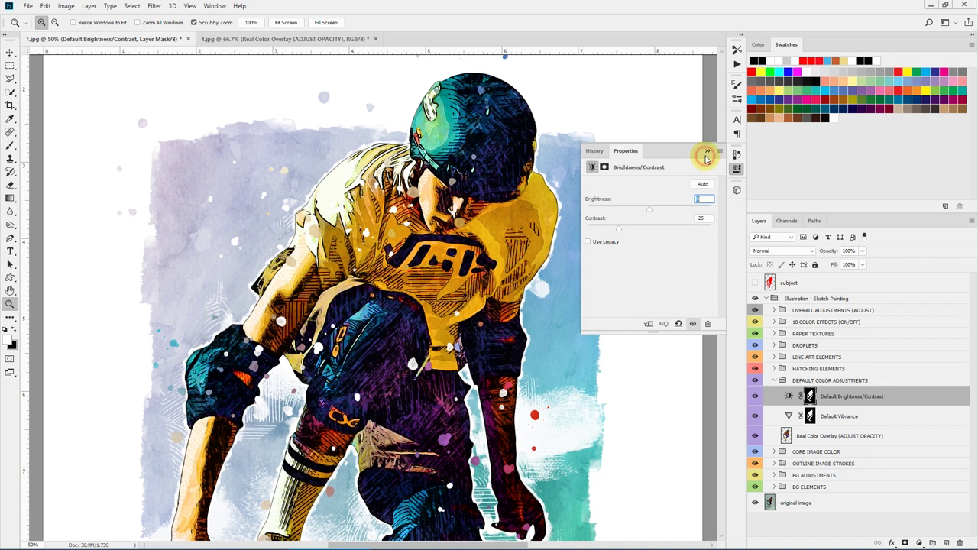
pyautogui.click(706, 153)
pyautogui.click(754, 397)
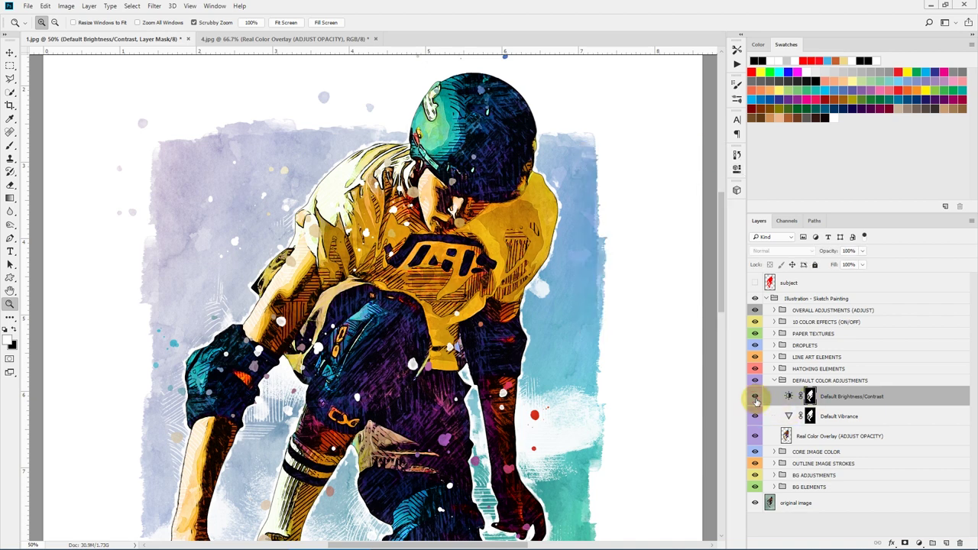
pyautogui.click(774, 380)
# Expand the HATCHING ELEMENTS group and compare the artwork with its Shadow Hatching layer on and off, leaving it hidden.
pyautogui.click(777, 369)
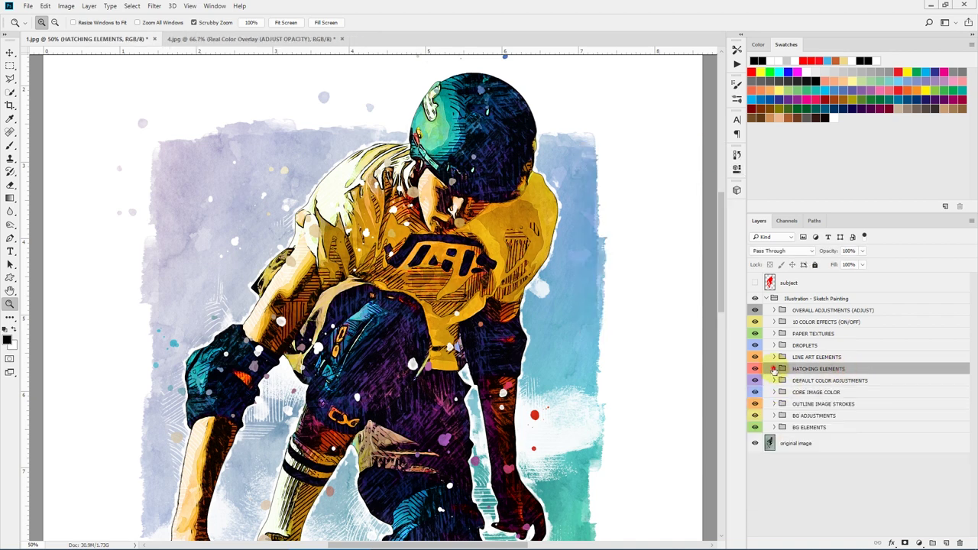
pyautogui.click(774, 369)
pyautogui.scroll(-2, 847, 375)
pyautogui.click(833, 388)
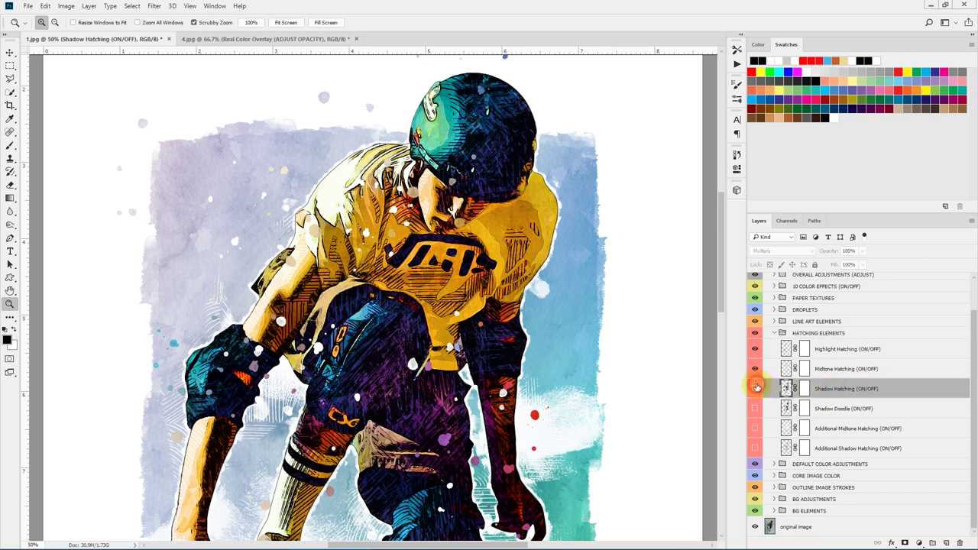
pyautogui.click(756, 388)
pyautogui.click(755, 388)
pyautogui.click(756, 388)
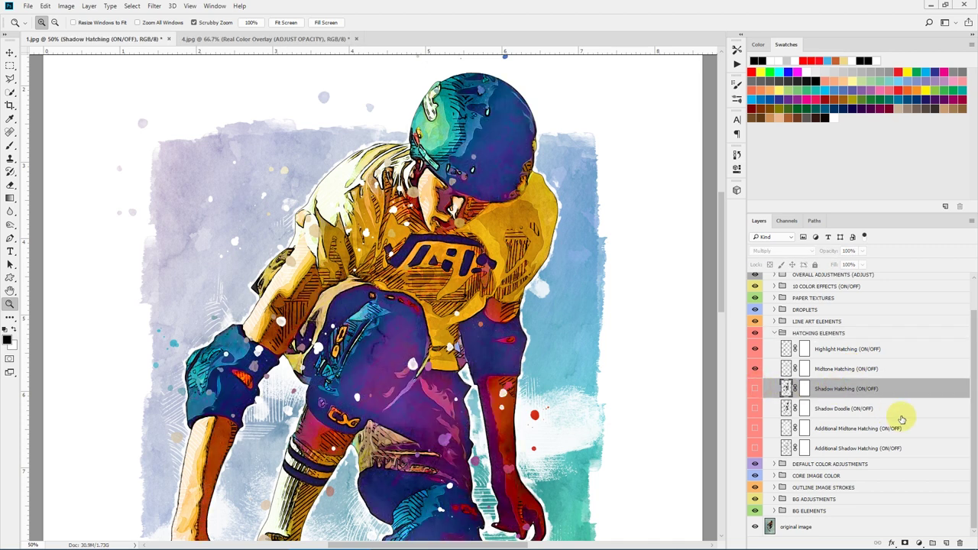
# Show the Shadow Doodle layer to inspect its pattern on the figure, hide it again and turn Shadow Hatching back on.
pyautogui.click(895, 414)
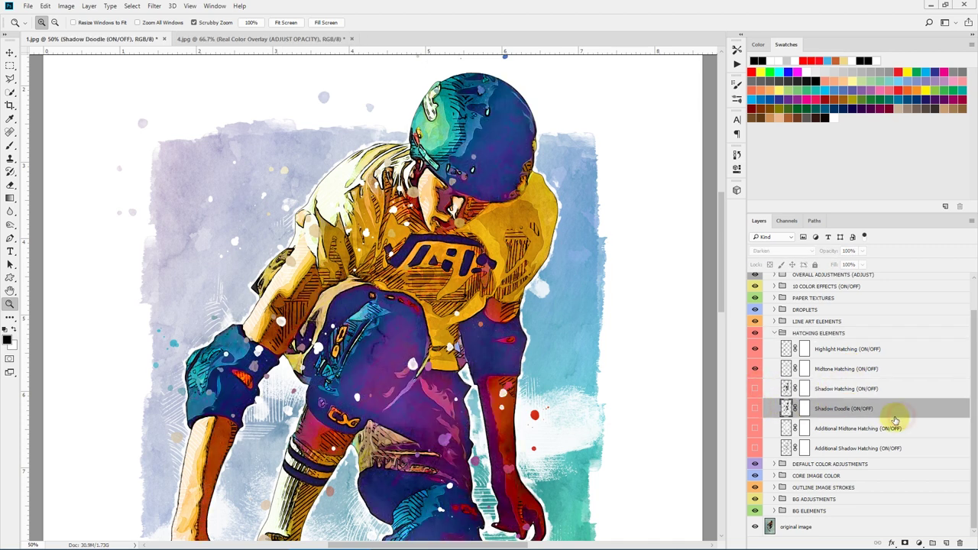
pyautogui.click(755, 409)
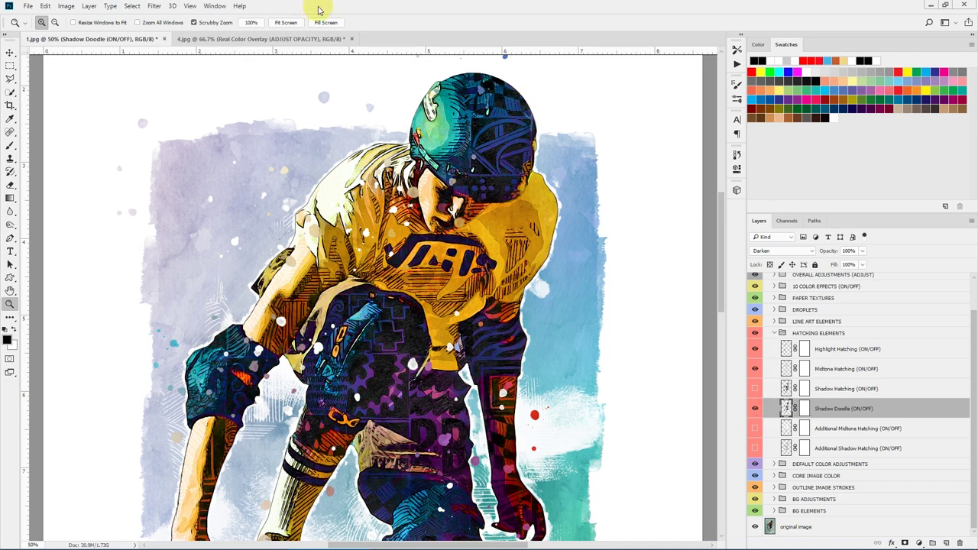
pyautogui.click(286, 22)
pyautogui.click(391, 230)
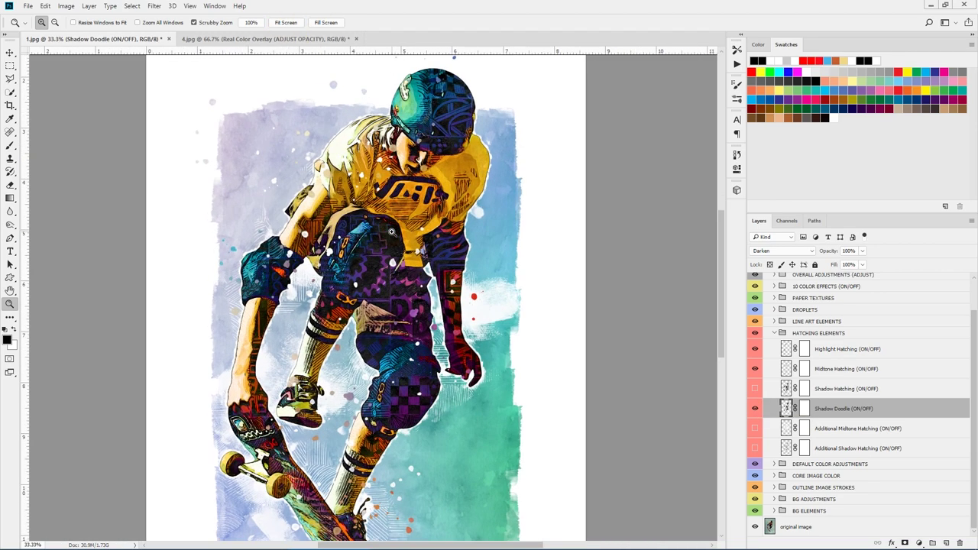
pyautogui.click(382, 236)
pyautogui.scroll(3, 382, 237)
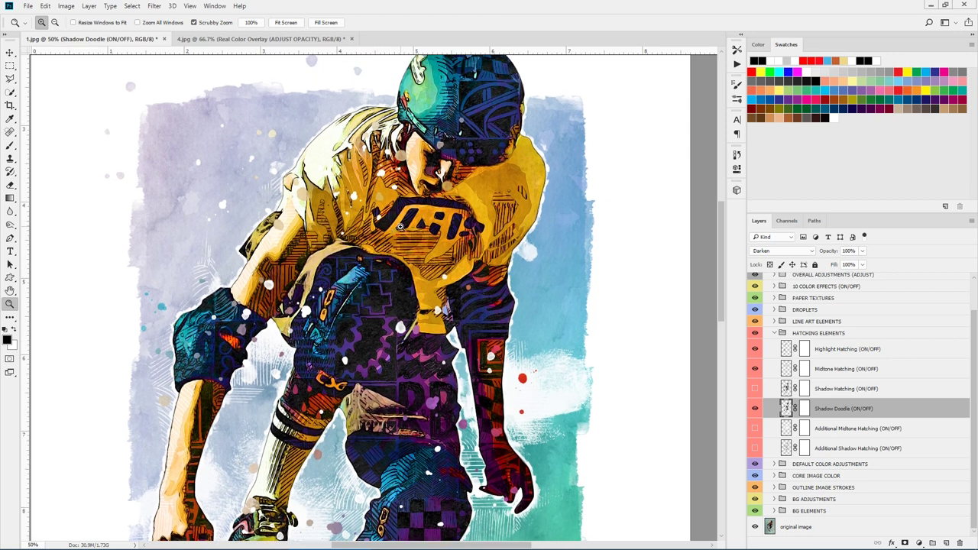
pyautogui.moveTo(754, 409); pyautogui.dragTo(754, 389)
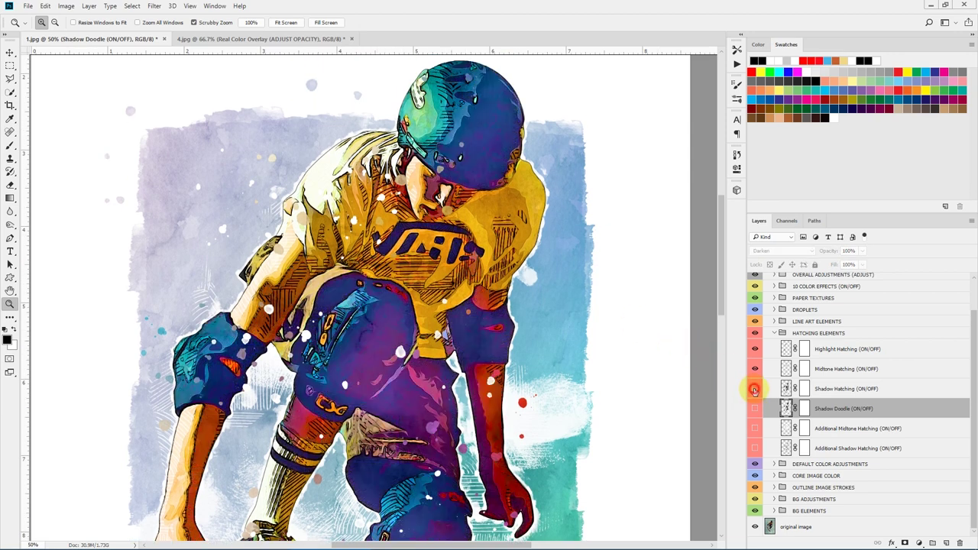
pyautogui.click(754, 389)
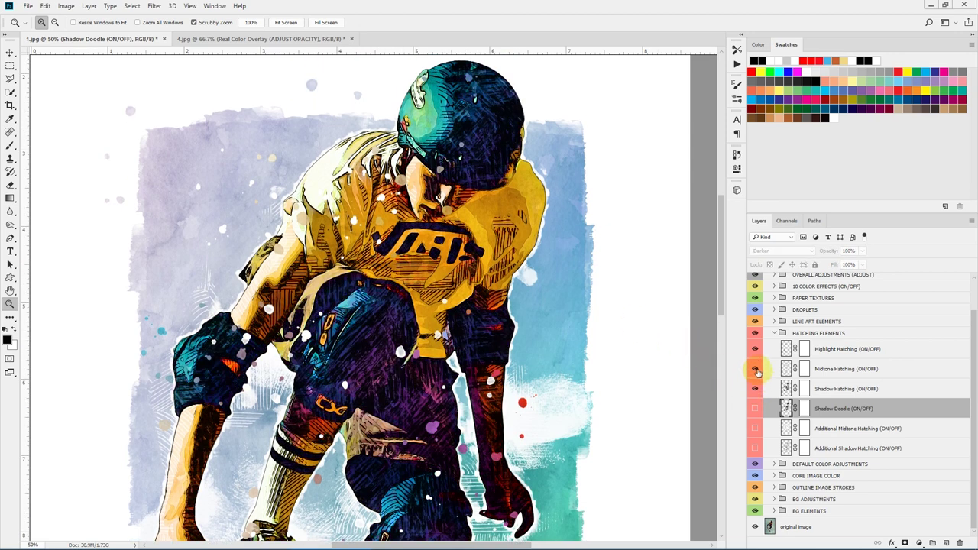
# Check the Midtone Hatching and Highlight Hatching layers on and off, inspecting the shirt at 100% zoom and leaving both visible.
pyautogui.click(757, 369)
pyautogui.click(756, 370)
pyautogui.click(412, 165)
pyautogui.click(411, 165)
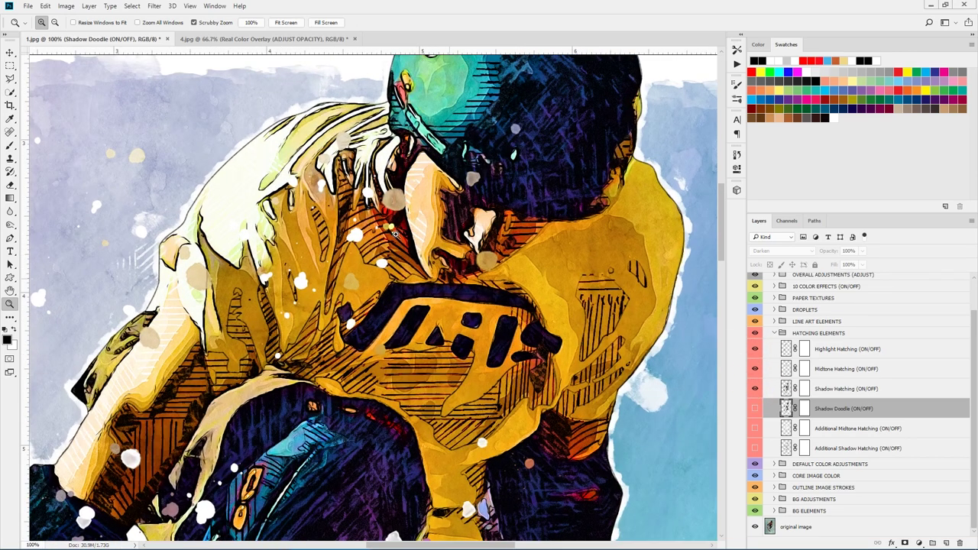
pyautogui.click(754, 349)
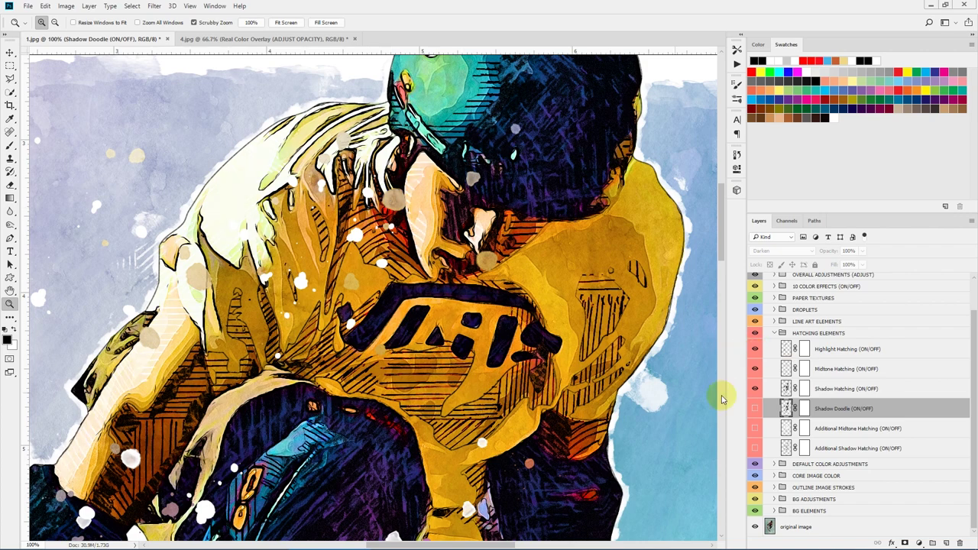
pyautogui.click(756, 350)
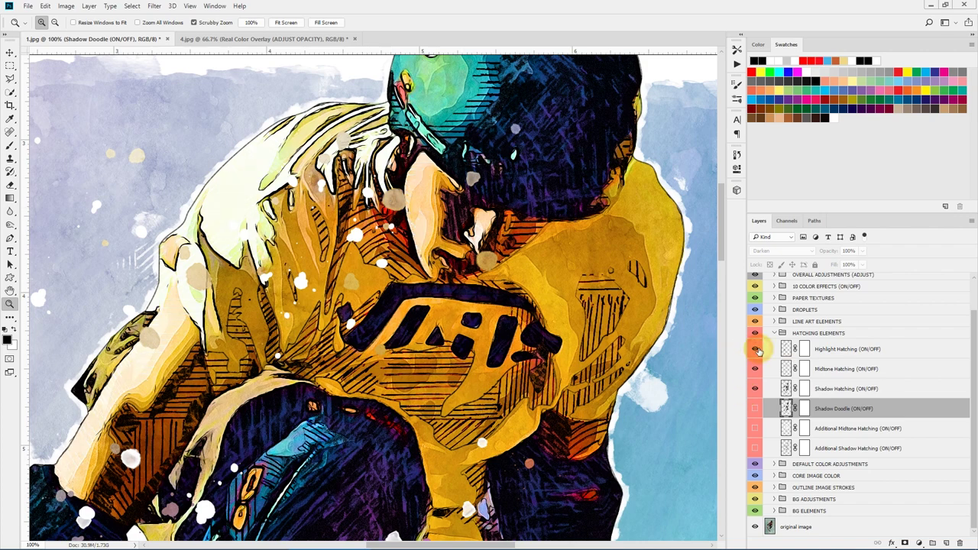
# Compare the shirt with the Additional Midtone Hatching layer shown and hidden, leaving the layer hidden.
pyautogui.scroll(-5, 538, 285)
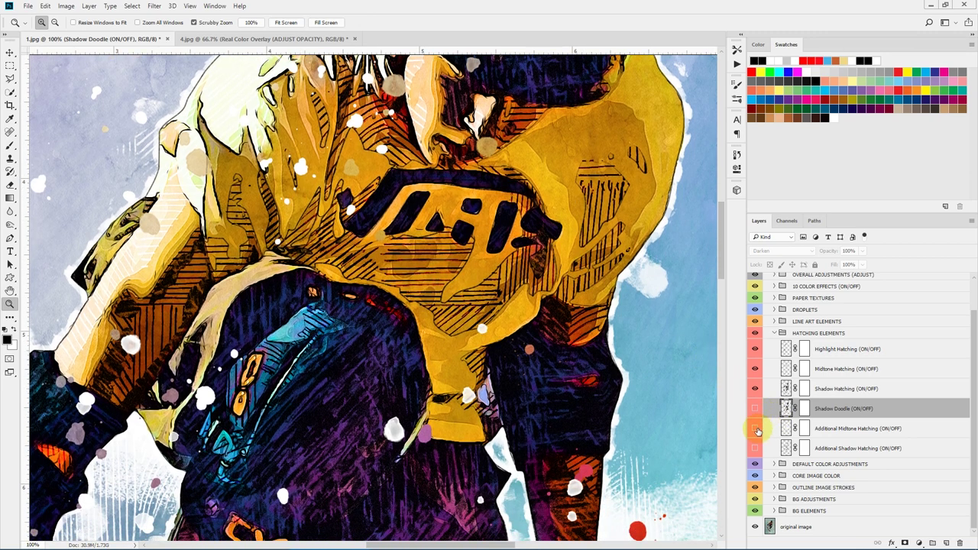
pyautogui.click(755, 431)
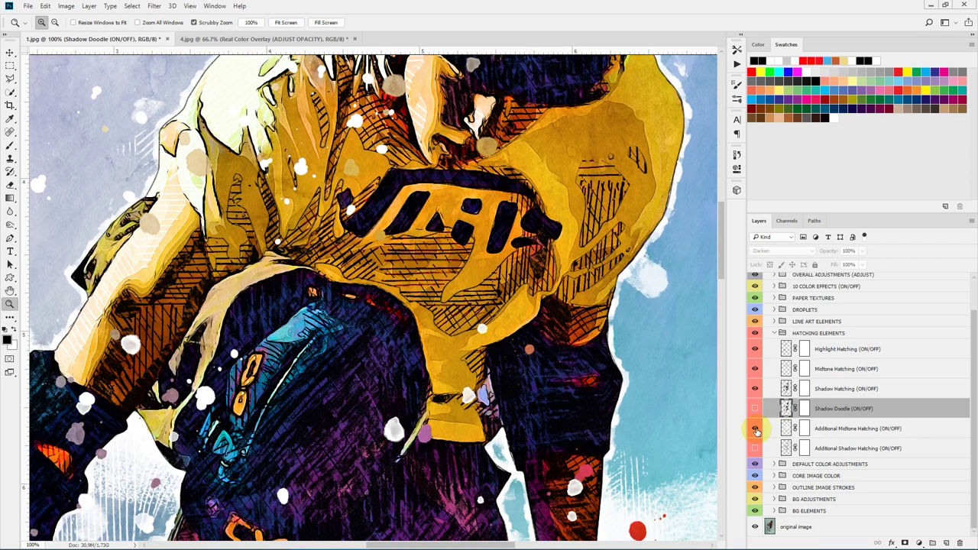
pyautogui.click(755, 431)
# Check the Additional Shadow Hatching layer on and off with Shadow Hatching hidden, and leave both layers visible.
pyautogui.click(756, 449)
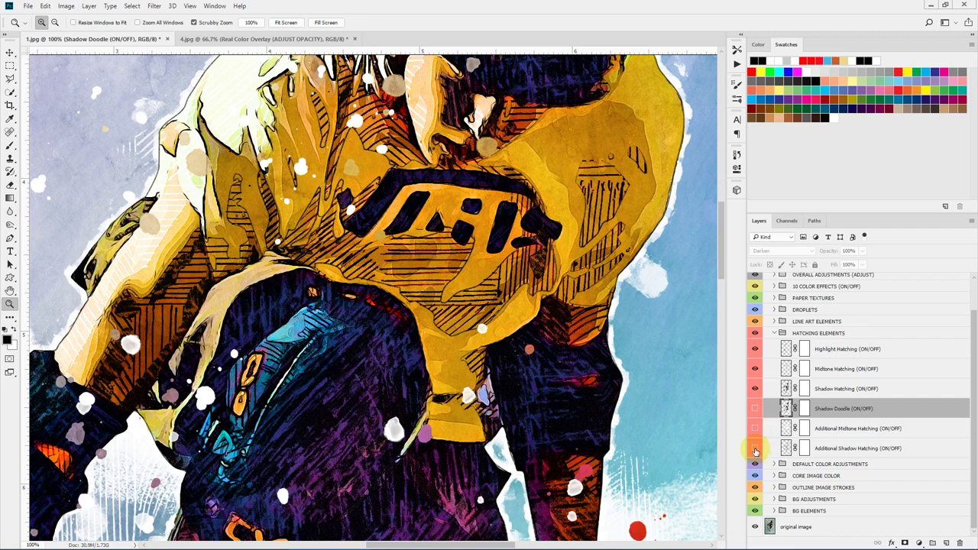
pyautogui.click(755, 450)
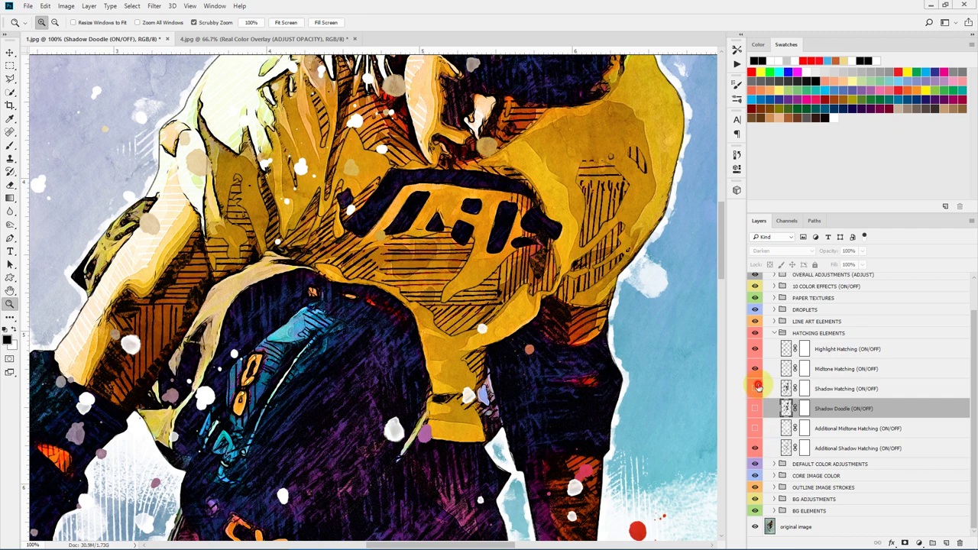
pyautogui.click(755, 388)
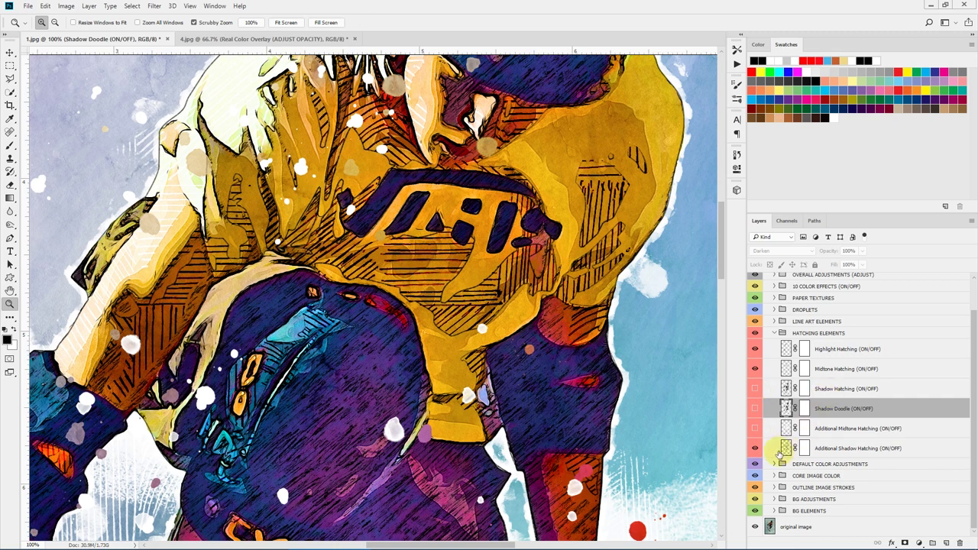
pyautogui.click(754, 450)
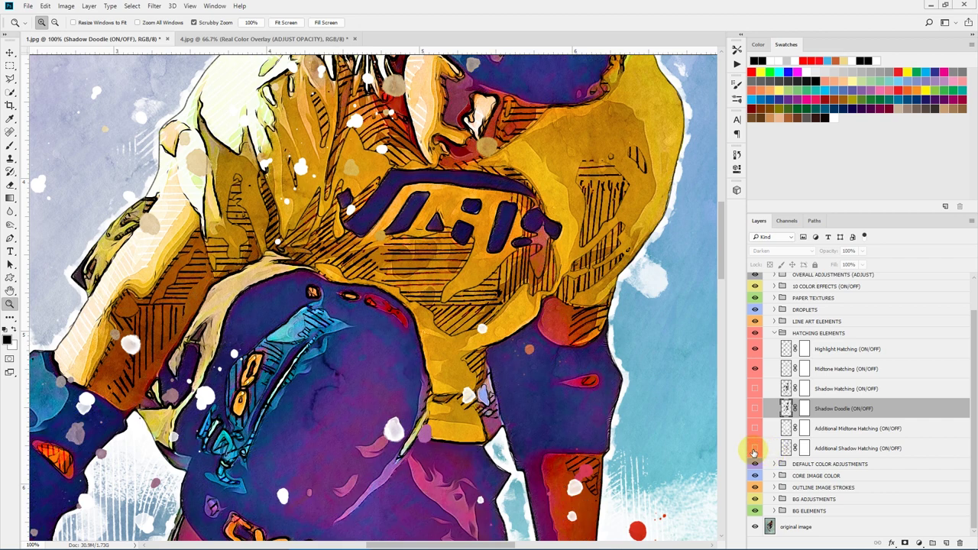
pyautogui.click(754, 449)
pyautogui.click(755, 388)
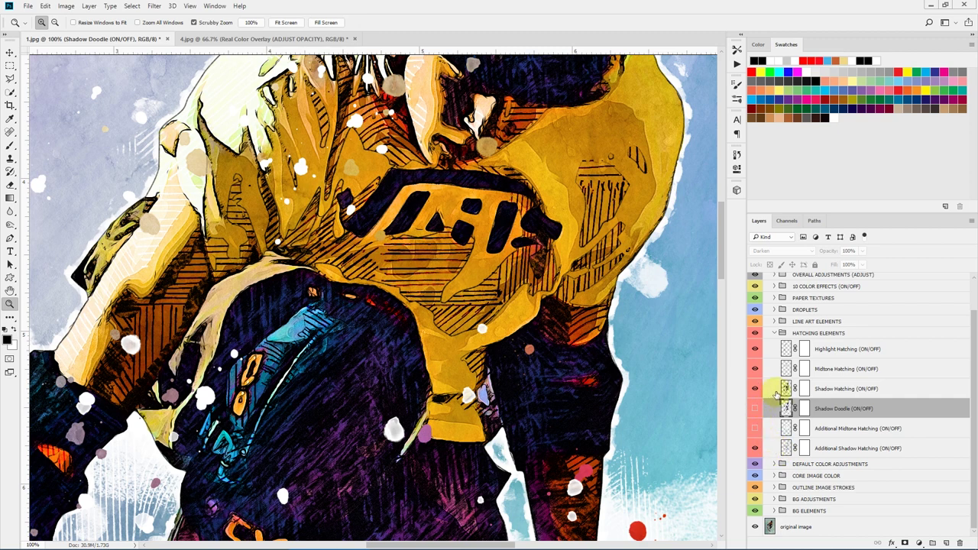
# Compare Additional Shadow Hatching on and off over the visible Shadow Hatching, leave it hidden and collapse the HATCHING ELEMENTS group.
pyautogui.click(845, 389)
pyautogui.click(756, 450)
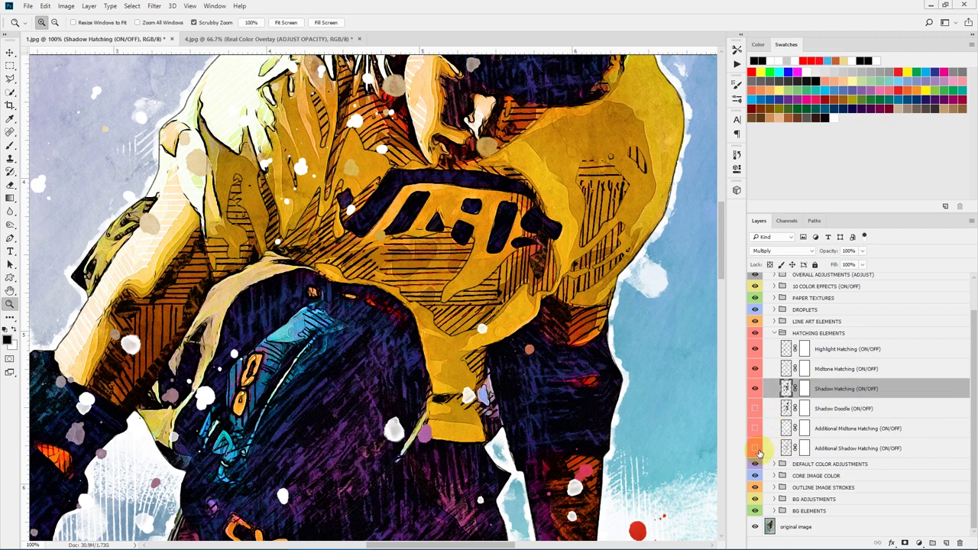
pyautogui.click(756, 450)
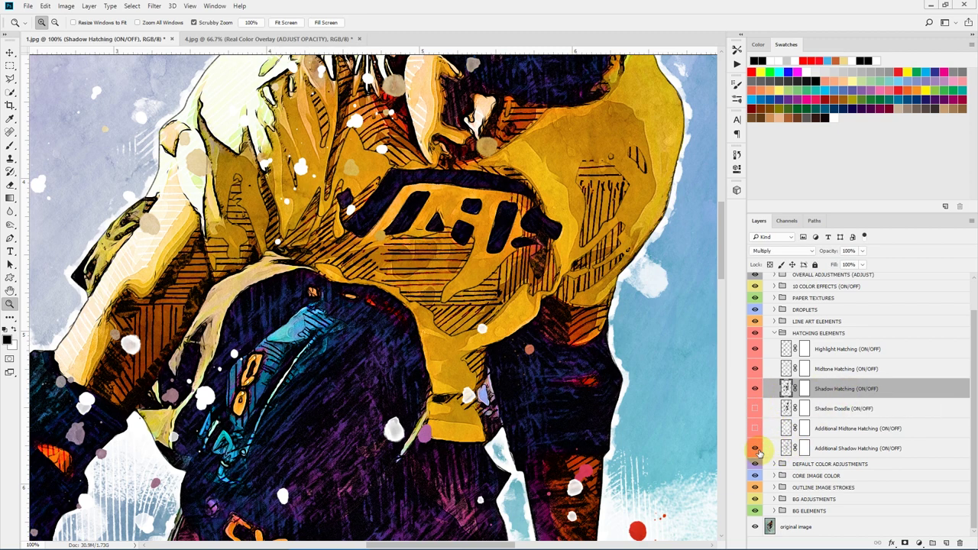
pyautogui.click(756, 450)
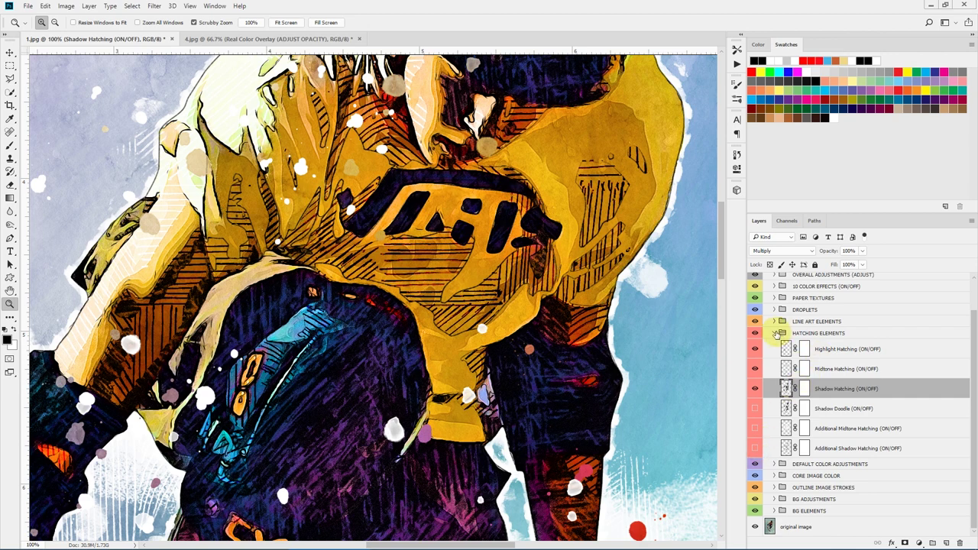
pyautogui.click(775, 333)
# Expand the LINE ART ELEMENTS group and compare the Outline layer on and off around the shirt and helmet, leaving it visible.
pyautogui.click(832, 358)
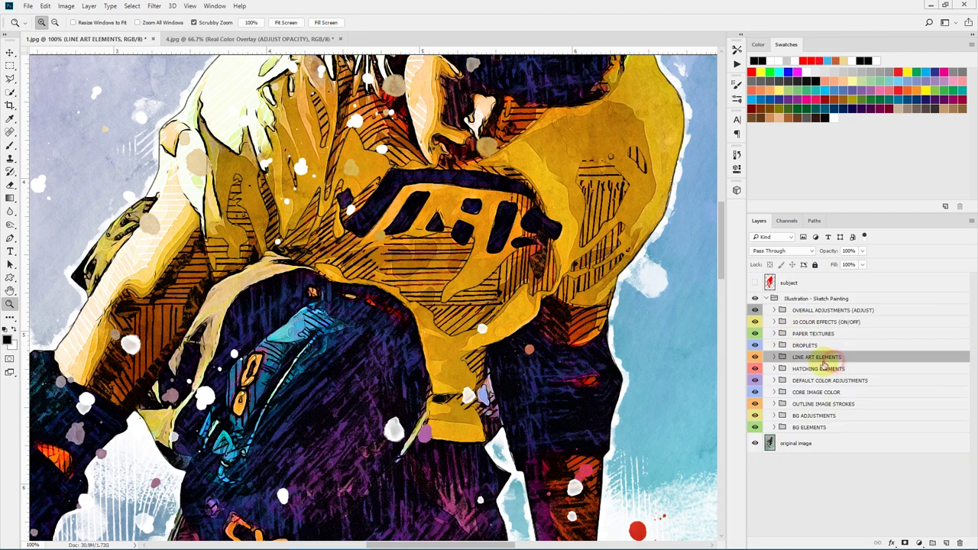
pyautogui.click(774, 357)
pyautogui.scroll(3, 538, 326)
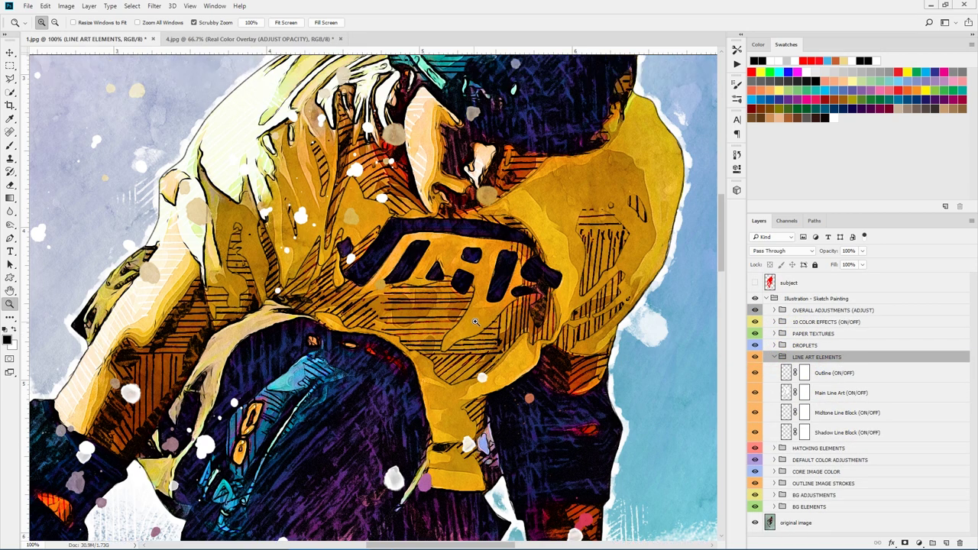
pyautogui.click(873, 372)
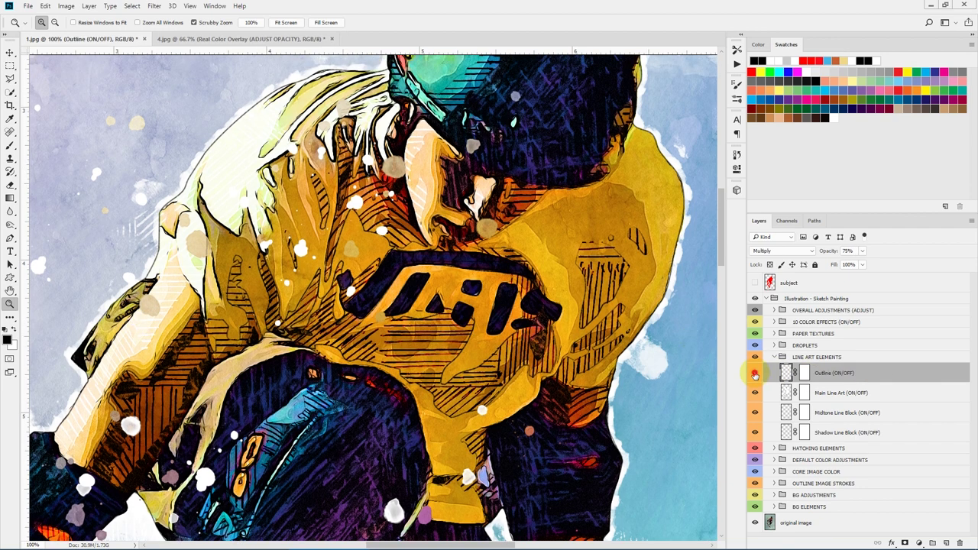
pyautogui.click(754, 373)
pyautogui.click(755, 373)
pyautogui.click(755, 373)
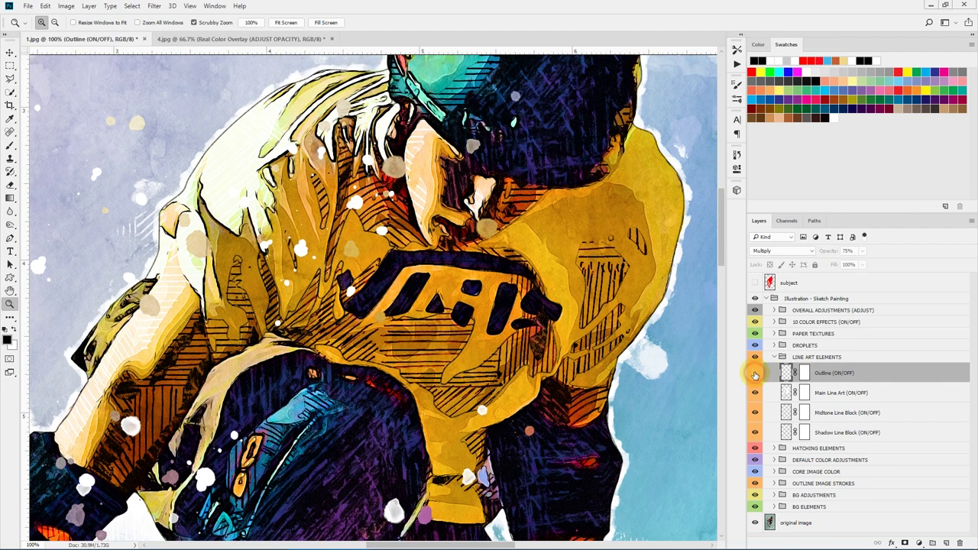
pyautogui.click(755, 373)
pyautogui.click(755, 373)
pyautogui.scroll(3, 374, 298)
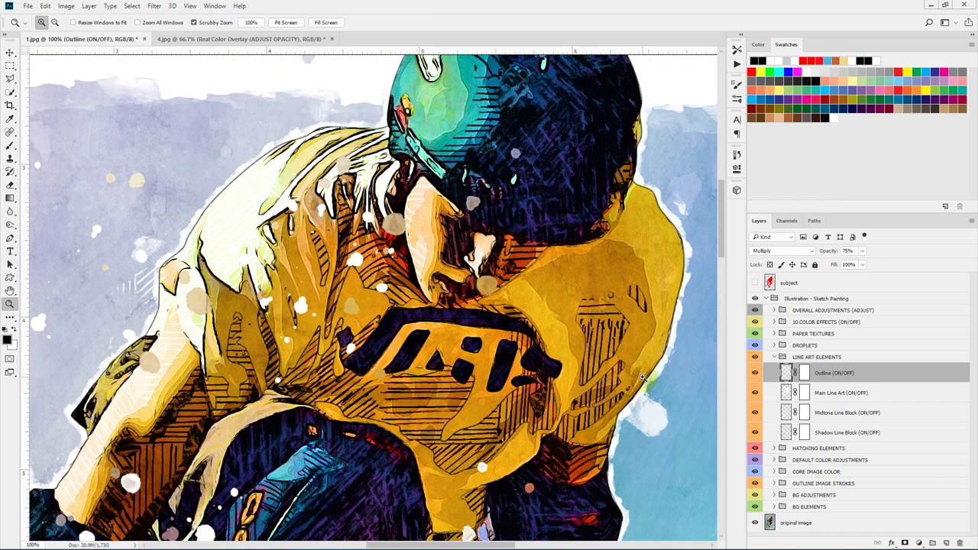
# Check the Main Line Art layer on and off, leaving it visible.
pyautogui.click(900, 395)
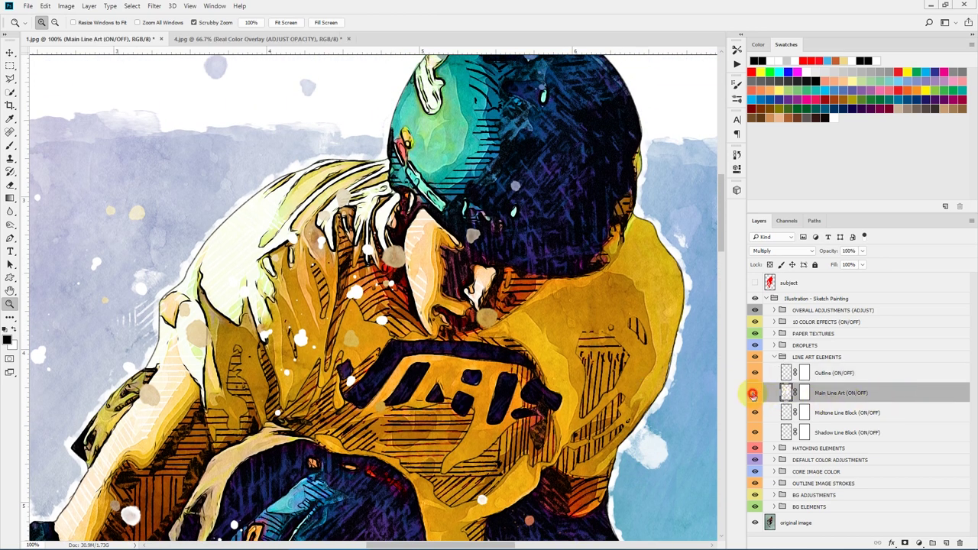
pyautogui.click(755, 393)
pyautogui.click(755, 394)
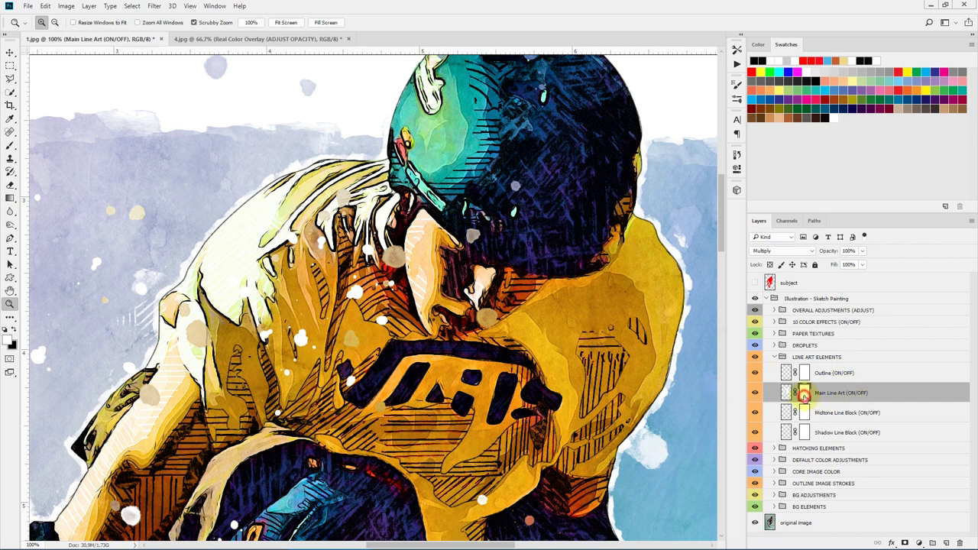
# Mask out the Main Line Art over the shoulder and face with the Illustration-br-0 brush in black, and restore it by painting white.
pyautogui.click(804, 395)
pyautogui.click(9, 145)
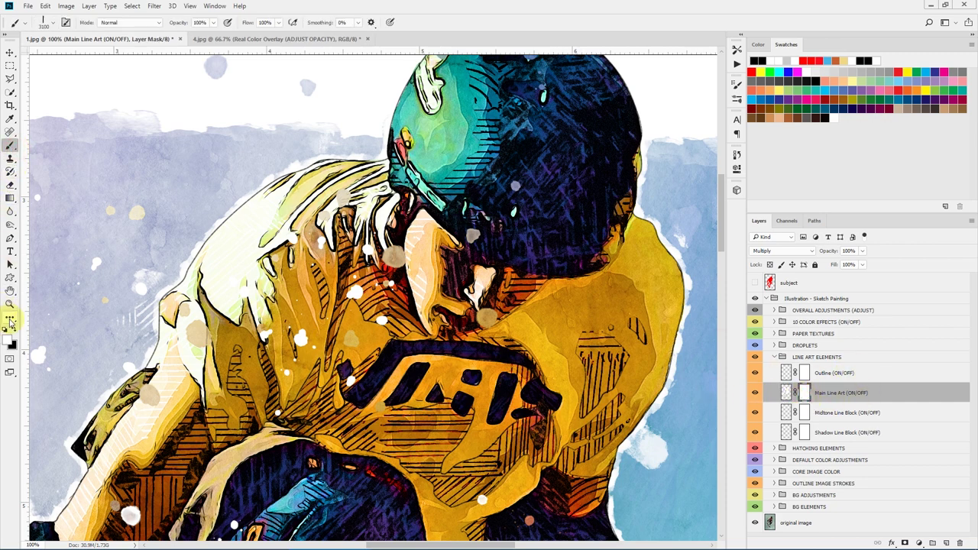
pyautogui.click(44, 22)
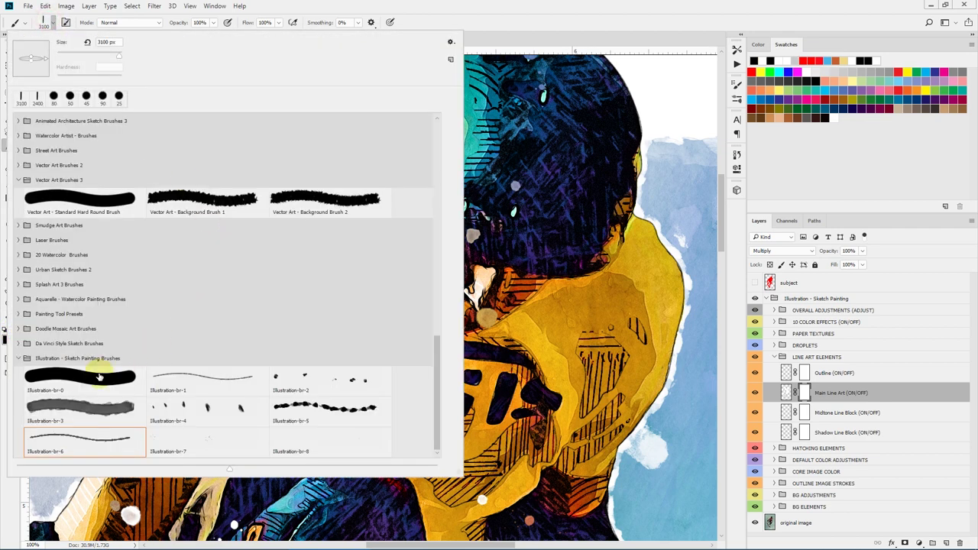
pyautogui.click(98, 376)
pyautogui.press('Return')
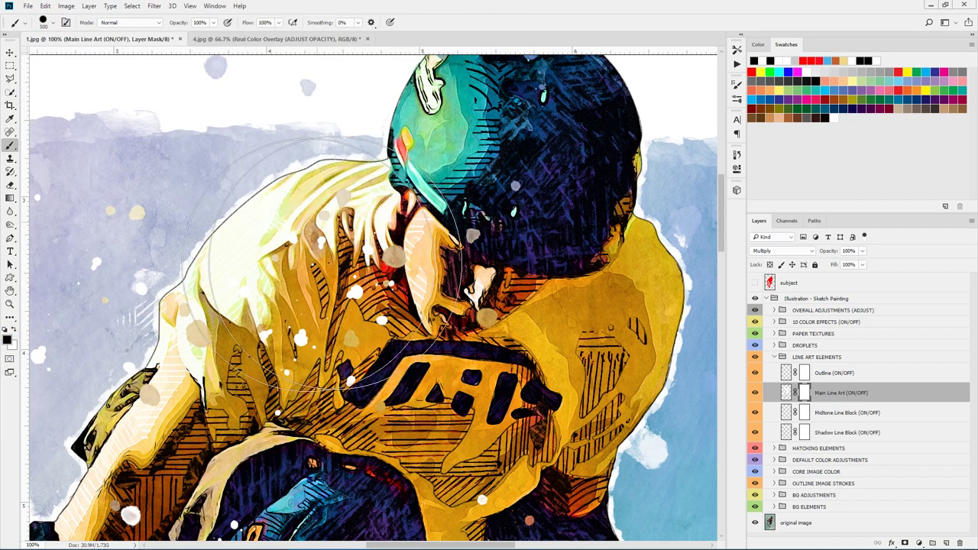
pyautogui.click(14, 333)
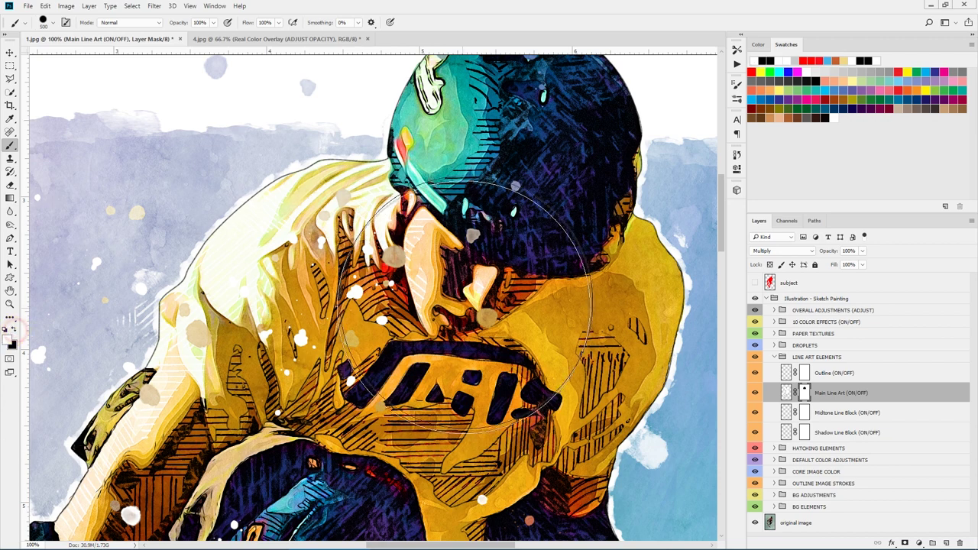
pyautogui.moveTo(459, 260)
pyautogui.mouseDown()
pyautogui.moveTo(397, 260)
pyautogui.moveTo(188, 337)
pyautogui.moveTo(298, 206)
pyautogui.moveTo(336, 109)
pyautogui.moveTo(175, 338)
pyautogui.moveTo(349, 207)
pyautogui.mouseUp()
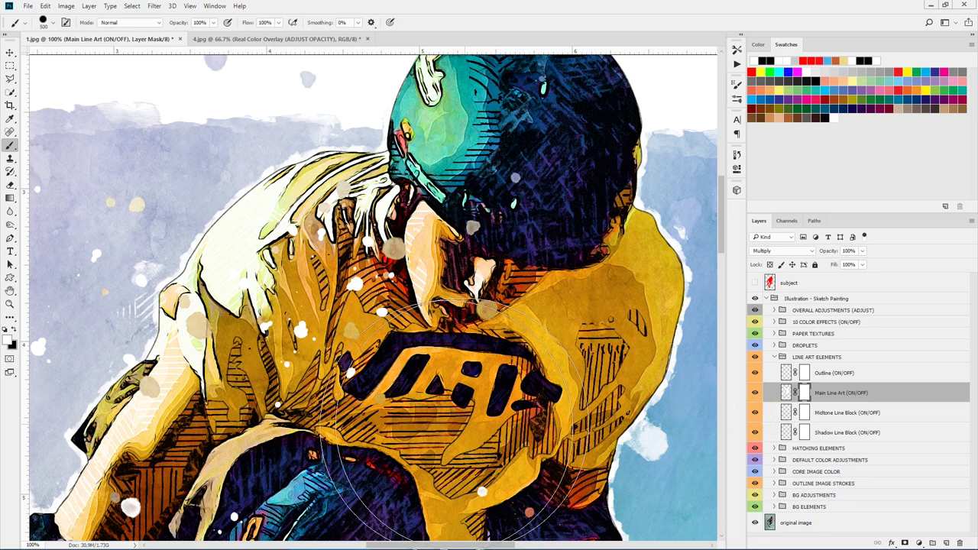
# Compare the Midtone Line Block and Shadow Line Block layers on and off, leave both visible and collapse the LINE ART ELEMENTS group.
pyautogui.click(756, 413)
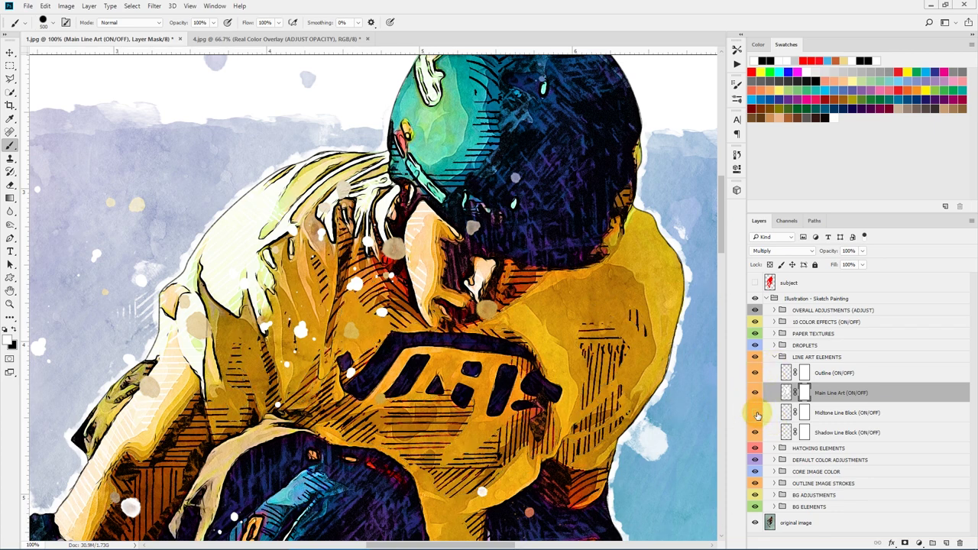
pyautogui.click(757, 413)
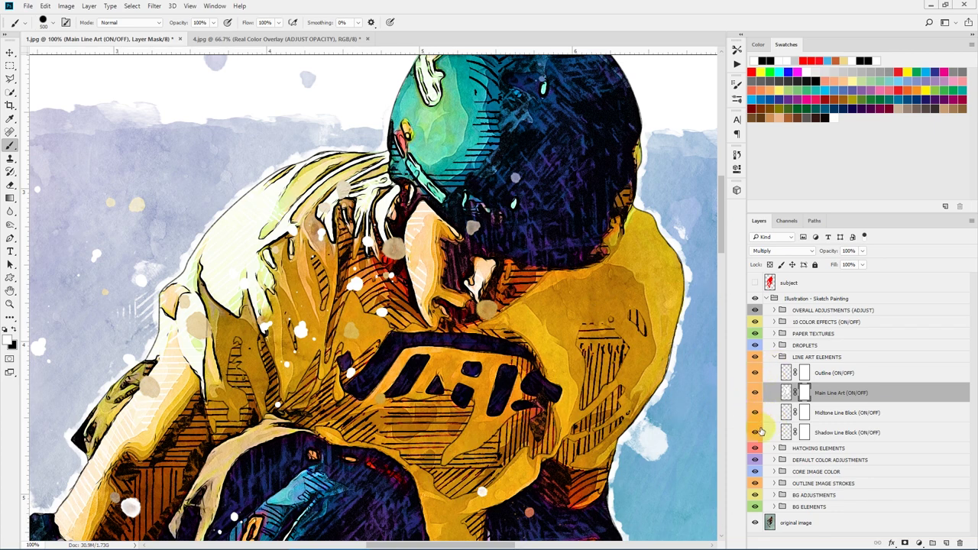
pyautogui.click(757, 432)
pyautogui.click(756, 433)
pyautogui.click(757, 432)
pyautogui.click(756, 433)
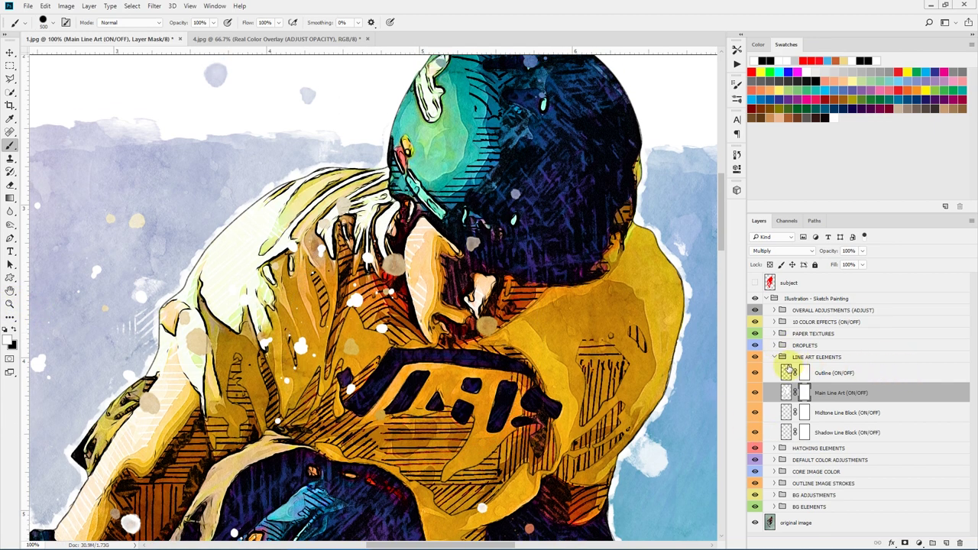
pyautogui.click(776, 357)
# Expand the DROPLETS group and check the Droplets Color 1 and Droplets Color 2 layers on and off with the image at 25% zoom.
pyautogui.click(774, 345)
pyautogui.scroll(-1, 838, 360)
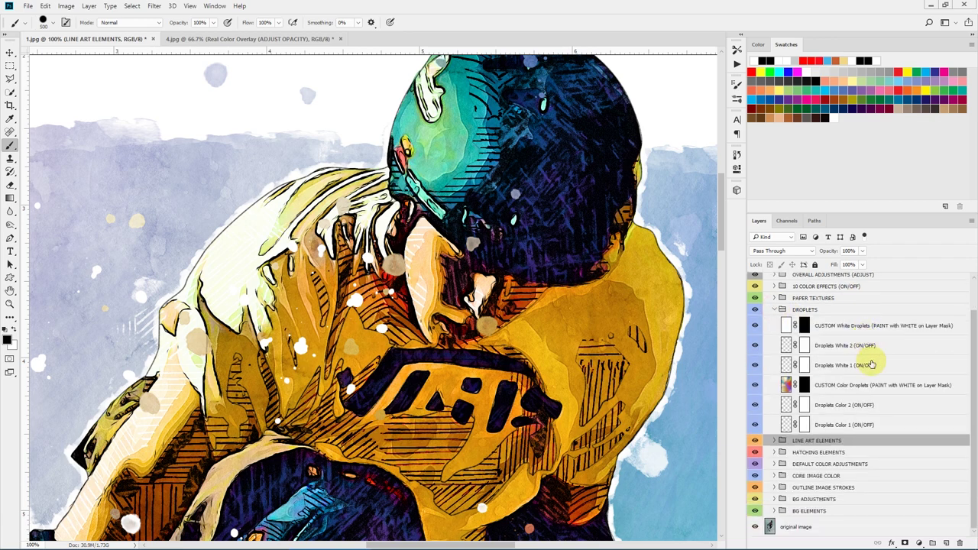
pyautogui.click(902, 421)
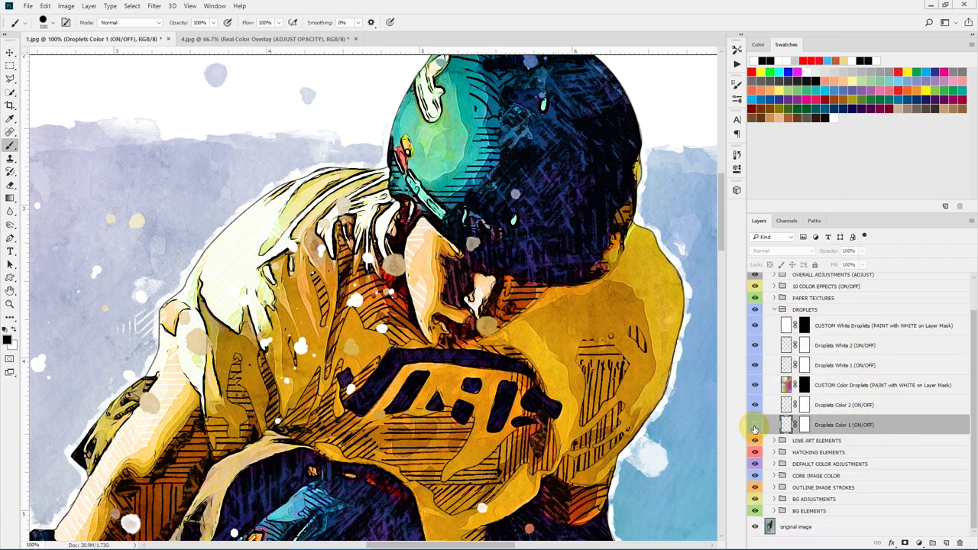
pyautogui.click(10, 303)
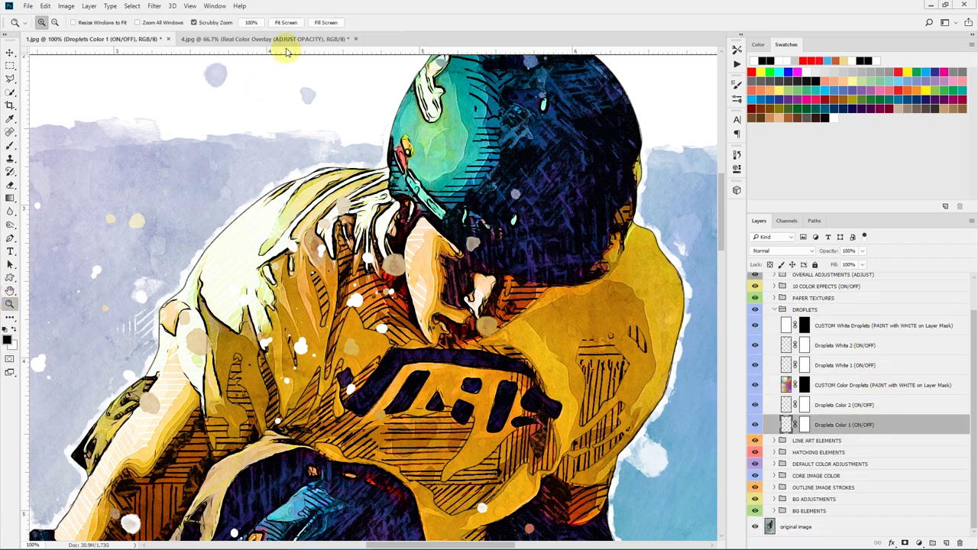
pyautogui.click(285, 22)
pyautogui.hotkey('ctrl', '+')
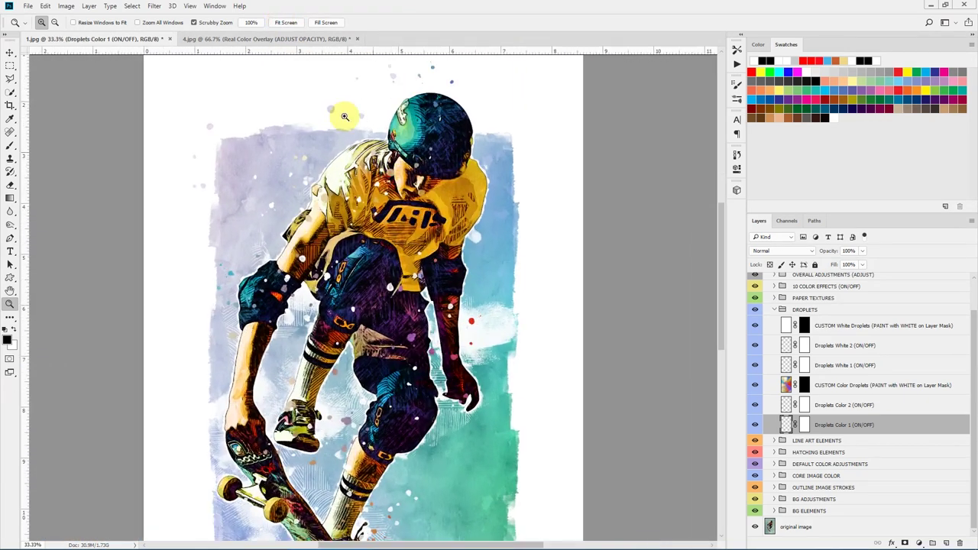
pyautogui.hotkey('ctrl', '-')
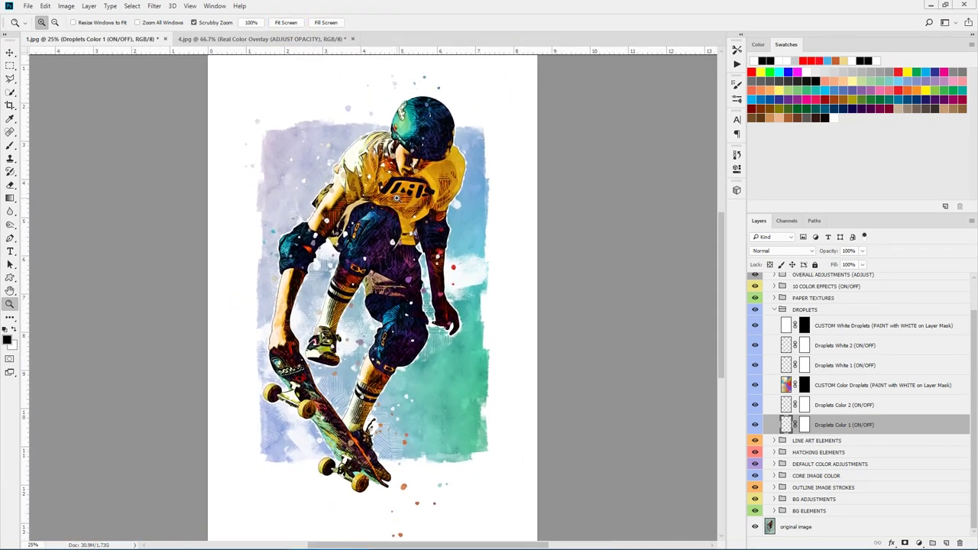
pyautogui.click(753, 425)
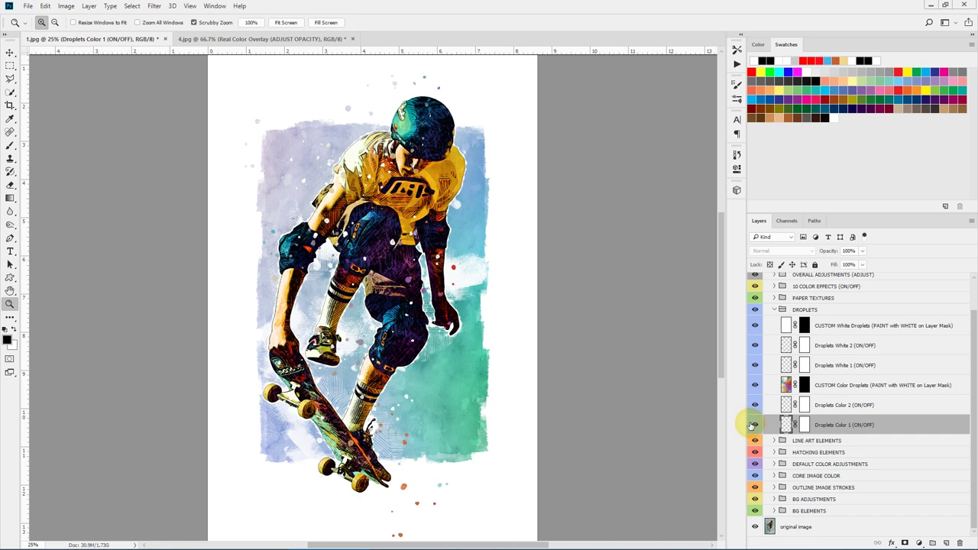
pyautogui.click(756, 404)
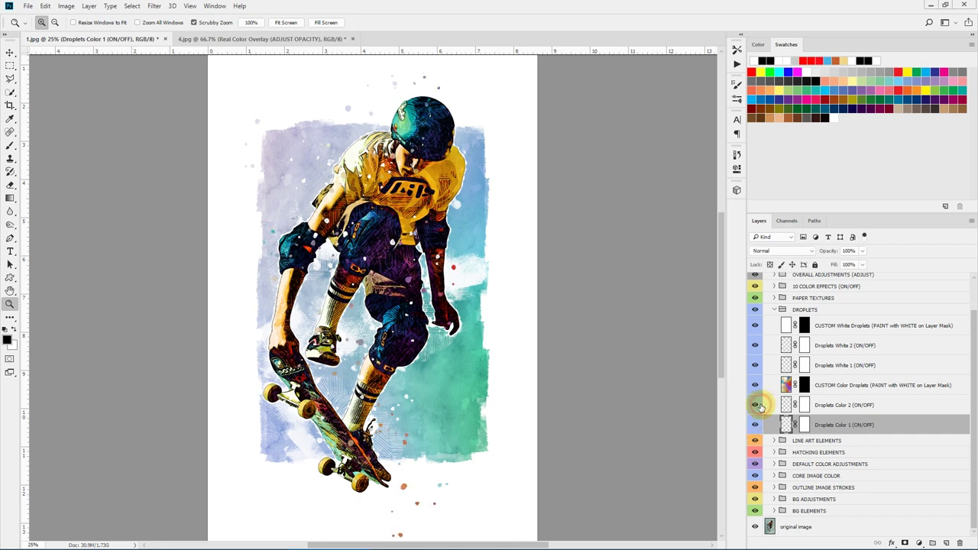
# Paint black on the Droplets Color 2 layer mask to hide its droplets over the skateboarder's legs.
pyautogui.click(803, 405)
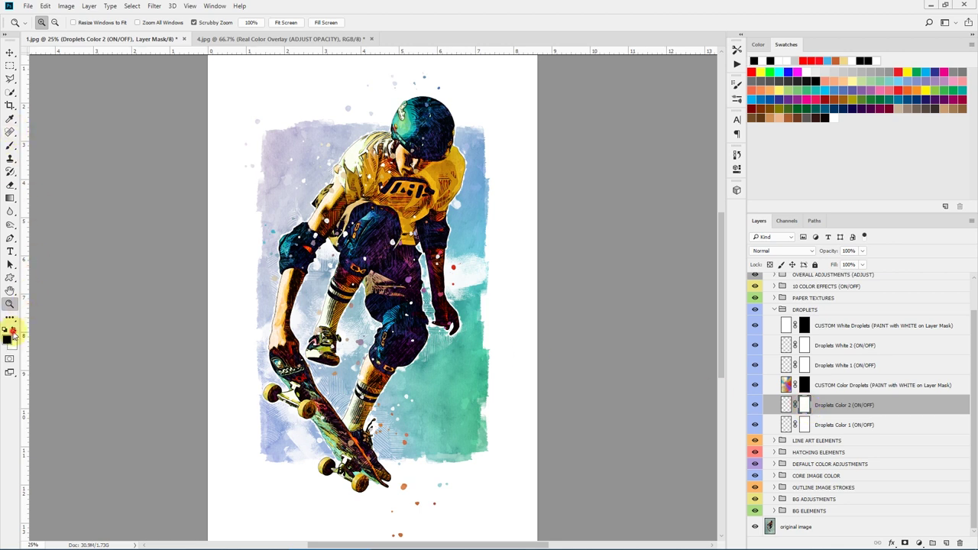
pyautogui.click(10, 145)
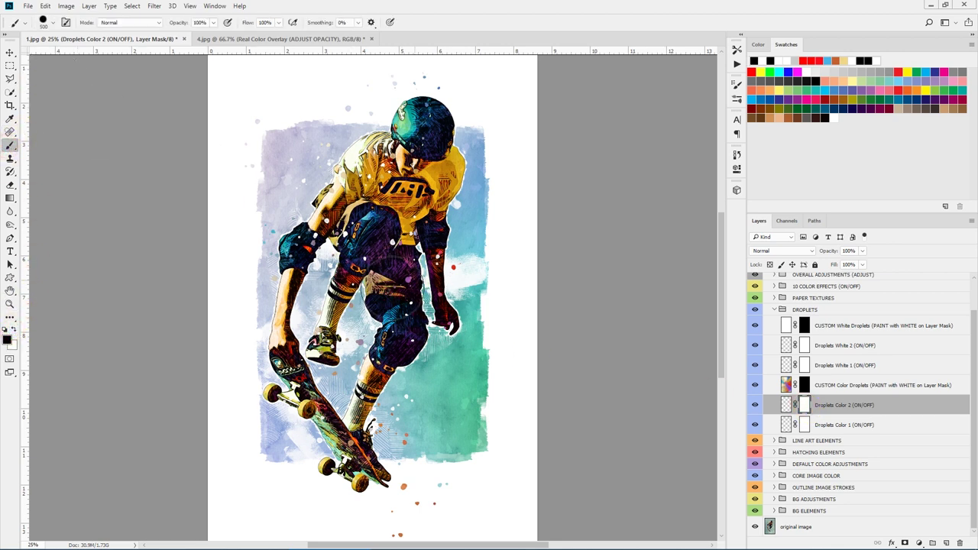
pyautogui.moveTo(327, 388); pyautogui.dragTo(417, 404)
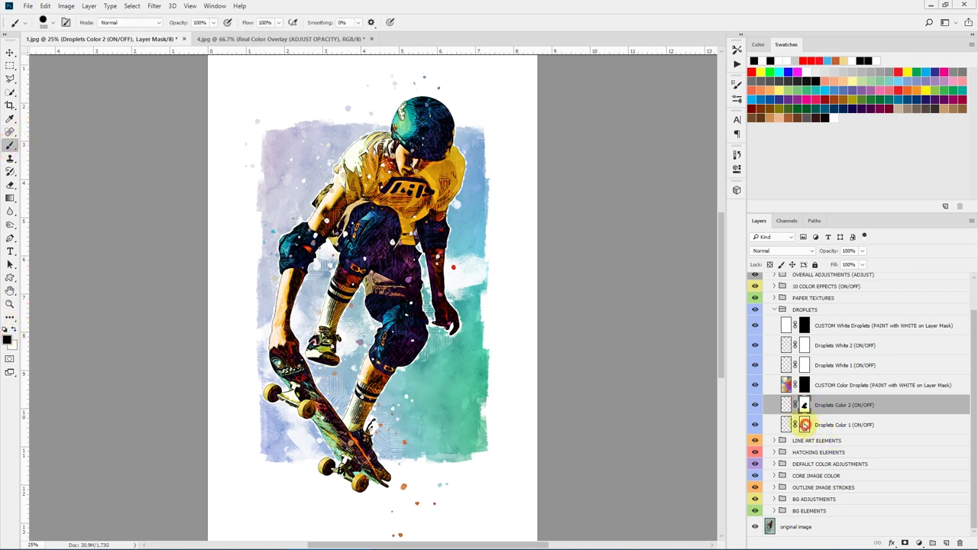
# Hide Droplets Color 1 droplets over the legs by painting its layer mask black, and bring part back with white.
pyautogui.click(804, 425)
pyautogui.moveTo(379, 282); pyautogui.dragTo(359, 336)
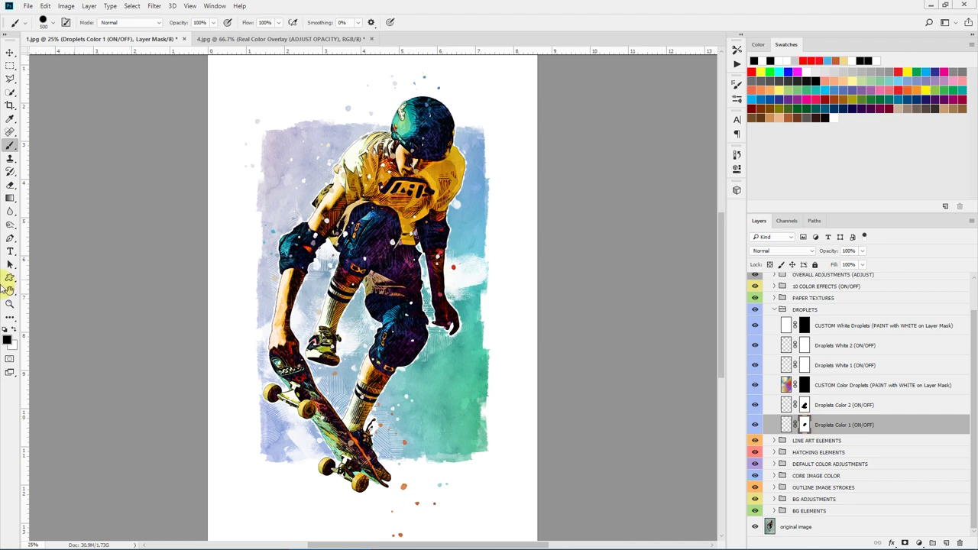
pyautogui.click(13, 329)
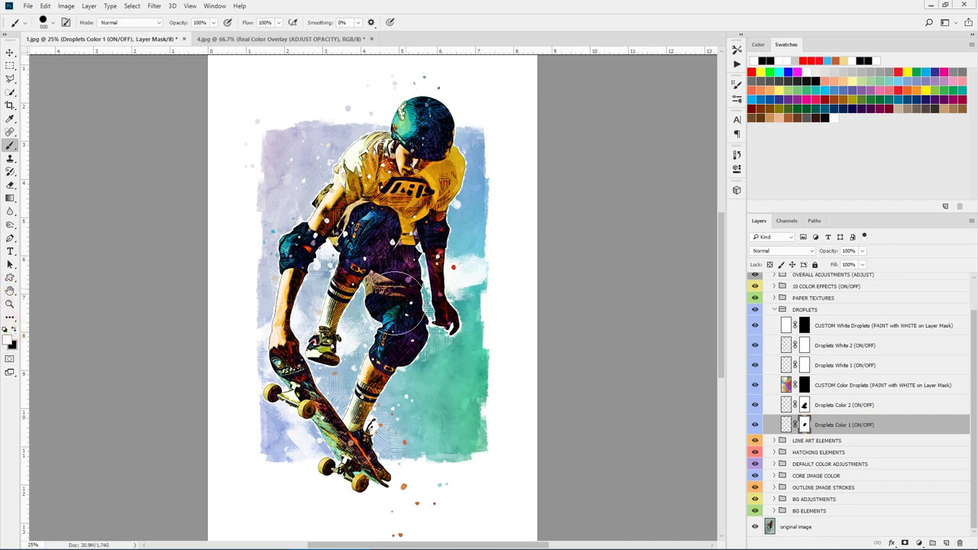
pyautogui.moveTo(389, 309)
pyautogui.mouseDown()
pyautogui.moveTo(363, 309)
pyautogui.moveTo(382, 306)
pyautogui.mouseUp()
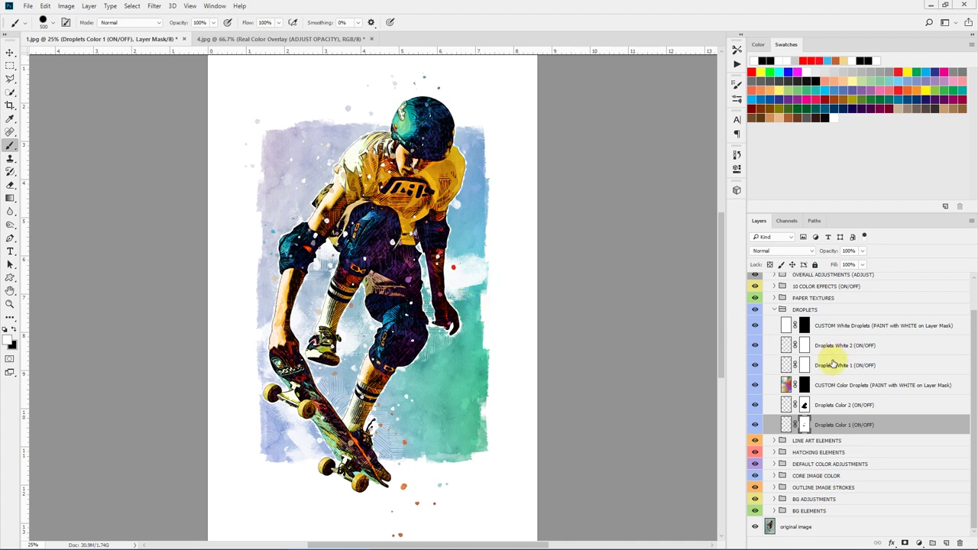
# Paint white on the CUSTOM Color Droplets layer mask with the Illustration-br-7 brush to add colored droplets on both sides of the skateboarder.
pyautogui.click(837, 391)
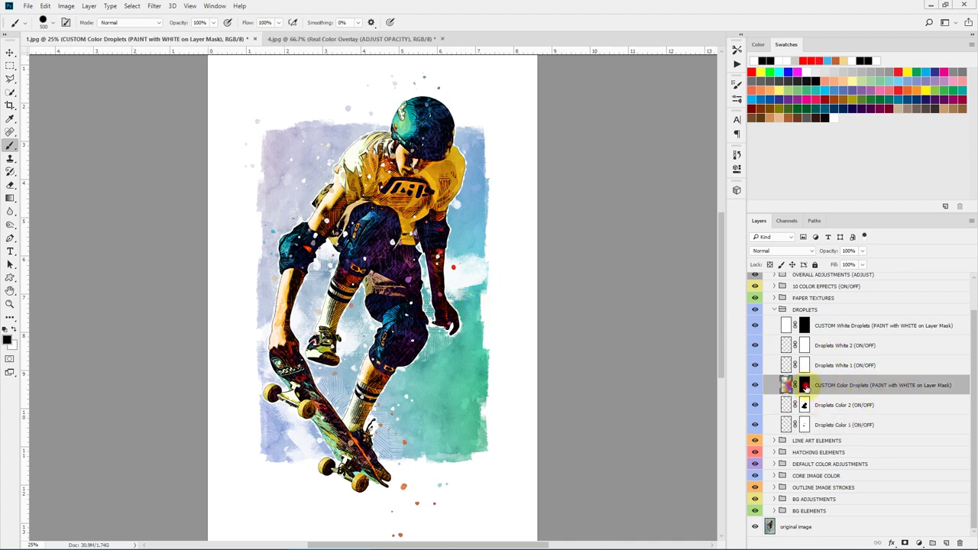
pyautogui.click(804, 386)
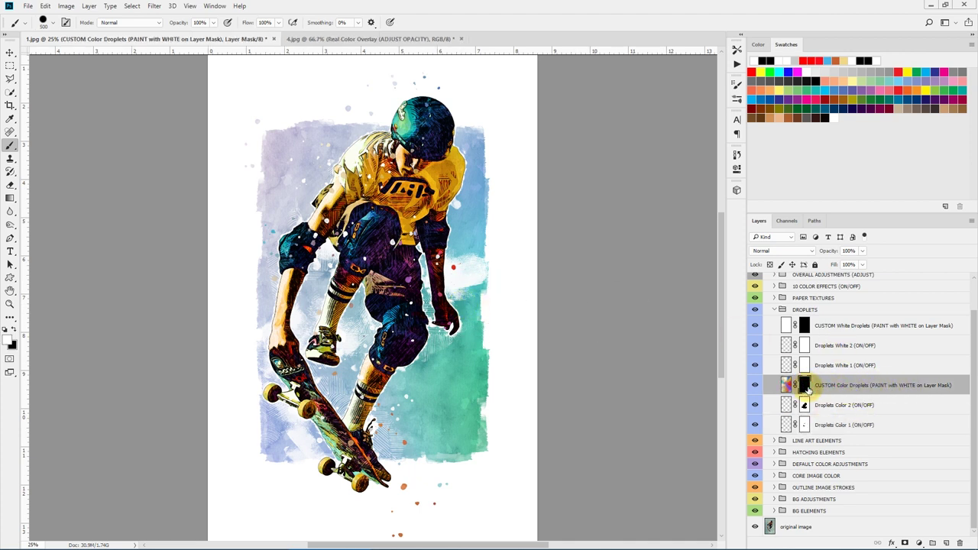
pyautogui.click(52, 25)
pyautogui.click(182, 445)
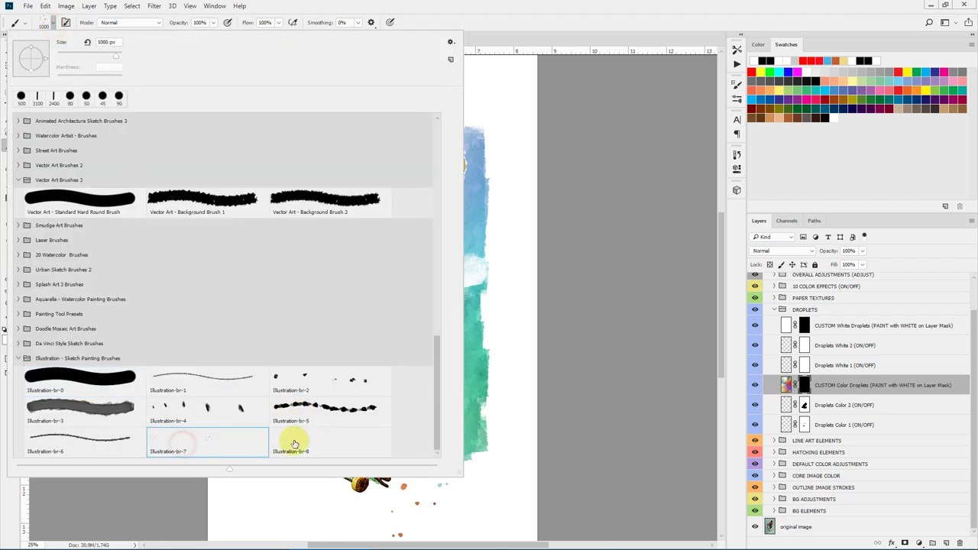
pyautogui.click(314, 443)
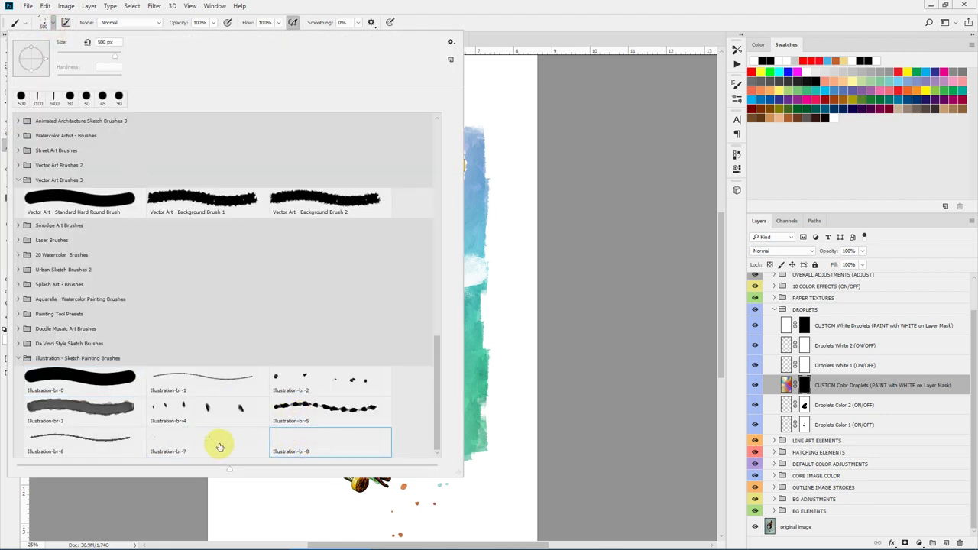
pyautogui.doubleClick(158, 436)
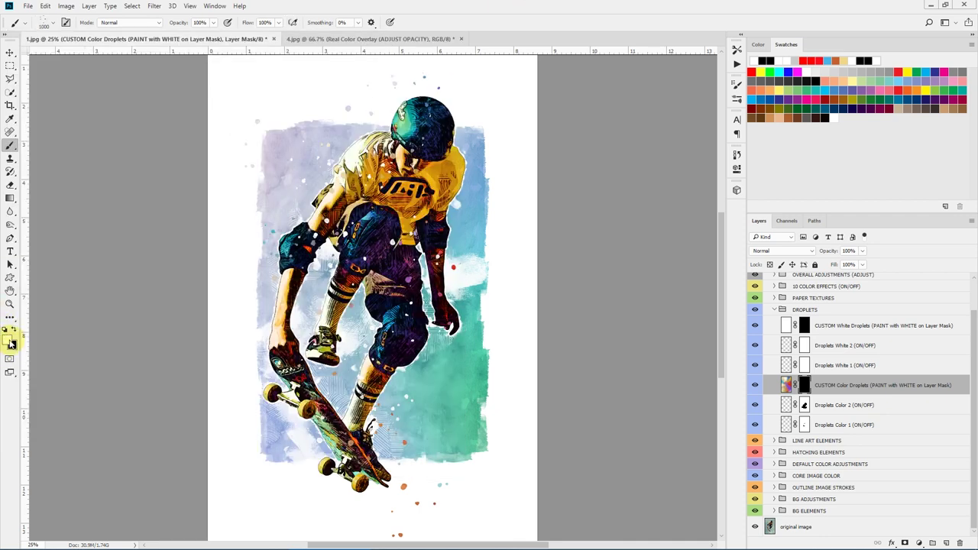
pyautogui.moveTo(481, 162)
pyautogui.mouseDown()
pyautogui.moveTo(496, 341)
pyautogui.moveTo(432, 428)
pyautogui.mouseUp()
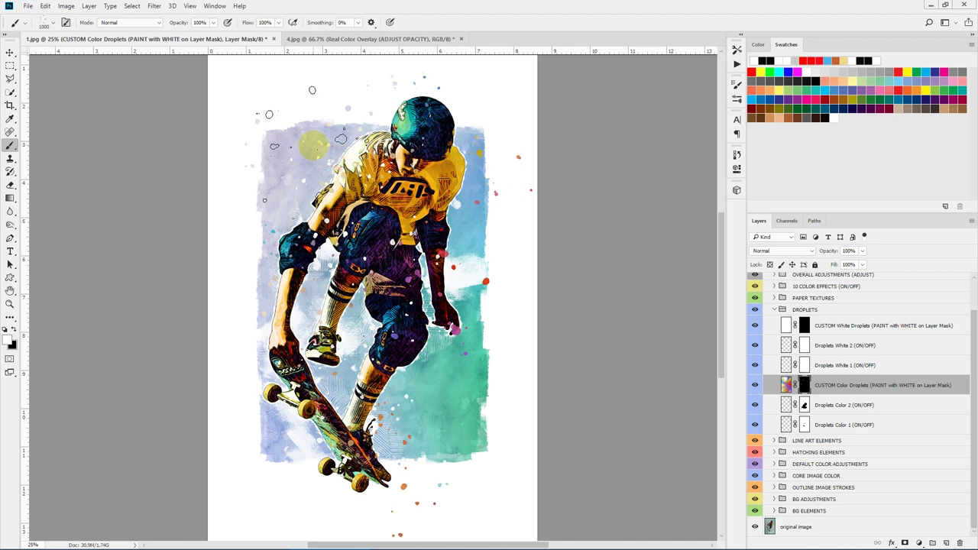
pyautogui.moveTo(313, 146); pyautogui.dragTo(282, 227)
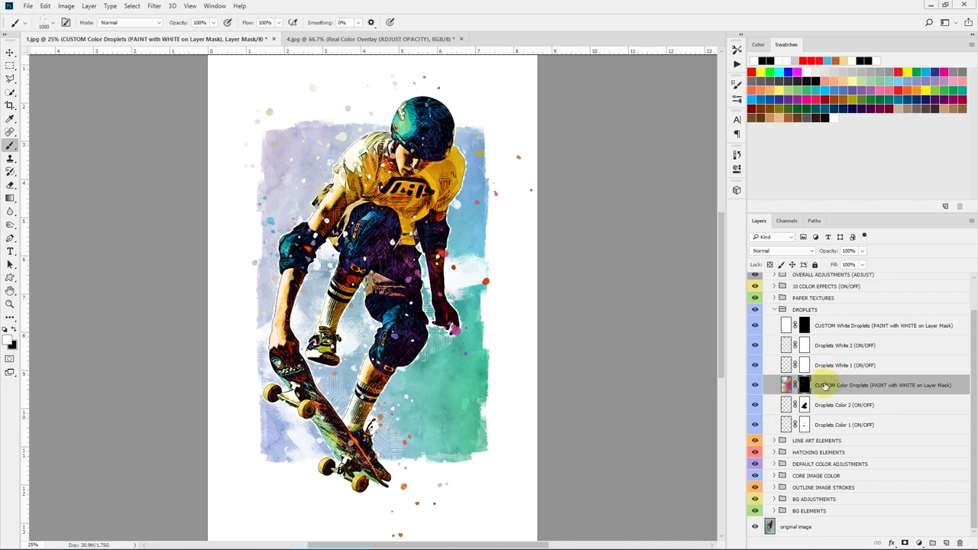
# Hide the CUSTOM Color Droplets layer and check the Droplets White 1 and Droplets White 2 layers on and off.
pyautogui.click(755, 385)
pyautogui.click(848, 366)
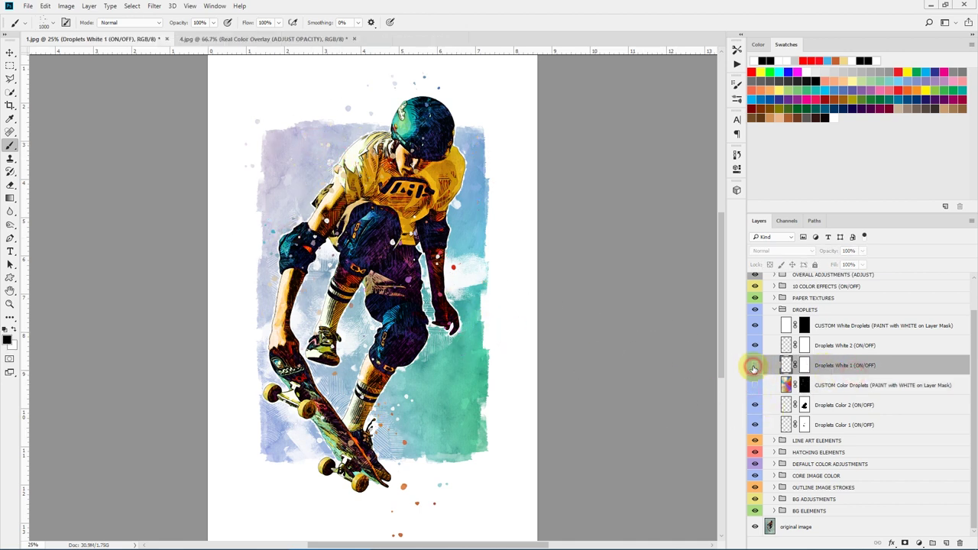
pyautogui.click(754, 346)
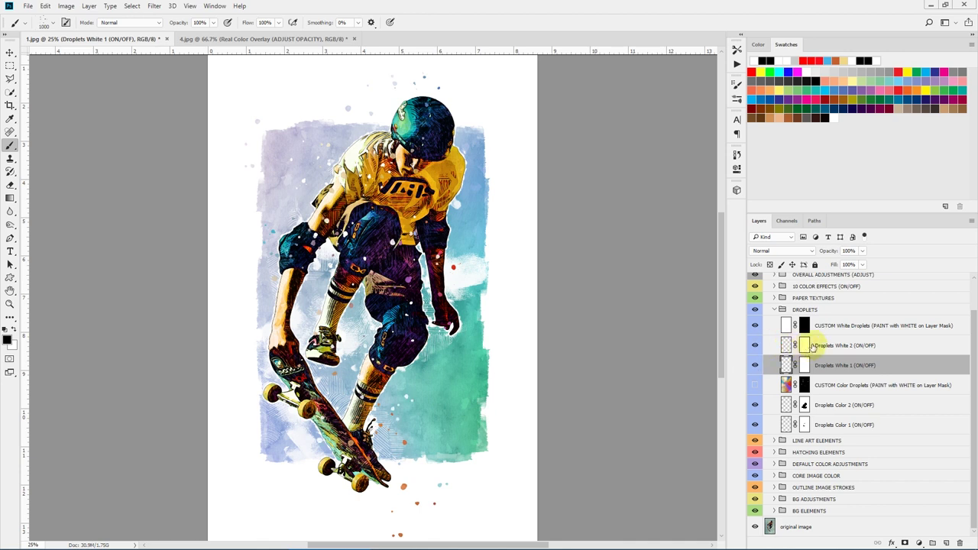
# Paint white on the CUSTOM White Droplets layer mask beside the skateboarder's legs, and collapse the DROPLETS group.
pyautogui.click(848, 325)
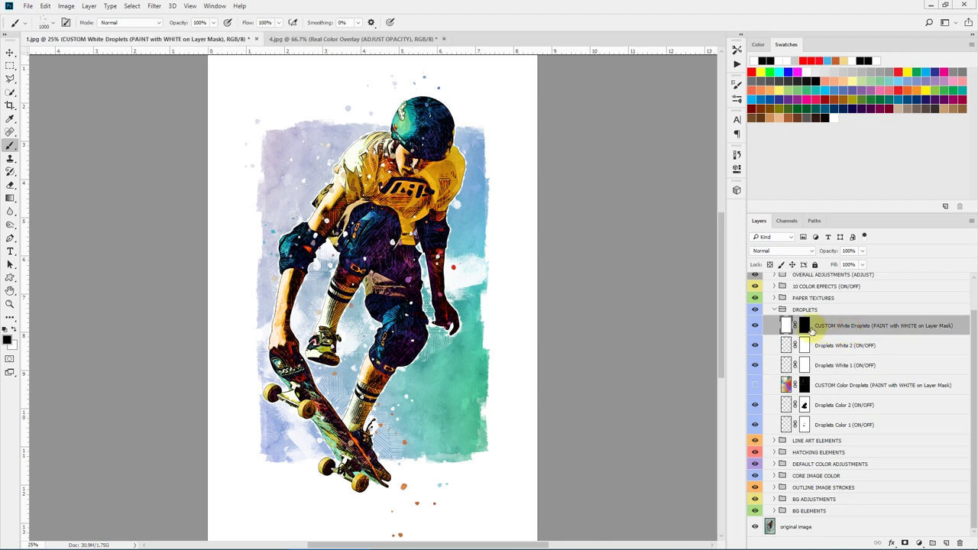
pyautogui.click(804, 326)
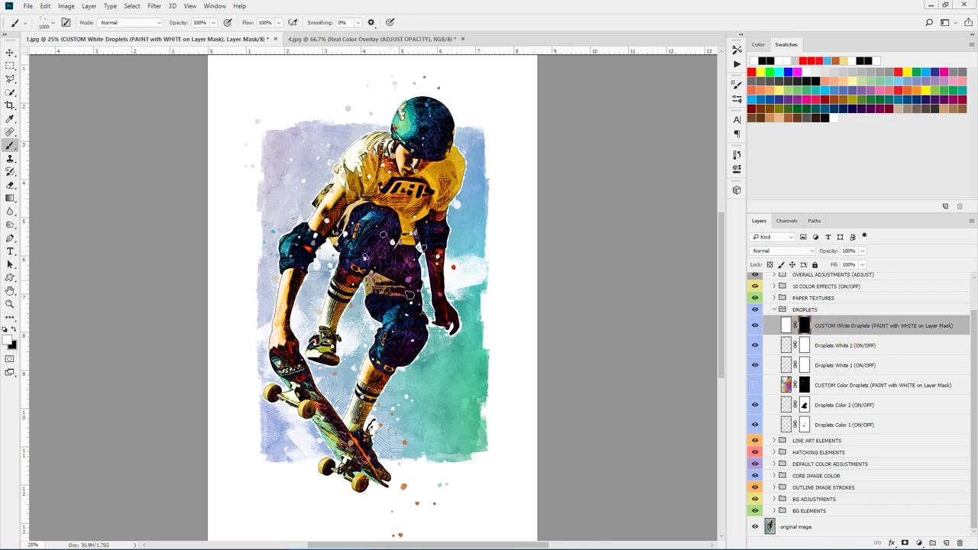
pyautogui.click(476, 371)
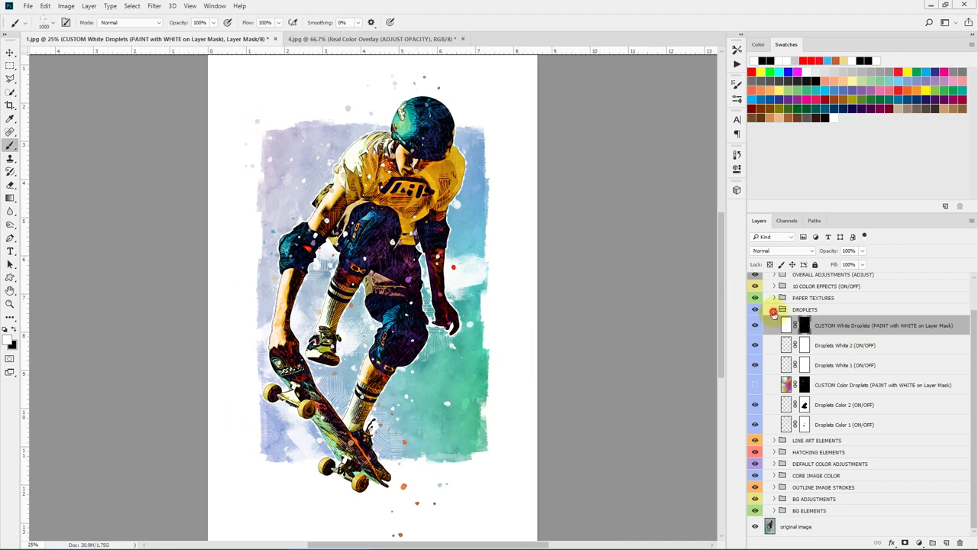
pyautogui.click(773, 311)
# Preview Paper Texture 1 and Paper Texture 2 on the image at 66.7% zoom, leaving both hidden and the PAPER TEXTURES group collapsed.
pyautogui.click(813, 334)
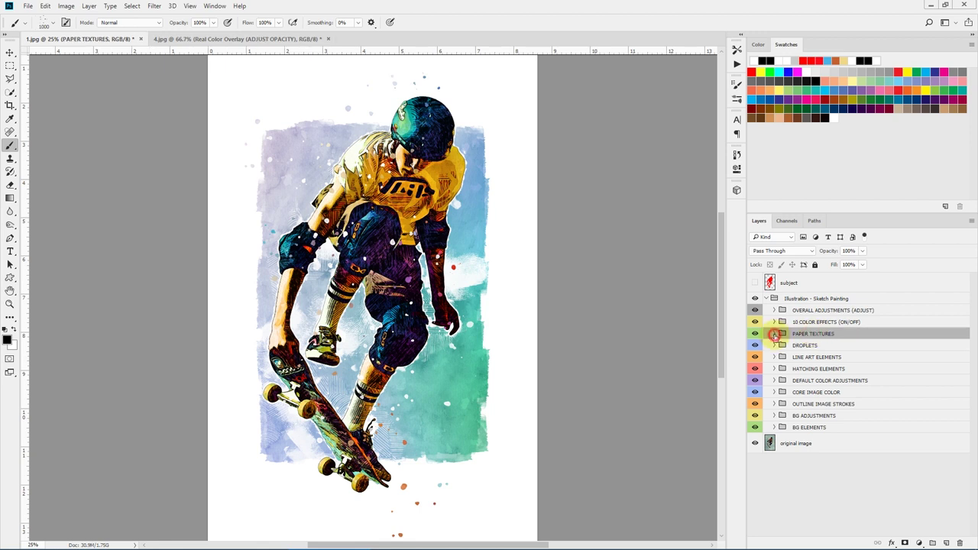
pyautogui.click(774, 334)
pyautogui.click(755, 371)
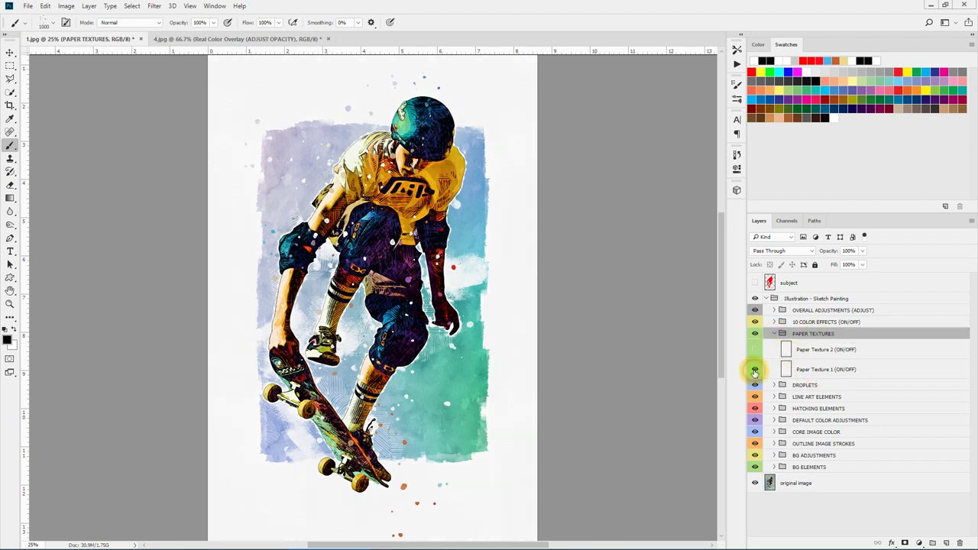
pyautogui.click(10, 304)
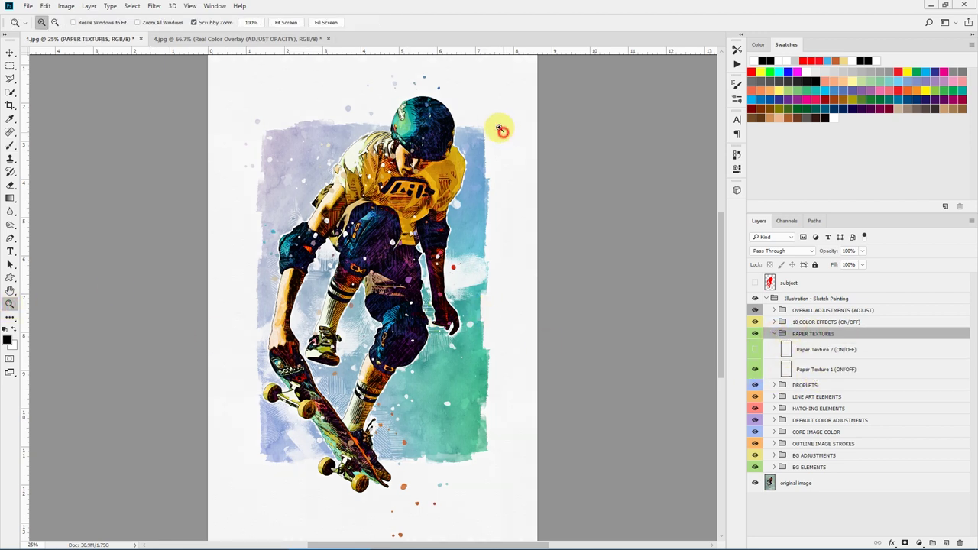
pyautogui.click(472, 114)
pyautogui.click(460, 109)
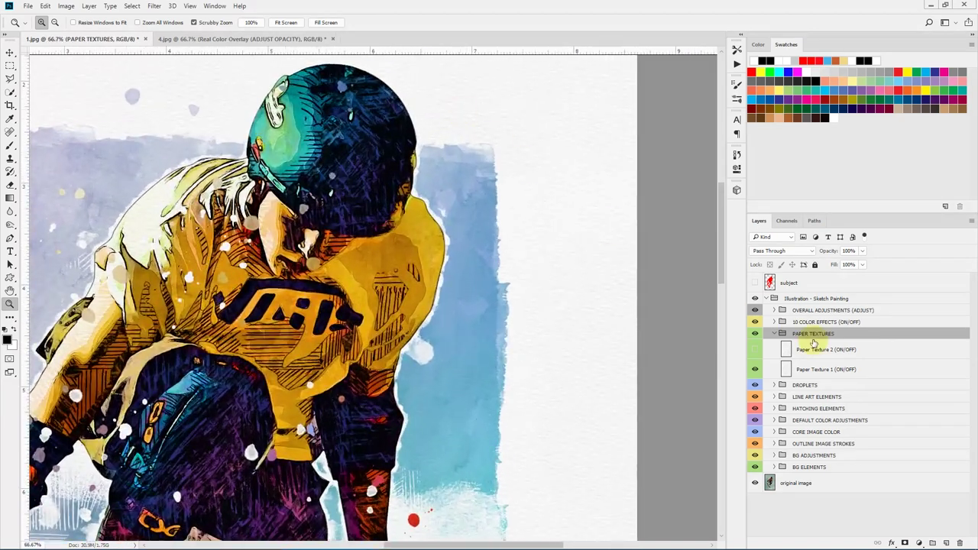
pyautogui.click(755, 351)
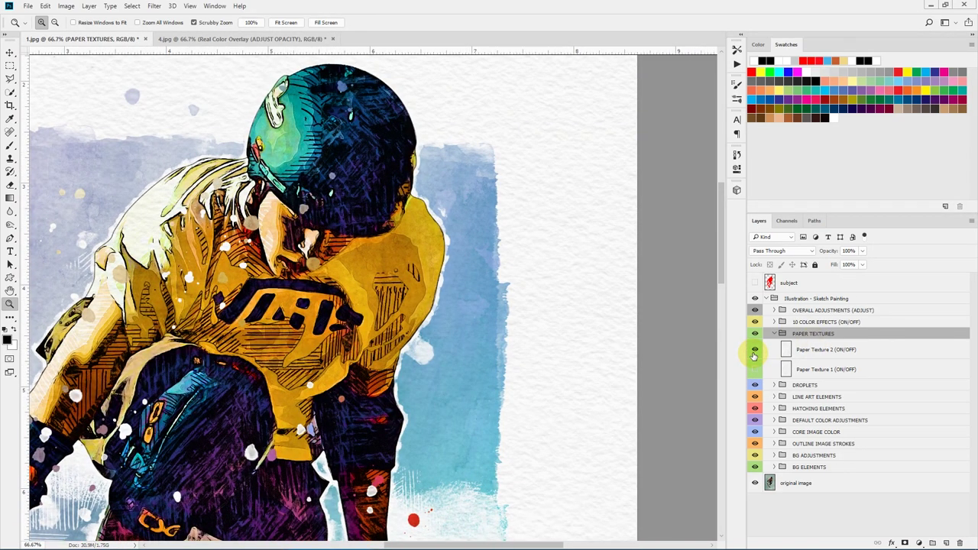
pyautogui.click(761, 350)
pyautogui.click(774, 334)
# Expand the 10 COLOR EFFECTS group and preview Color Effects 01 to 03 one at a time with the image at 33.3% zoom.
pyautogui.click(818, 322)
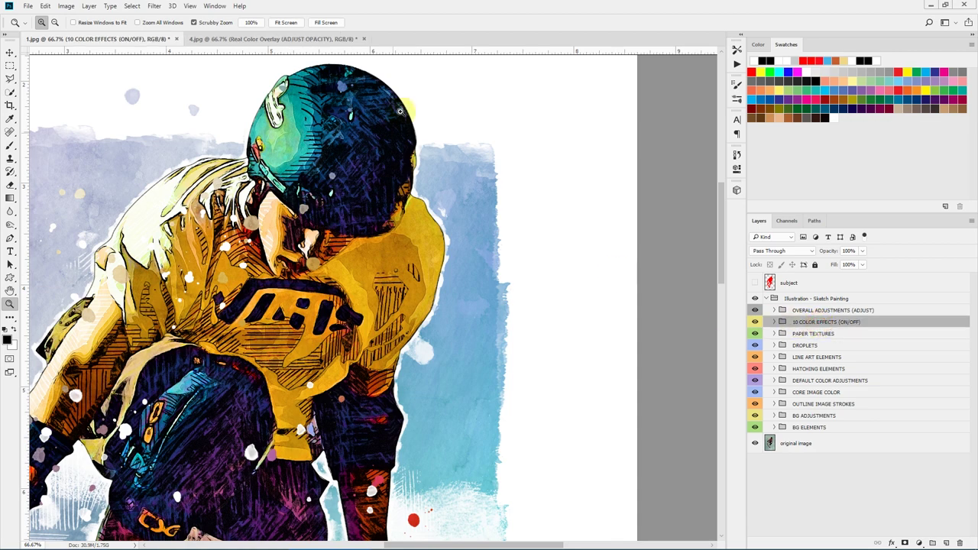
pyautogui.click(286, 22)
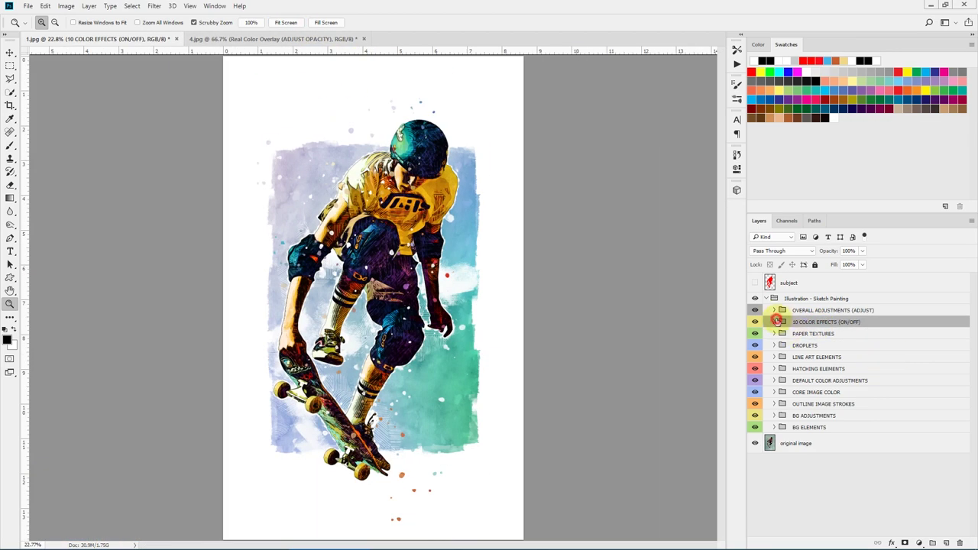
pyautogui.click(774, 322)
pyautogui.scroll(-3, 891, 436)
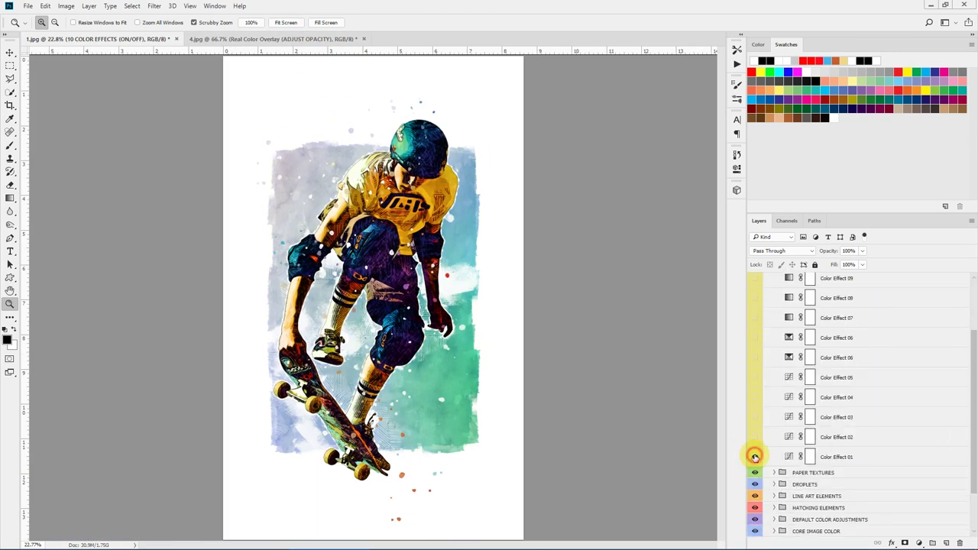
pyautogui.click(391, 233)
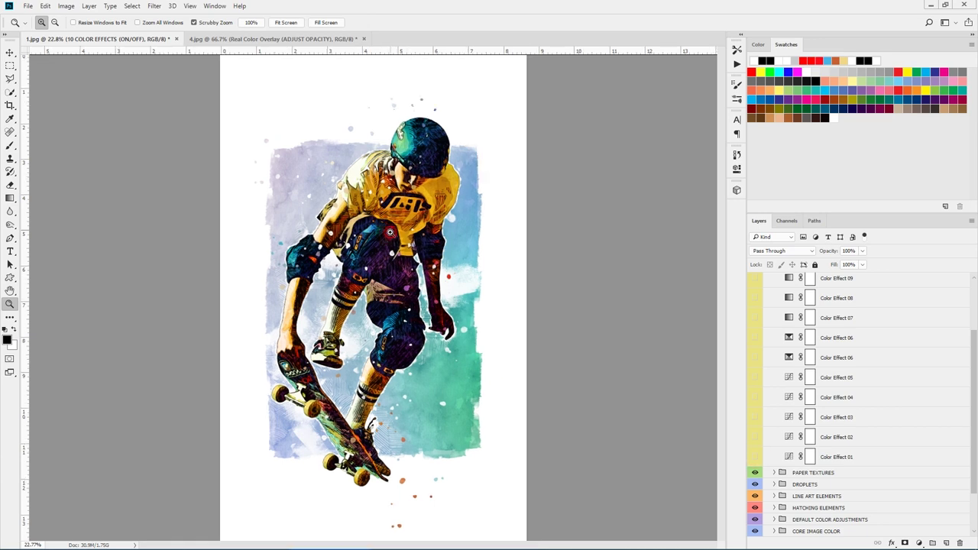
pyautogui.click(412, 245)
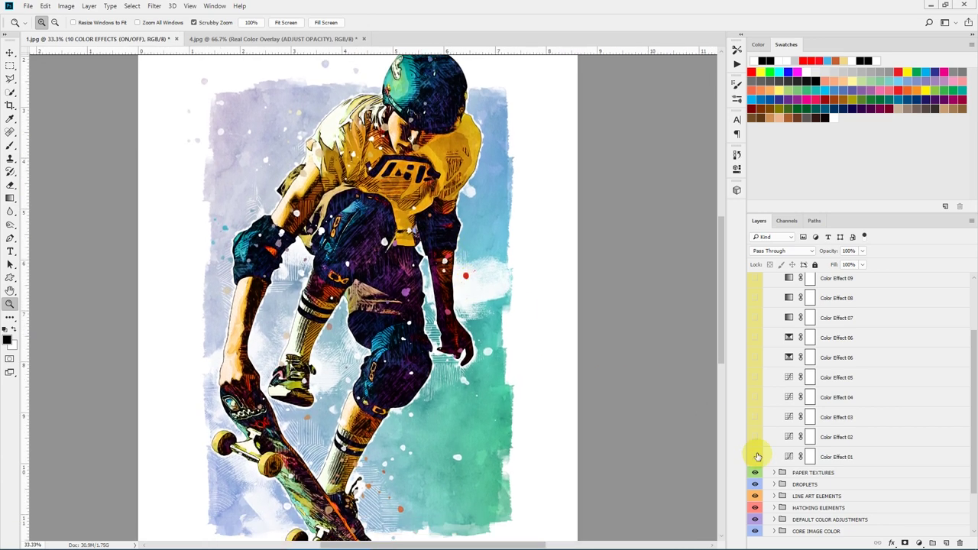
pyautogui.click(755, 457)
pyautogui.click(756, 436)
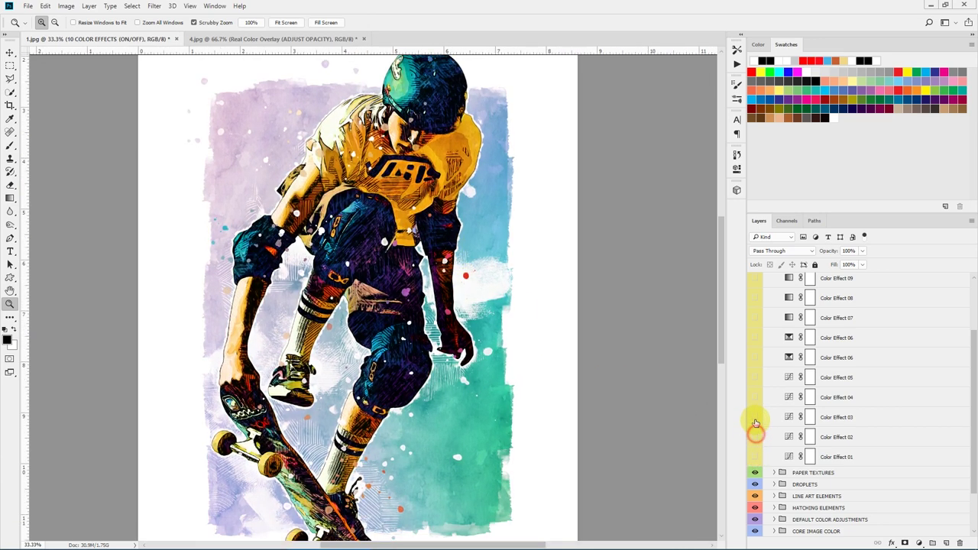
pyautogui.click(754, 417)
# Preview Color Effects 06, 07, 08 and 10 individually, leaving them hidden and the 10 COLOR EFFECTS group collapsed.
pyautogui.click(754, 340)
pyautogui.click(755, 318)
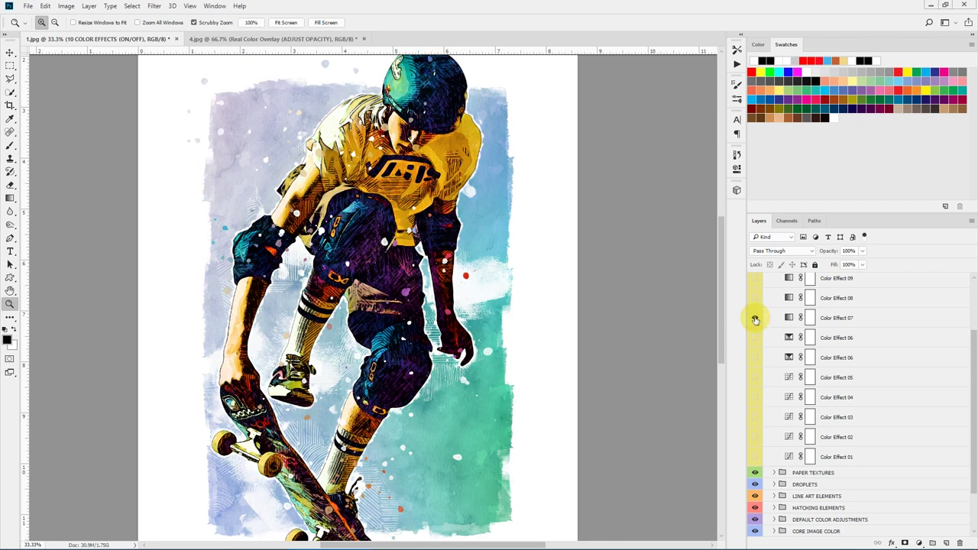
pyautogui.click(755, 318)
pyautogui.click(755, 298)
pyautogui.scroll(3, 810, 347)
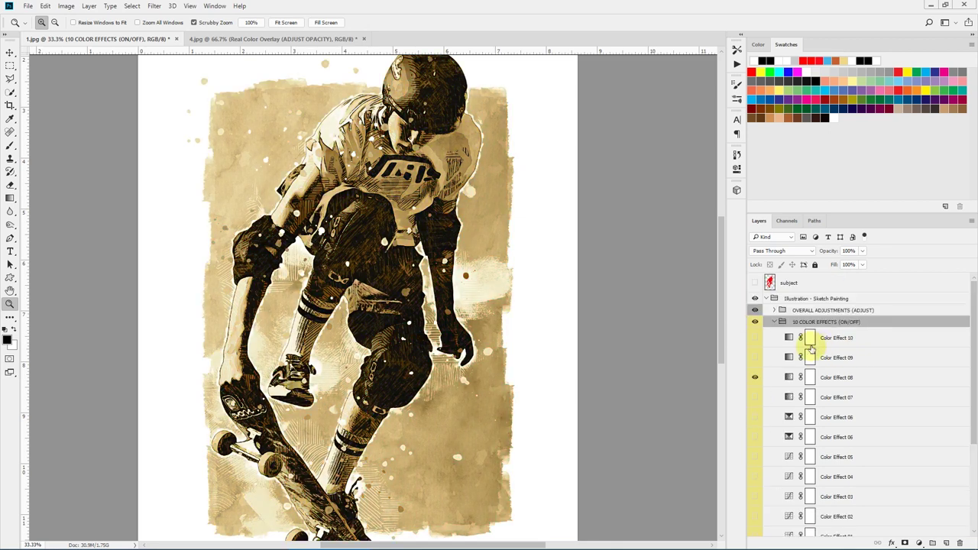
pyautogui.click(755, 377)
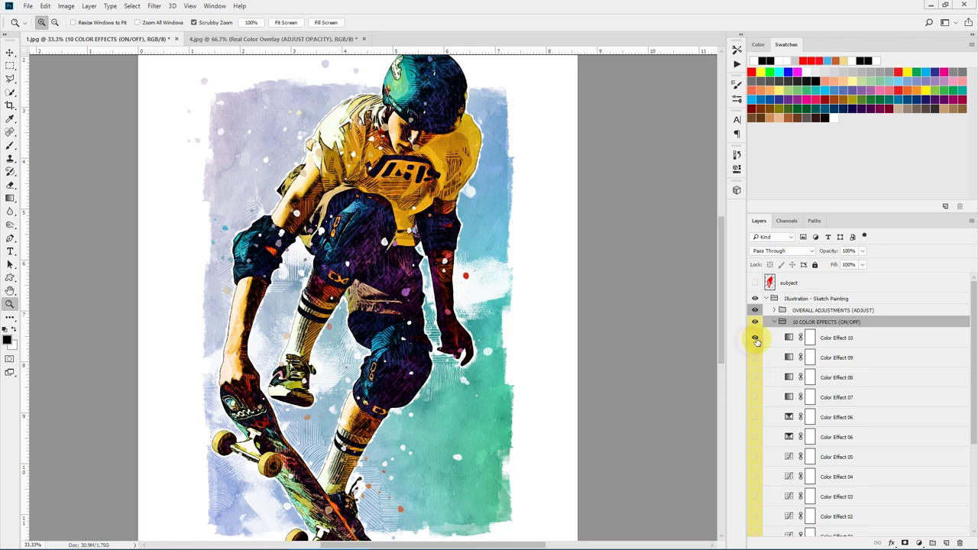
pyautogui.click(755, 338)
pyautogui.click(754, 338)
pyautogui.click(774, 322)
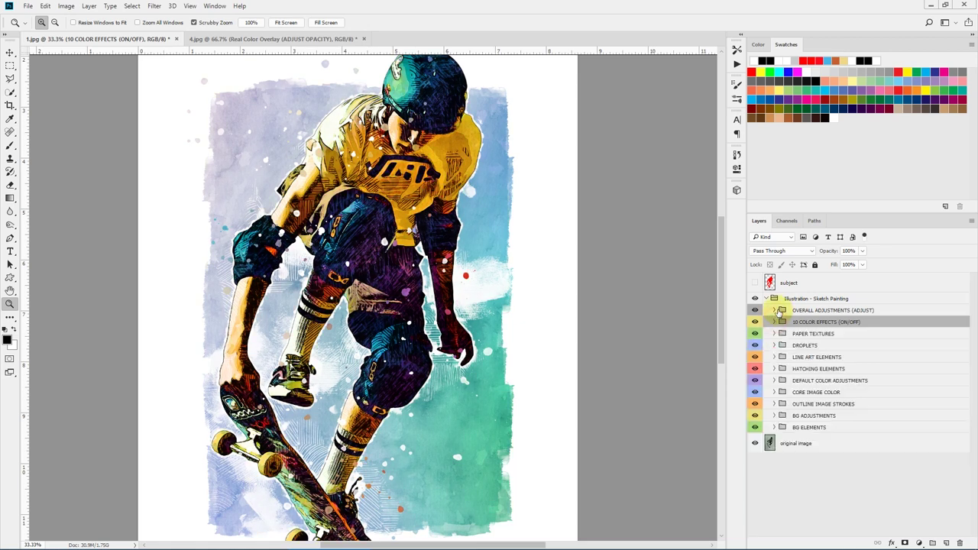
# Expand the OVERALL ADJUSTMENTS group, set Overall Brightness/Contrast to a brightness of 29, and hide that layer.
pyautogui.click(774, 310)
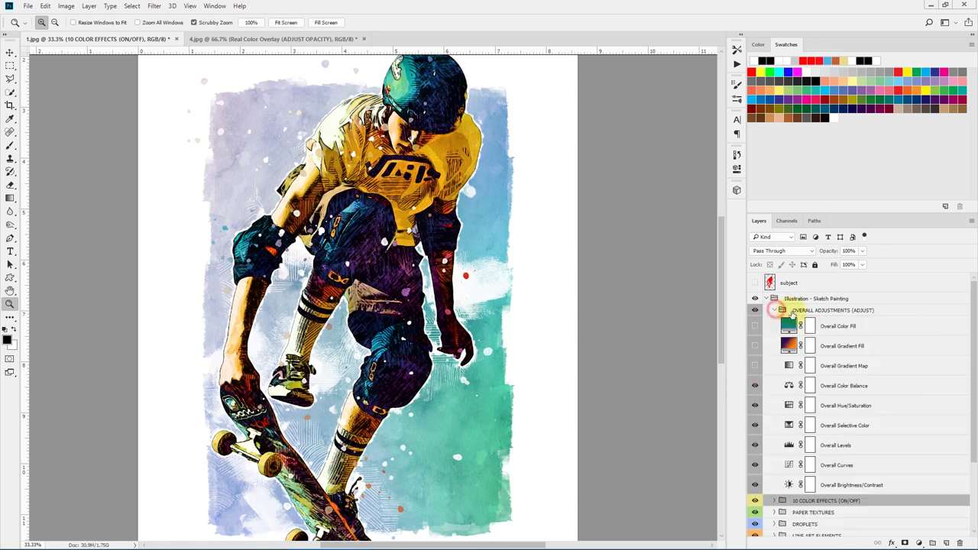
pyautogui.doubleClick(789, 486)
pyautogui.moveTo(649, 210)
pyautogui.mouseDown()
pyautogui.moveTo(681, 207)
pyautogui.moveTo(661, 209)
pyautogui.mouseUp()
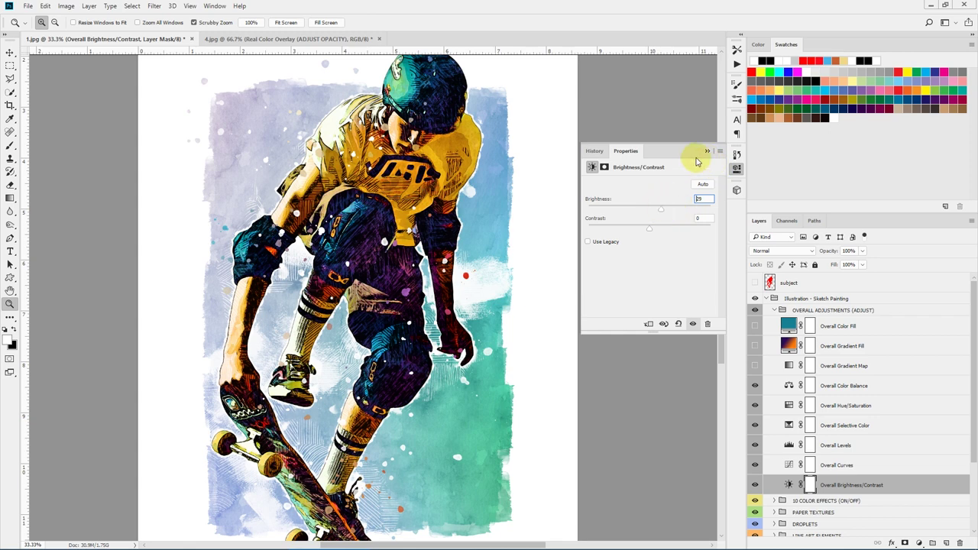
pyautogui.click(755, 486)
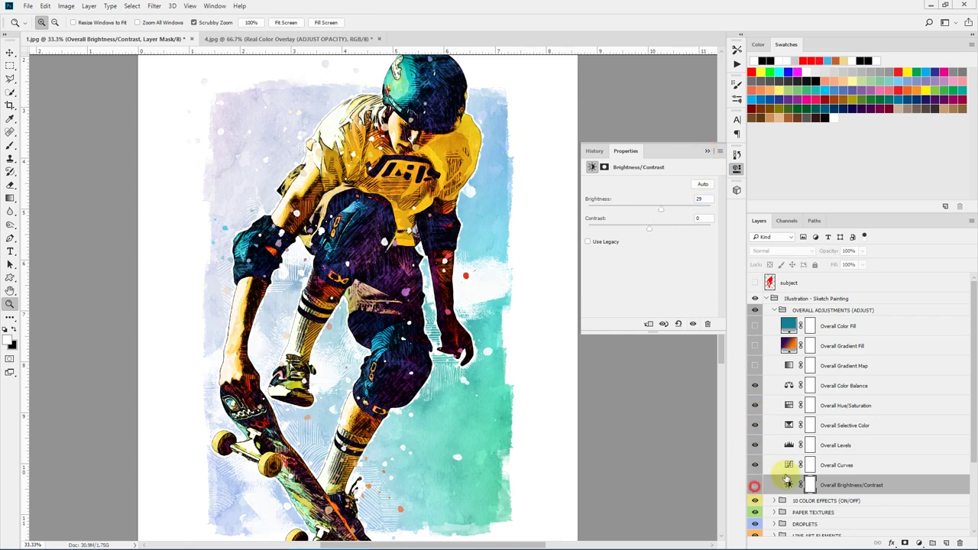
# Reshape the Blue channel curve of Overall Curves, lifting the shadows and lowering the highlights, and hide the layer.
pyautogui.click(788, 465)
pyautogui.click(642, 196)
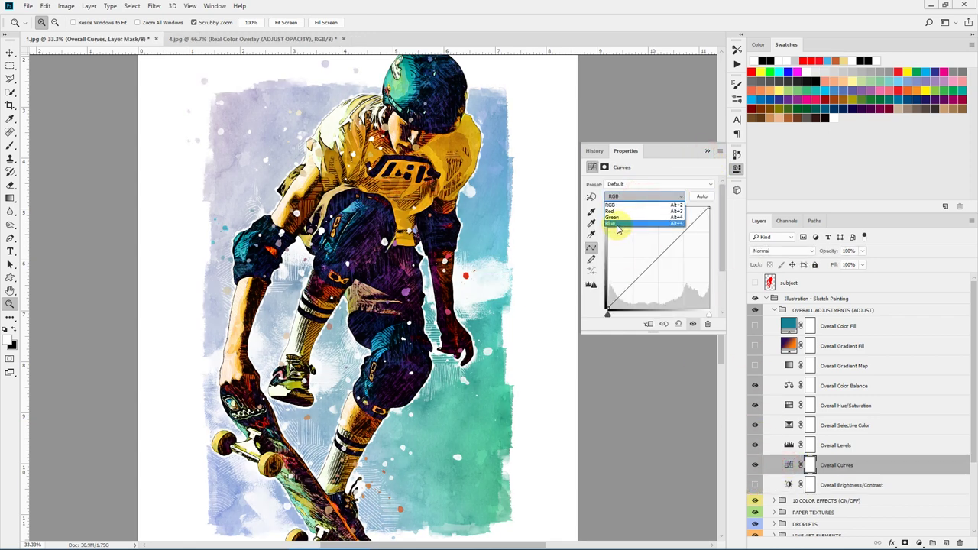
pyautogui.click(617, 222)
pyautogui.click(657, 258)
pyautogui.moveTo(677, 237); pyautogui.dragTo(682, 243)
pyautogui.moveTo(646, 274); pyautogui.dragTo(642, 269)
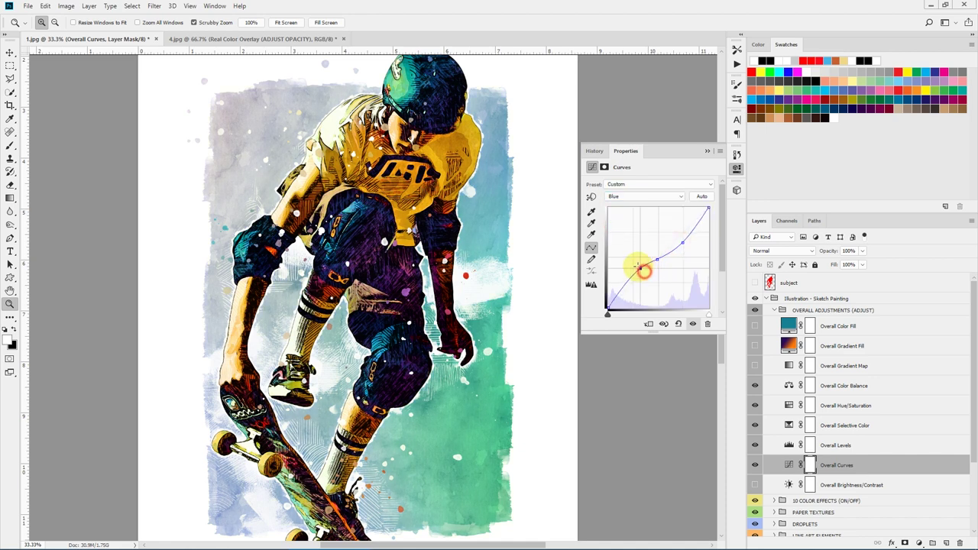
pyautogui.click(752, 465)
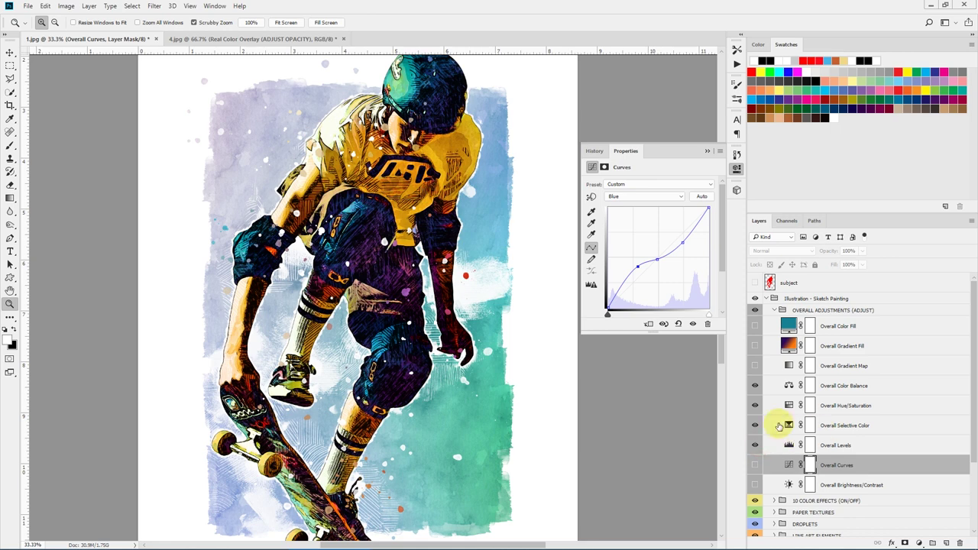
# Raise the cyan amount in Overall Selective Color, choose another color range, and hide the layer.
pyautogui.click(787, 425)
pyautogui.moveTo(649, 217); pyautogui.dragTo(682, 229)
pyautogui.click(648, 196)
pyautogui.click(628, 213)
pyautogui.click(706, 151)
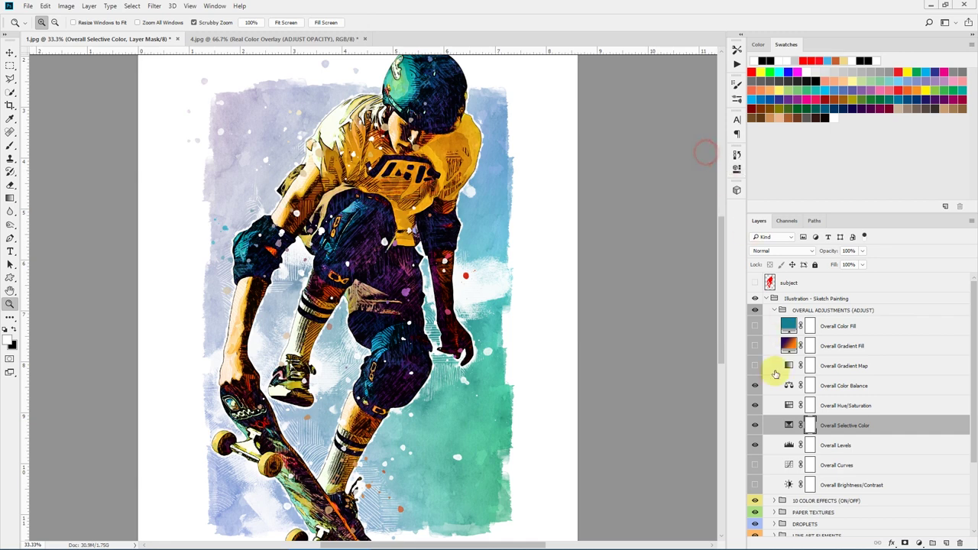
pyautogui.click(755, 425)
# Try a hue of -15 and a positive hue shift in Overall Hue/Saturation, and hide the layer.
pyautogui.click(791, 405)
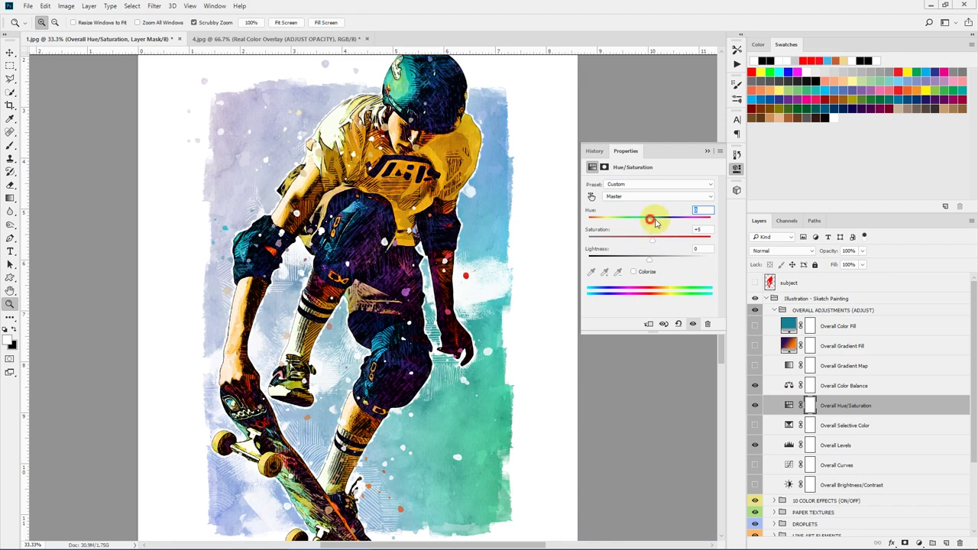
pyautogui.moveTo(650, 218)
pyautogui.mouseDown()
pyautogui.moveTo(668, 207)
pyautogui.moveTo(640, 218)
pyautogui.mouseUp()
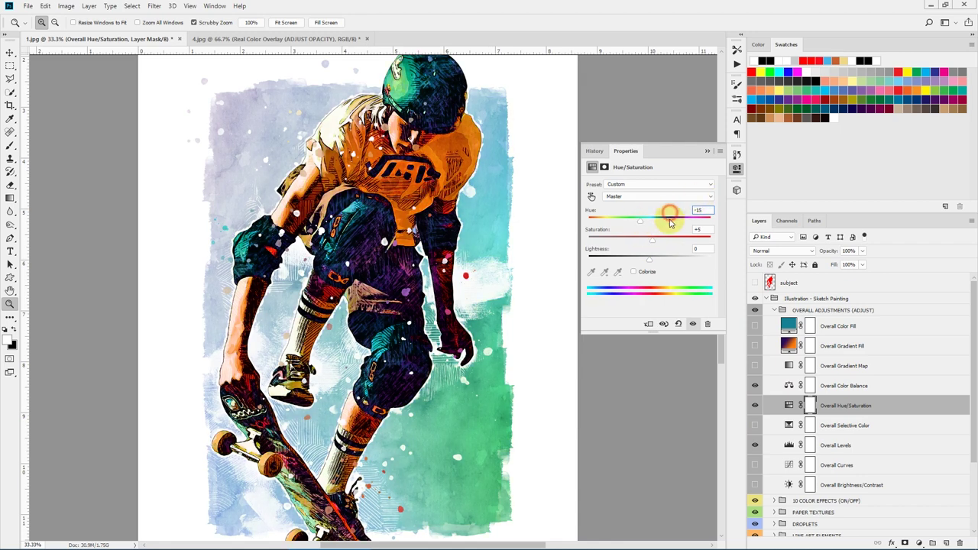
pyautogui.click(671, 217)
pyautogui.click(707, 150)
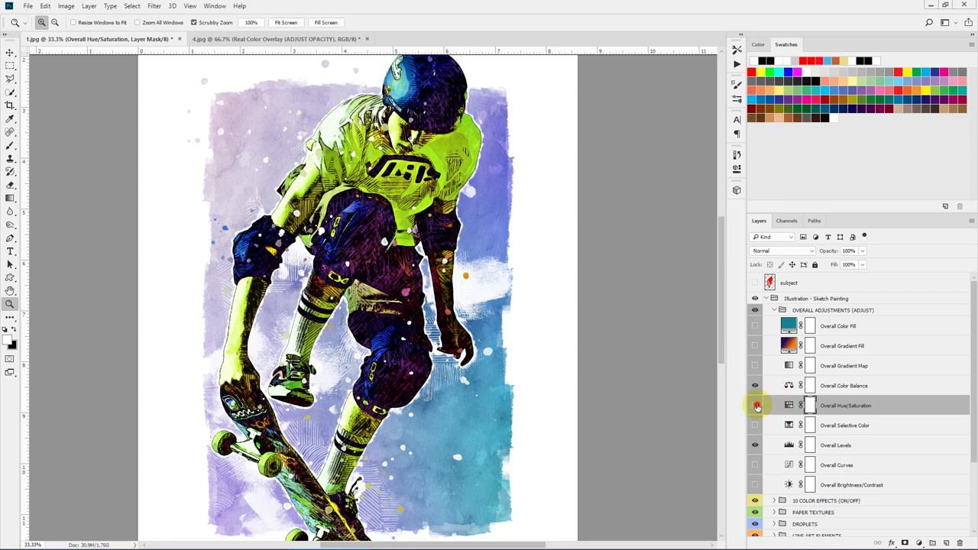
pyautogui.click(756, 406)
# Show Overall Gradient Map, try several gradient presets including Blue-Selenium 1, cancel the gradient change, and hide the layer.
pyautogui.click(883, 385)
pyautogui.click(883, 365)
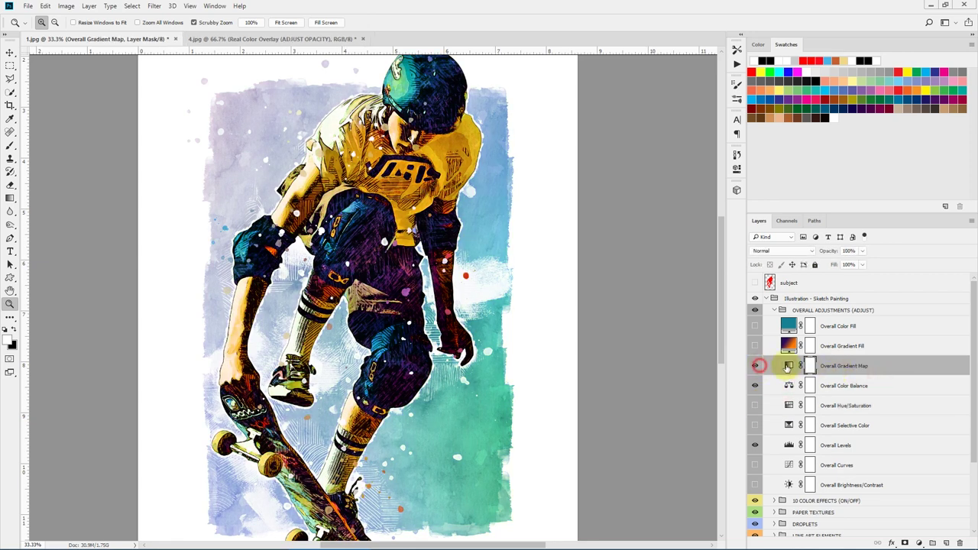
pyautogui.click(757, 365)
pyautogui.doubleClick(788, 365)
pyautogui.click(637, 191)
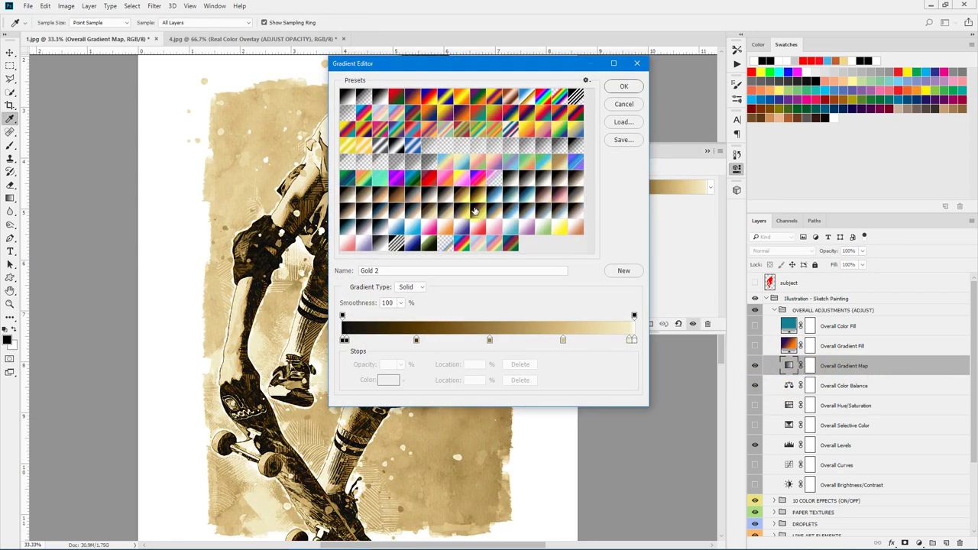
pyautogui.click(481, 216)
pyautogui.moveTo(495, 65); pyautogui.dragTo(755, 84)
pyautogui.click(790, 236)
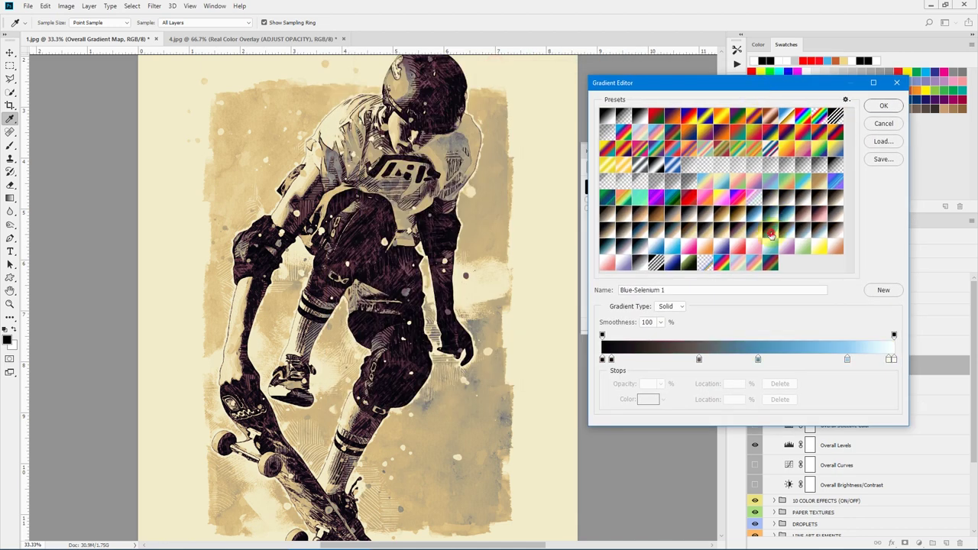
pyautogui.click(883, 123)
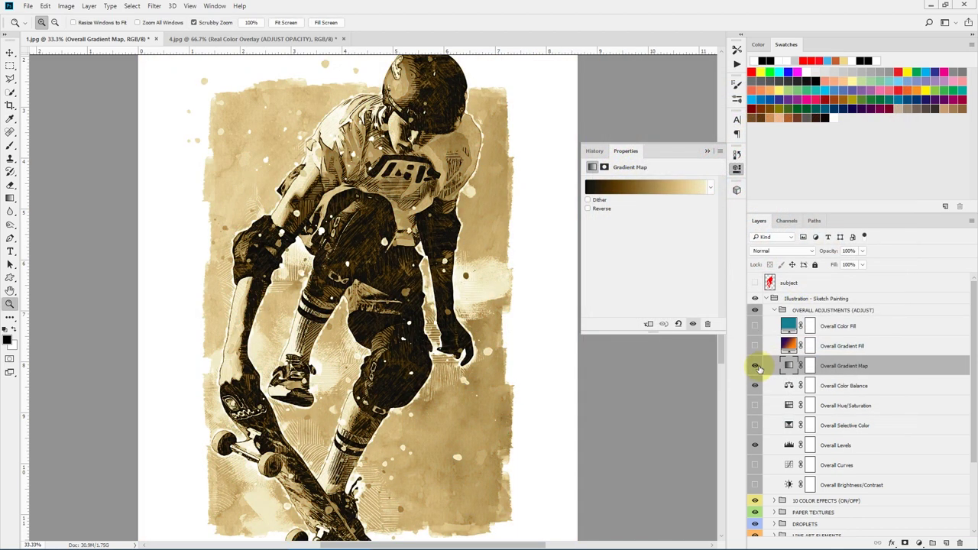
pyautogui.click(754, 365)
# Show Overall Gradient Fill and change its gradient to the Violet, Green, Orange preset.
pyautogui.click(755, 346)
pyautogui.doubleClick(788, 349)
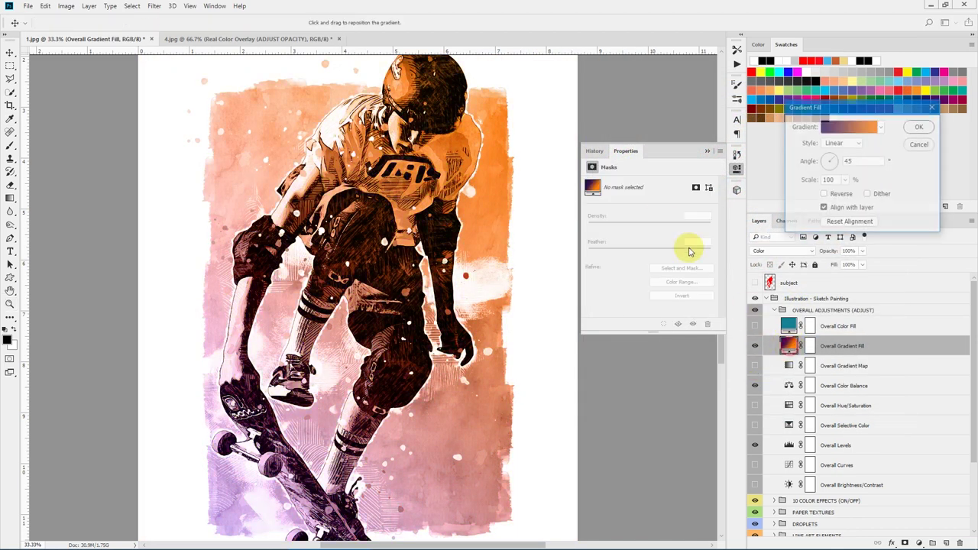
pyautogui.click(809, 135)
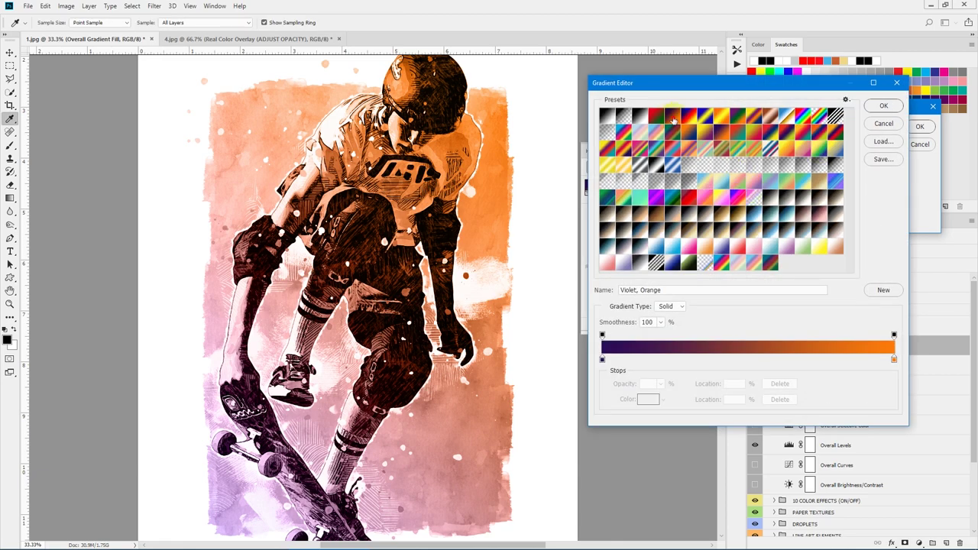
pyautogui.click(672, 116)
pyautogui.click(745, 116)
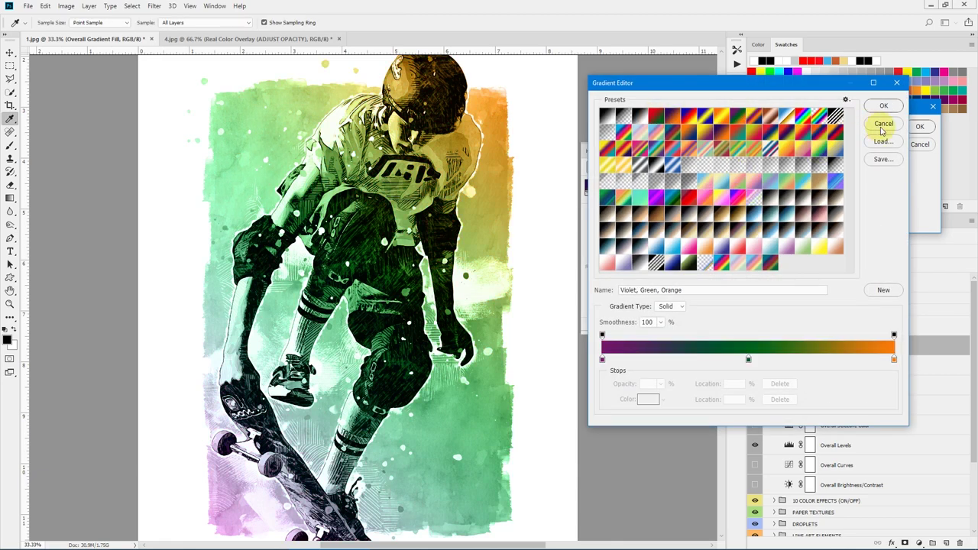
pyautogui.click(883, 105)
pyautogui.click(920, 127)
pyautogui.click(708, 150)
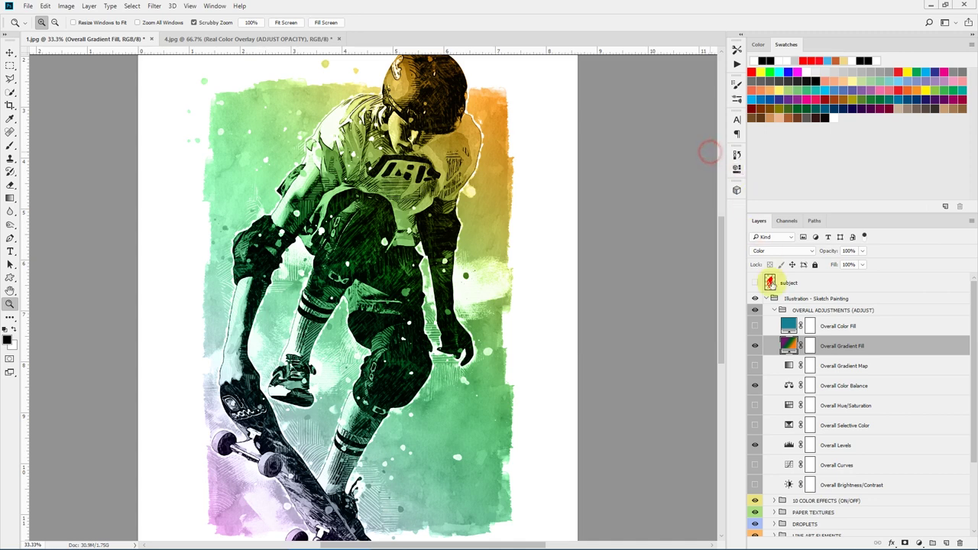
# Show Overall Color Fill in place of Overall Gradient Fill, try a green fill color, and hide the layer.
pyautogui.click(755, 326)
pyautogui.click(755, 345)
pyautogui.doubleClick(789, 326)
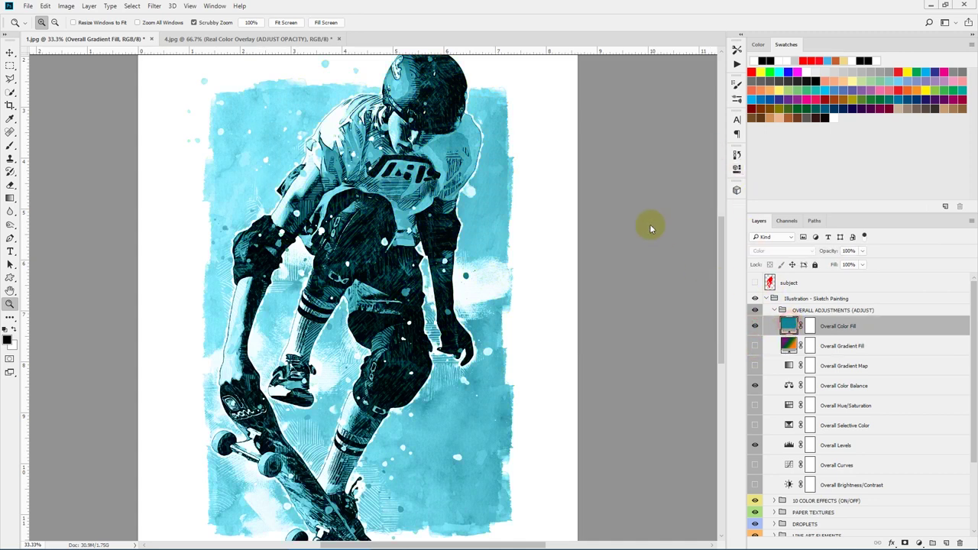
pyautogui.moveTo(556, 240); pyautogui.dragTo(559, 338)
pyautogui.click(644, 260)
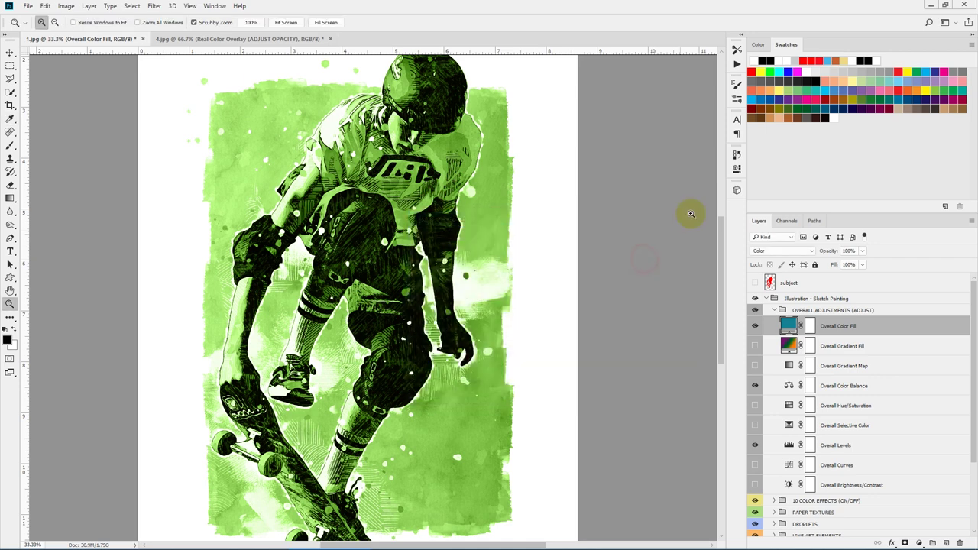
pyautogui.click(755, 326)
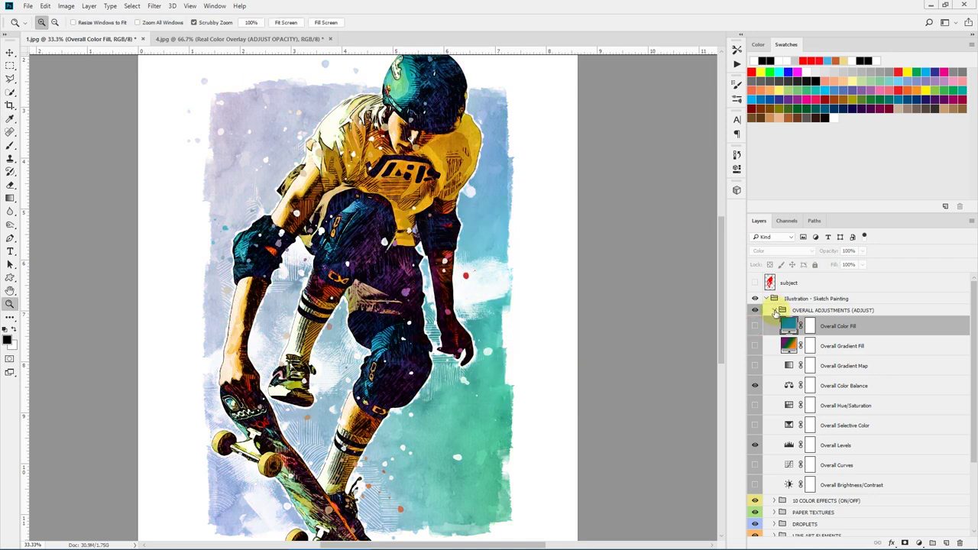
# Collapse the OVERALL ADJUSTMENTS (ADJUST) group and select the Illustration - Sketch Painting group.
pyautogui.click(775, 311)
pyautogui.click(819, 299)
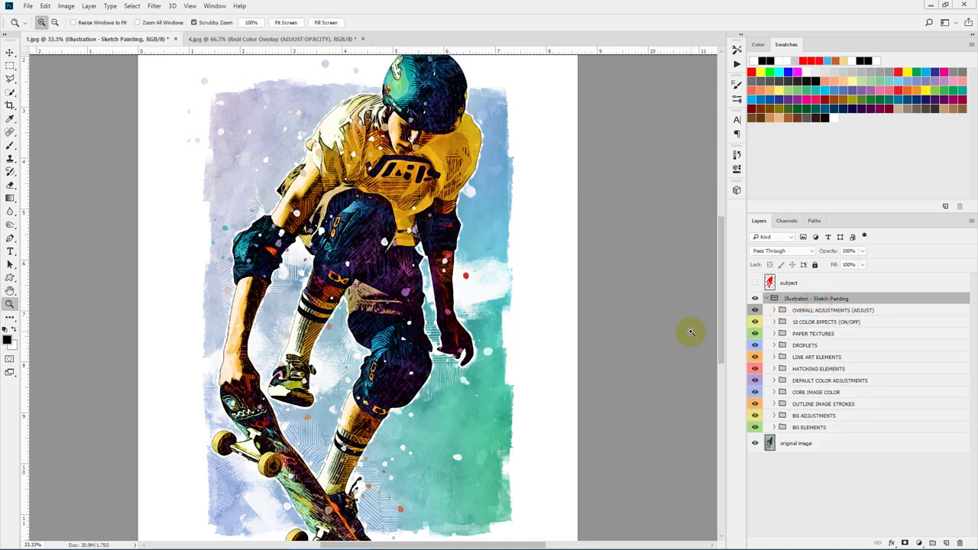